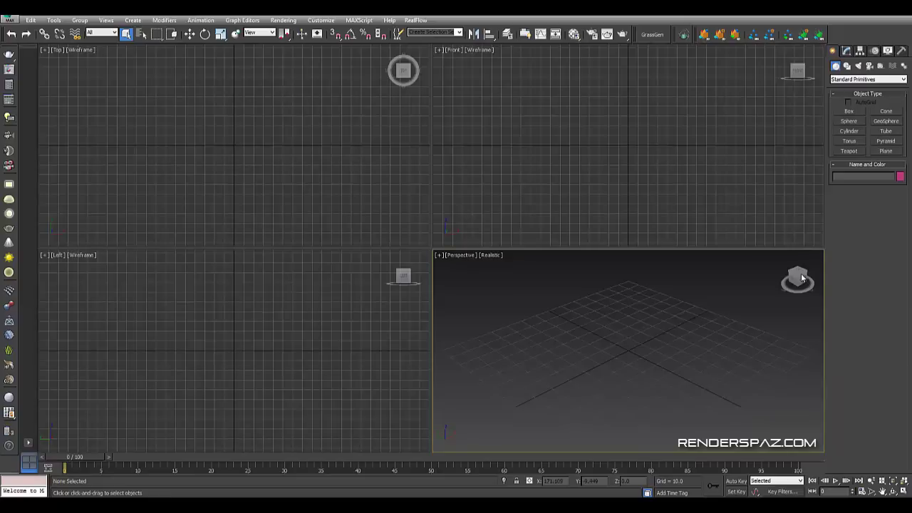
Create a tube at the grid centre with radii of about 9.2 and 6.3 and a height of about -7.4
{"action": "left_click", "coordinate": [887, 132]}
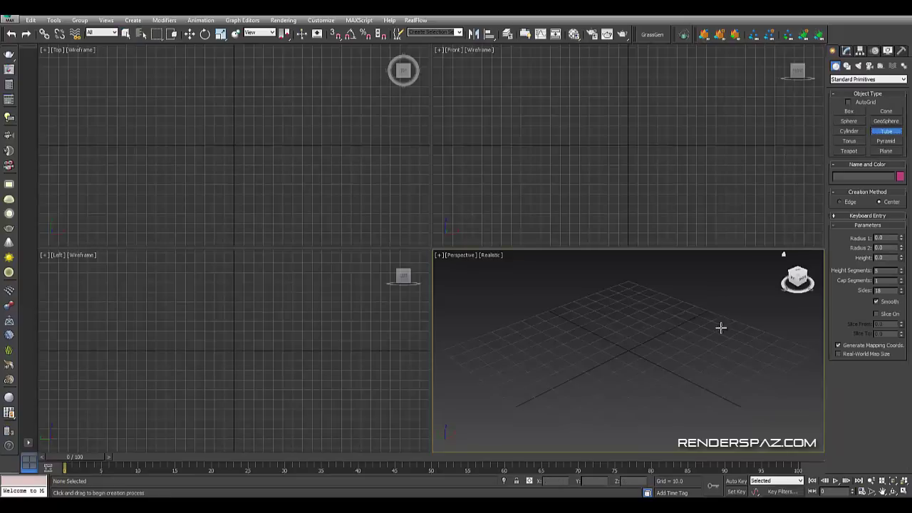
{"action": "left_click_drag", "start_coordinate": [627, 351], "coordinate": [637, 343]}
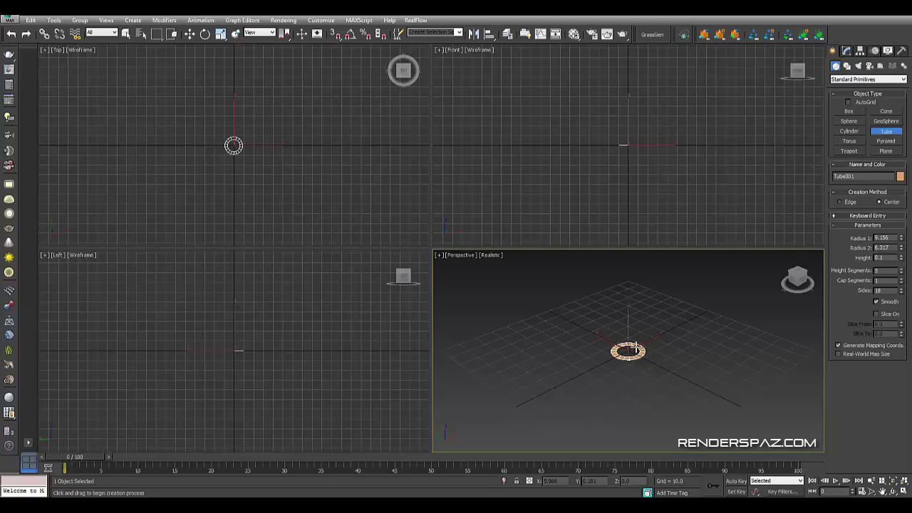
{"action": "left_click", "coordinate": [635, 348]}
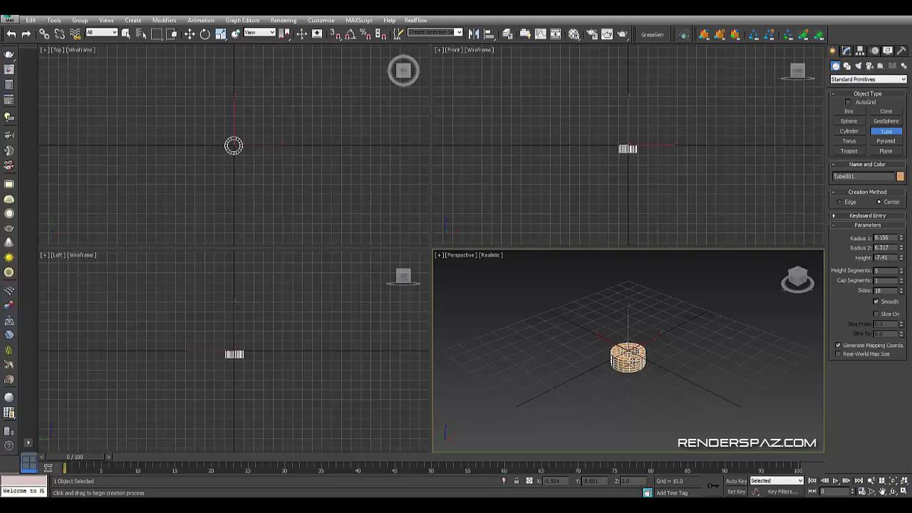
{"action": "right_click", "coordinate": [633, 359]}
Rotate the tube 90 degrees about the X axis with angle snap on so it stands upright like a wheel
{"action": "left_click", "coordinate": [189, 35]}
{"action": "left_click", "coordinate": [205, 35]}
{"action": "scroll", "coordinate": [644, 360], "scroll_direction": "up", "scroll_amount": 3}
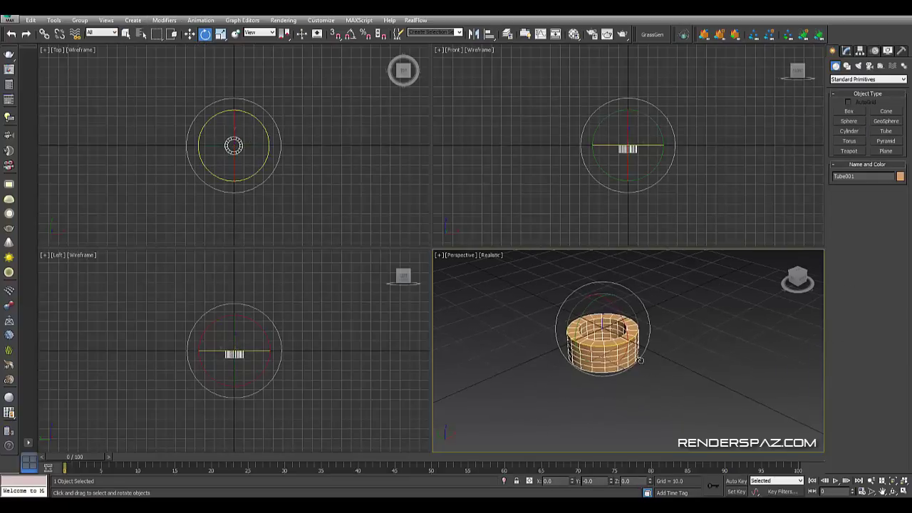
{"action": "key", "text": "alt+w"}
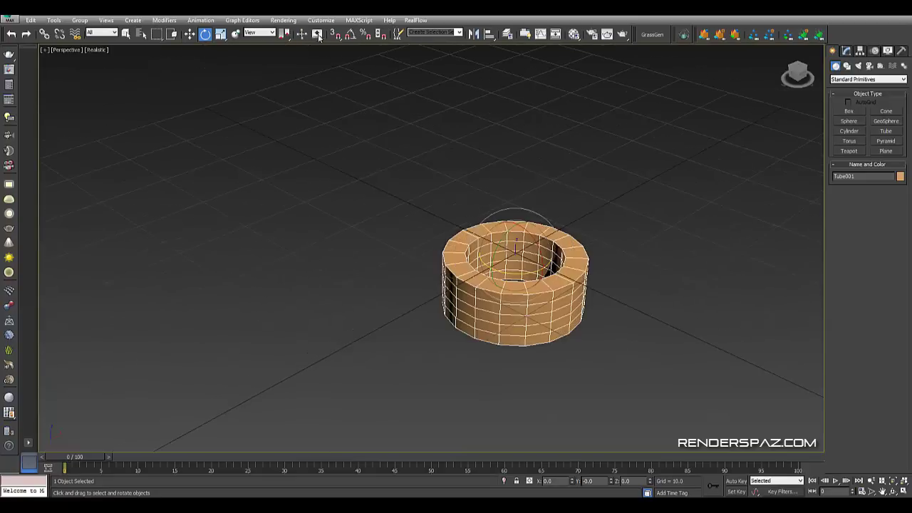
{"action": "left_click", "coordinate": [350, 34]}
{"action": "left_click_drag", "start_coordinate": [533, 237], "coordinate": [568, 251]}
Set the tube's height to about -3.8, with 36 sides and 1 height segment
{"action": "left_click", "coordinate": [846, 50]}
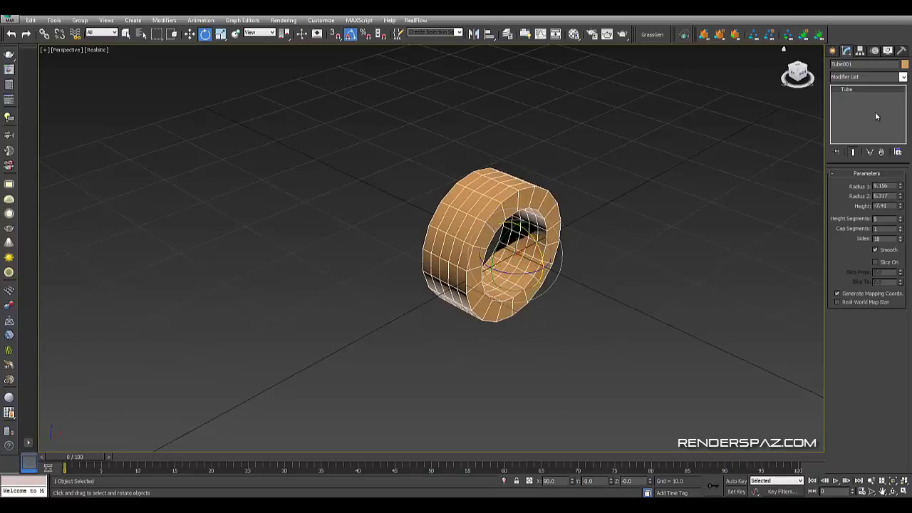
{"action": "middle_click_drag", "start_coordinate": [574, 268], "coordinate": [720, 243]}
{"action": "scroll", "coordinate": [659, 292], "scroll_direction": "up", "scroll_amount": 3}
{"action": "middle_click_drag", "start_coordinate": [662, 278], "coordinate": [627, 265]}
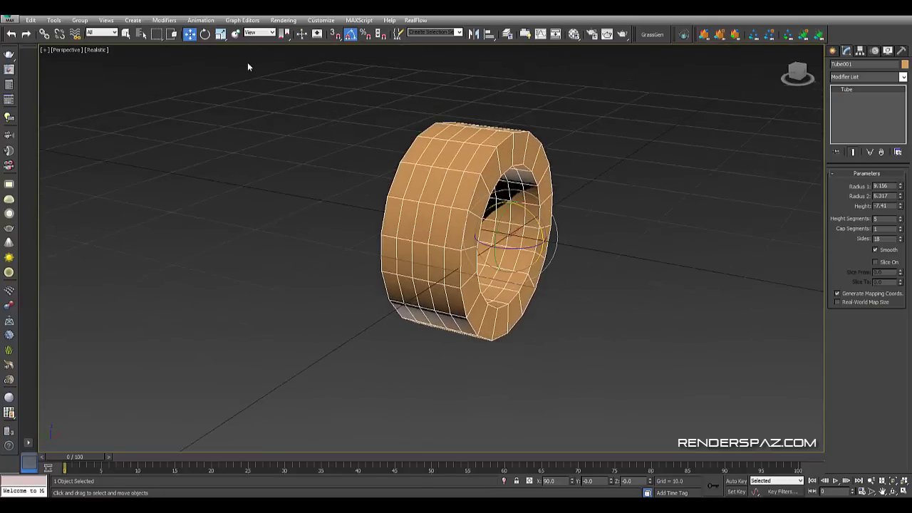
{"action": "left_click", "coordinate": [189, 33]}
{"action": "middle_click_drag", "start_coordinate": [546, 194], "coordinate": [600, 196]}
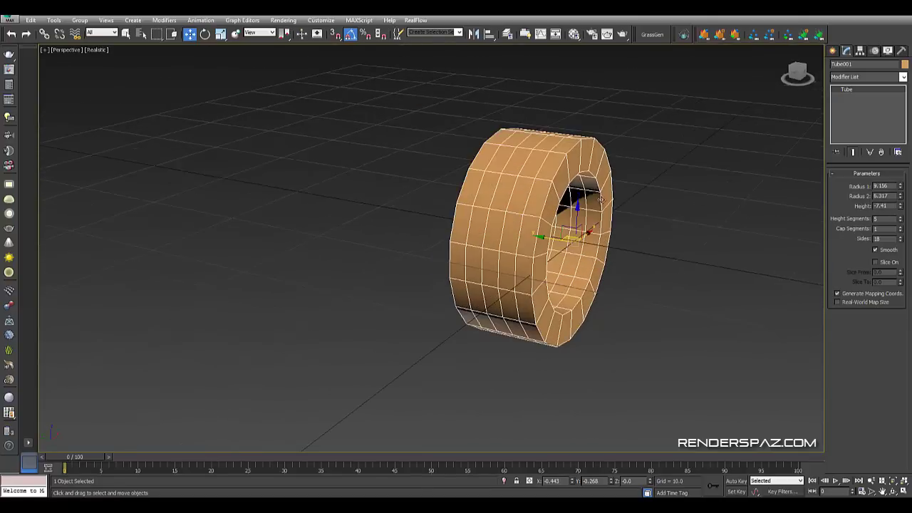
{"action": "left_click_drag", "start_coordinate": [901, 208], "coordinate": [899, 187]}
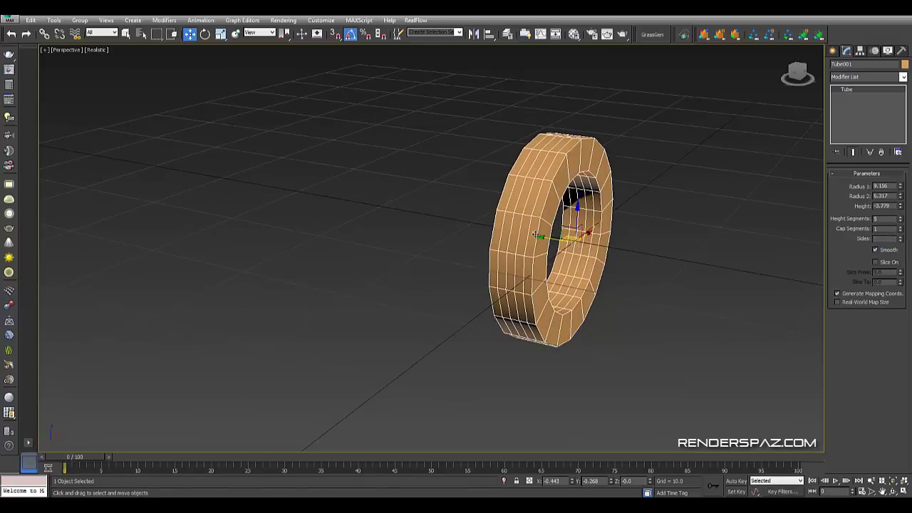
{"action": "type", "text": "36"}
{"action": "key", "text": "Return"}
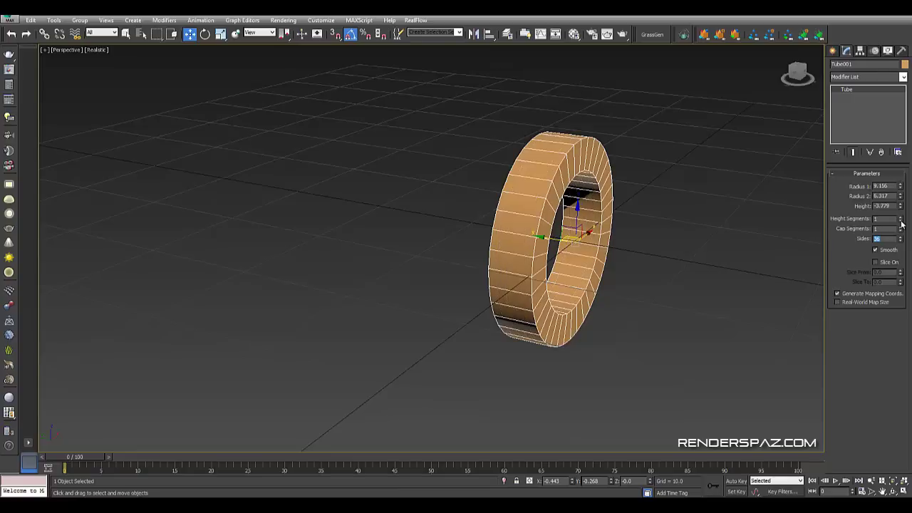
Convert the tube to an editable poly
{"action": "middle_click_drag", "start_coordinate": [743, 208], "coordinate": [467, 277], "text": "alt"}
{"action": "right_click", "coordinate": [467, 277]}
{"action": "mouse_move", "coordinate": [547, 371]}
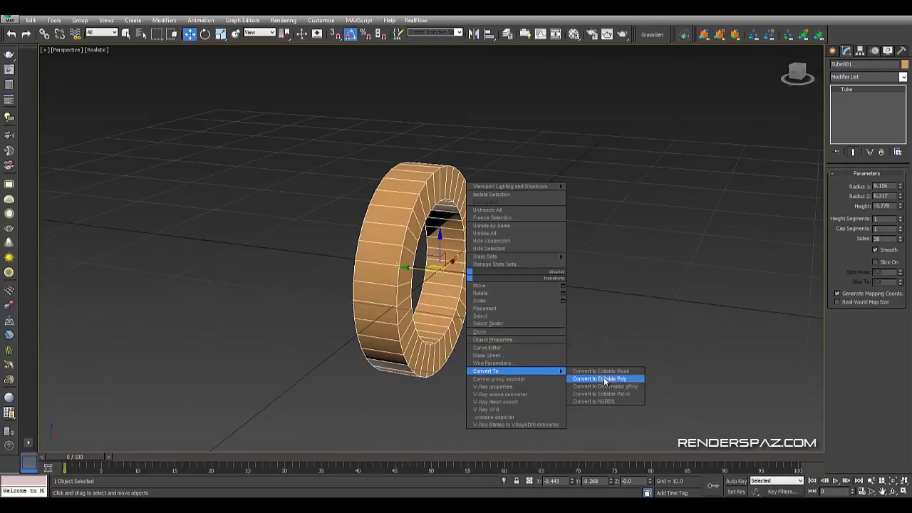
{"action": "left_click", "coordinate": [604, 381]}
Select the full edge ring across the tube's outer surface and convert it to a polygon selection
{"action": "middle_click_drag", "start_coordinate": [581, 252], "coordinate": [541, 250], "text": "alt"}
{"action": "left_click", "coordinate": [854, 184]}
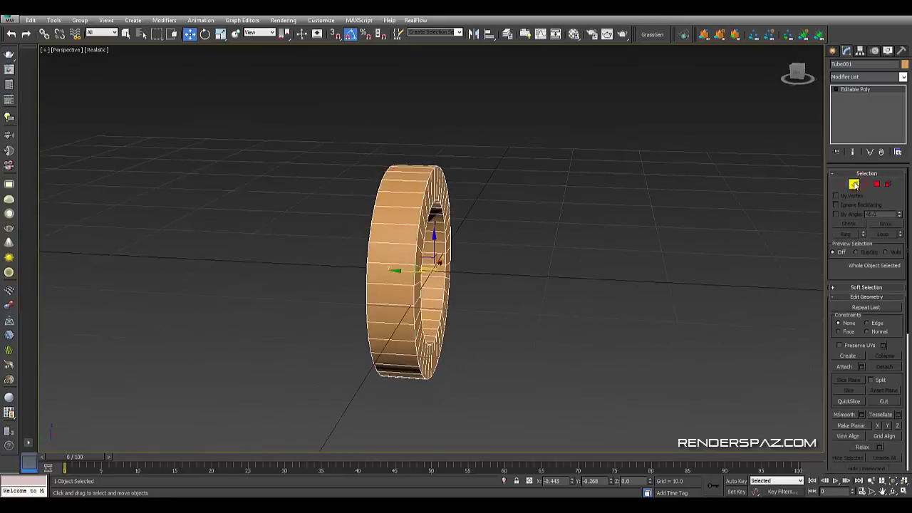
{"action": "left_click", "coordinate": [399, 225]}
{"action": "middle_click_drag", "start_coordinate": [503, 283], "coordinate": [541, 282], "text": "alt"}
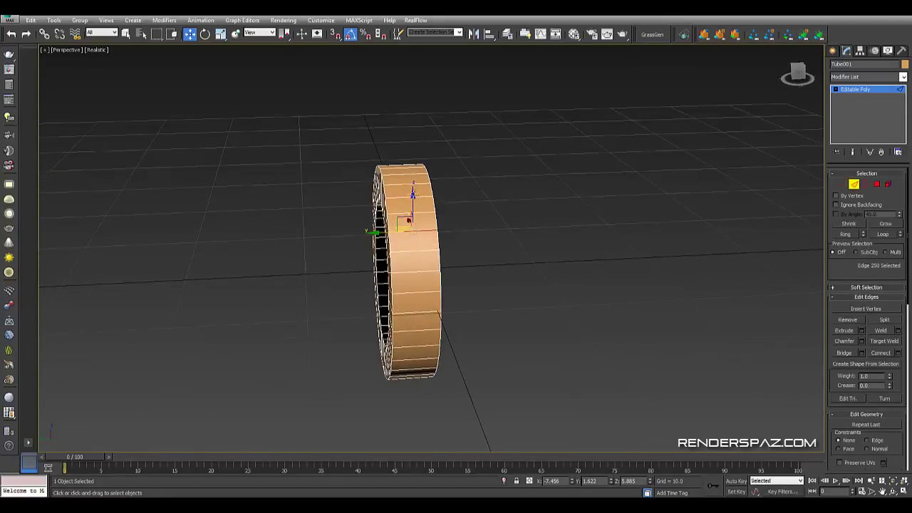
{"action": "middle_click_drag", "start_coordinate": [559, 212], "coordinate": [560, 252], "text": "alt"}
{"action": "scroll", "coordinate": [559, 252], "scroll_direction": "up", "scroll_amount": 3}
{"action": "middle_click_drag", "start_coordinate": [449, 182], "coordinate": [586, 216]}
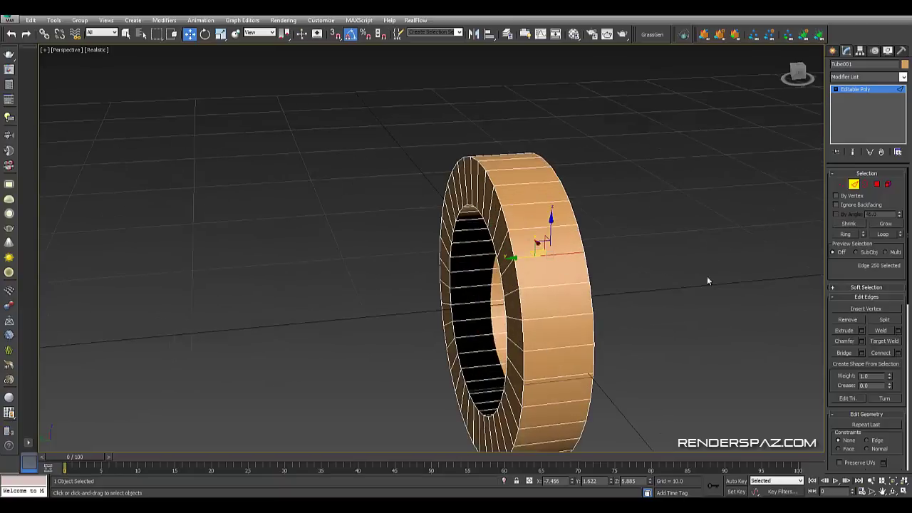
{"action": "middle_click_drag", "start_coordinate": [688, 282], "coordinate": [673, 249]}
{"action": "left_click", "coordinate": [846, 234]}
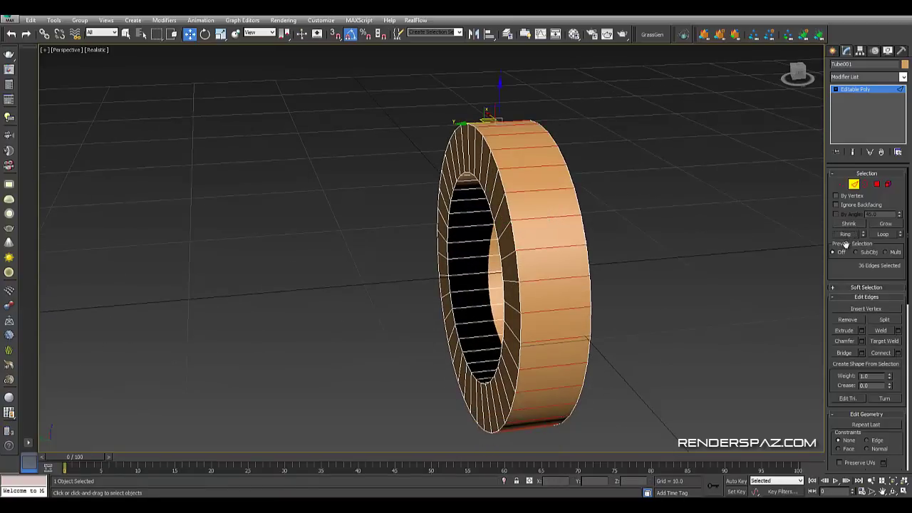
{"action": "left_click", "coordinate": [877, 186]}
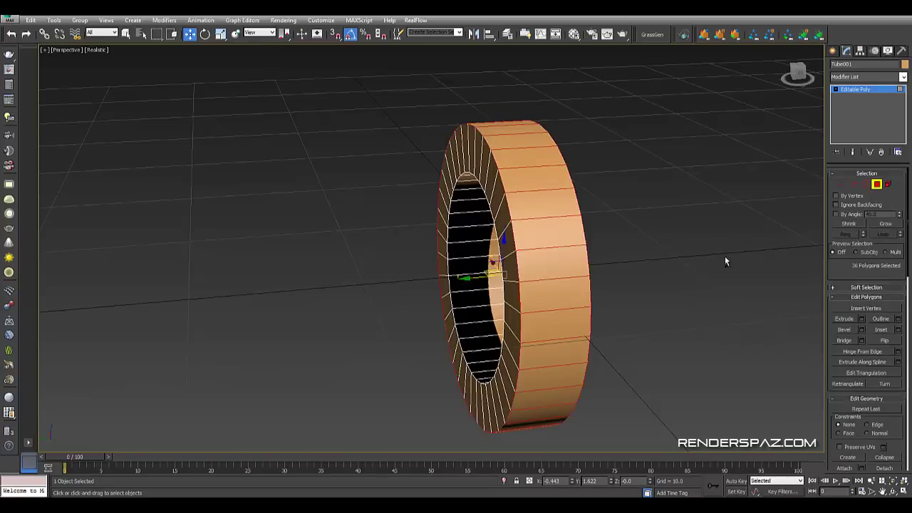
Turn on shaded display of selected faces for the outer band
{"action": "key", "text": "F2"}
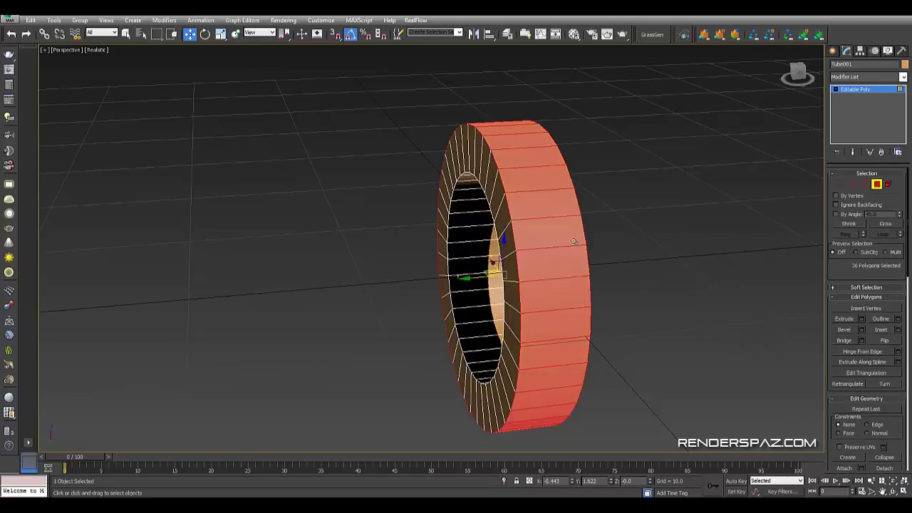
{"action": "mouse_move", "coordinate": [549, 223]}
{"action": "middle_mouse_down", "text": "alt"}
{"action": "mouse_move", "coordinate": [480, 215]}
{"action": "mouse_move", "coordinate": [565, 231]}
{"action": "mouse_move", "coordinate": [546, 240]}
{"action": "middle_mouse_up", "text": "alt"}
{"action": "scroll", "coordinate": [605, 267], "scroll_direction": "up", "scroll_amount": 4}
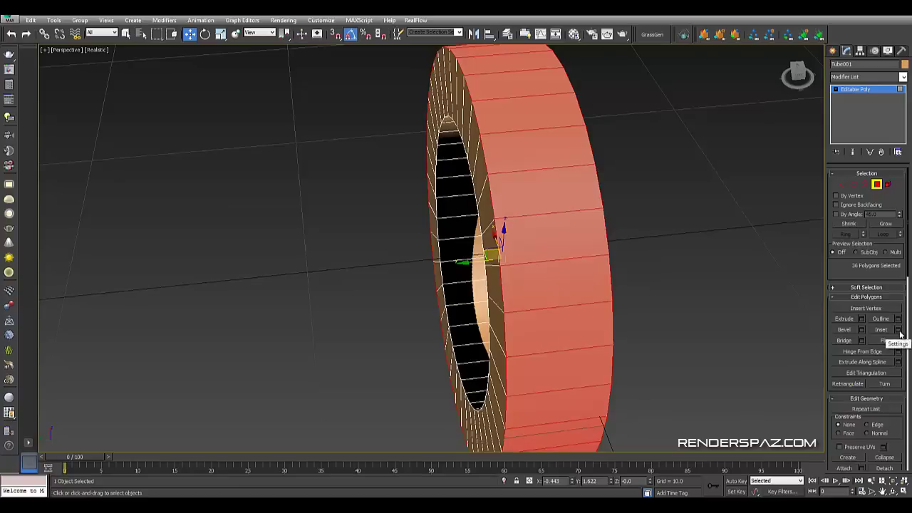
Try to inset the outer band's polygons, cancel it and undo back to the parametric tube
{"action": "left_click", "coordinate": [898, 331]}
{"action": "left_click", "coordinate": [439, 255]}
{"action": "left_click_drag", "start_coordinate": [438, 269], "coordinate": [438, 267]}
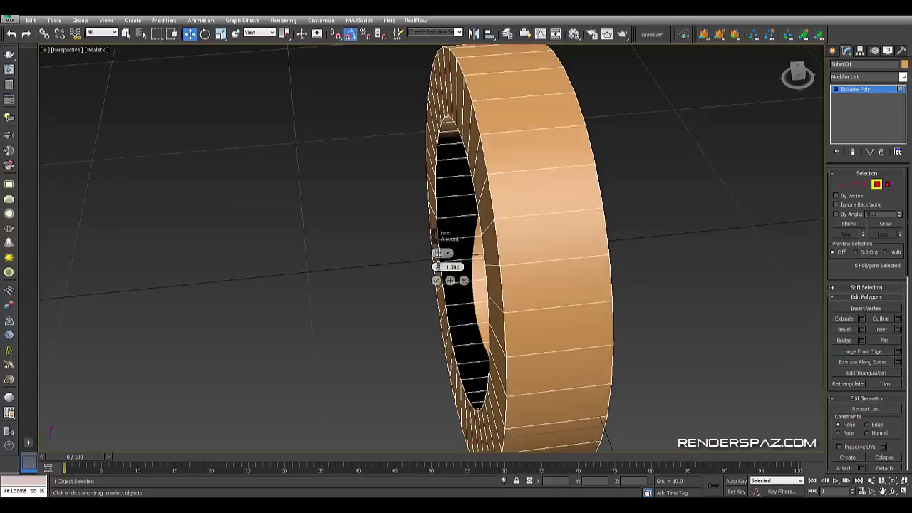
{"action": "left_click", "coordinate": [463, 281]}
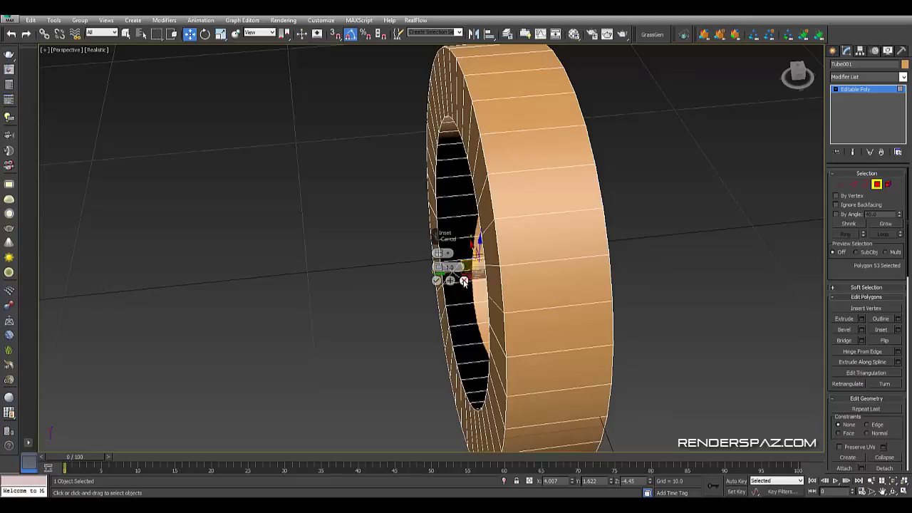
{"action": "left_click", "coordinate": [462, 279]}
{"action": "key", "text": "ctrl+z"}
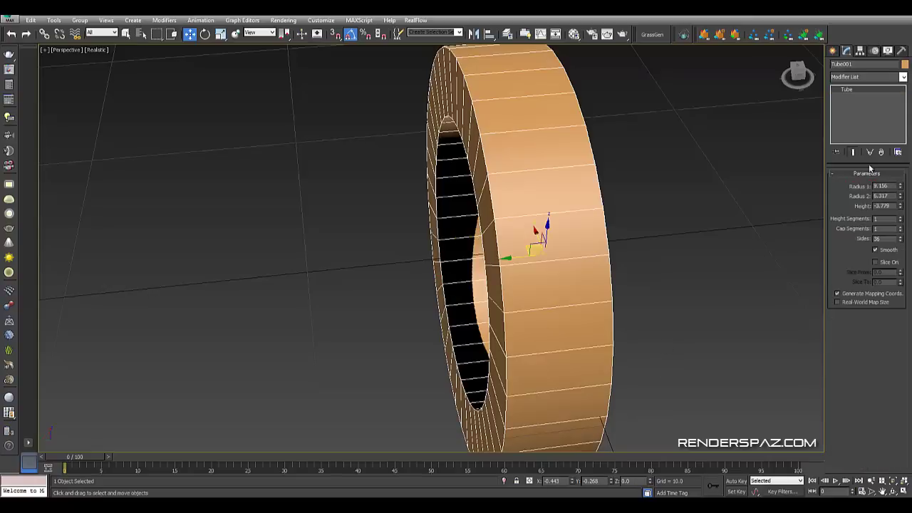
Convert the parametric tube to an editable poly and select all outer band polygons from an edge ring
{"action": "right_click", "coordinate": [560, 246]}
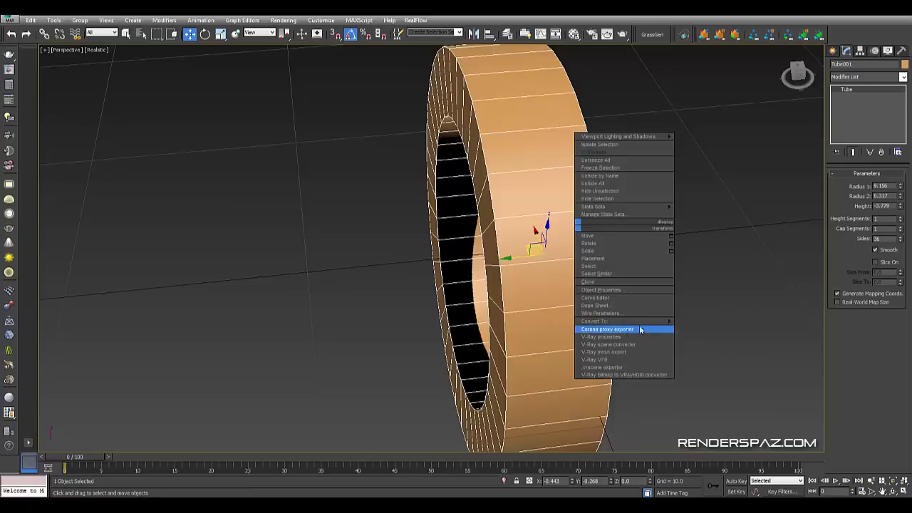
{"action": "left_click", "coordinate": [712, 329]}
{"action": "left_click", "coordinate": [853, 185]}
{"action": "left_click", "coordinate": [576, 212]}
{"action": "left_click", "coordinate": [845, 233]}
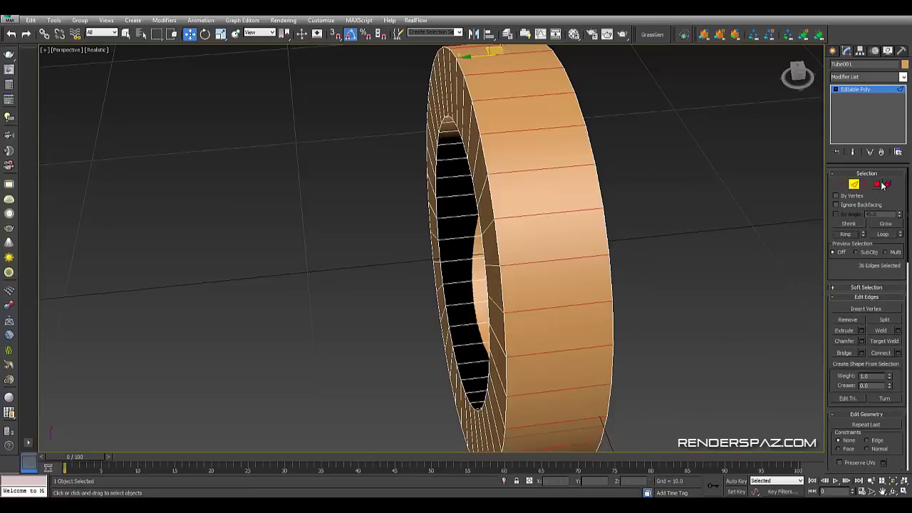
{"action": "left_click", "coordinate": [876, 184], "text": "ctrl"}
Inset the outer band polygons as a group by about 0.4, leaving a narrow rim on each side
{"action": "left_click", "coordinate": [898, 330]}
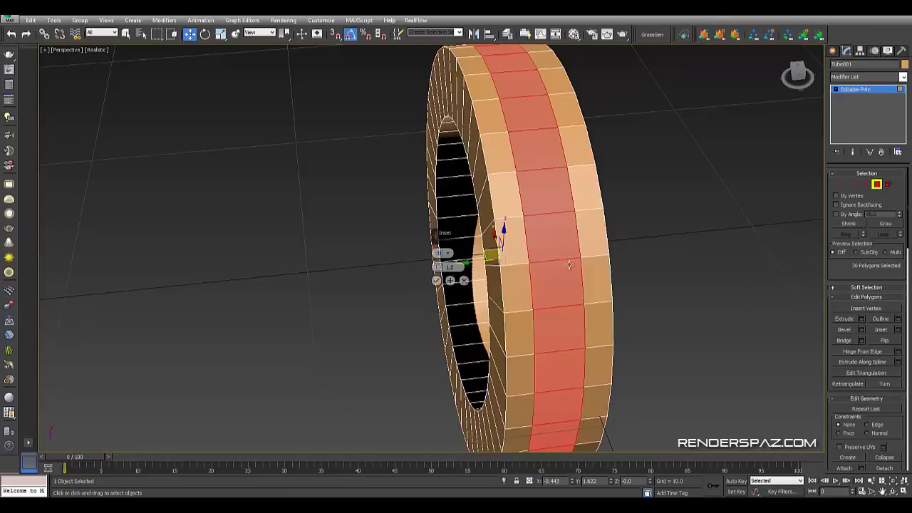
{"action": "left_click_drag", "start_coordinate": [440, 267], "coordinate": [438, 266]}
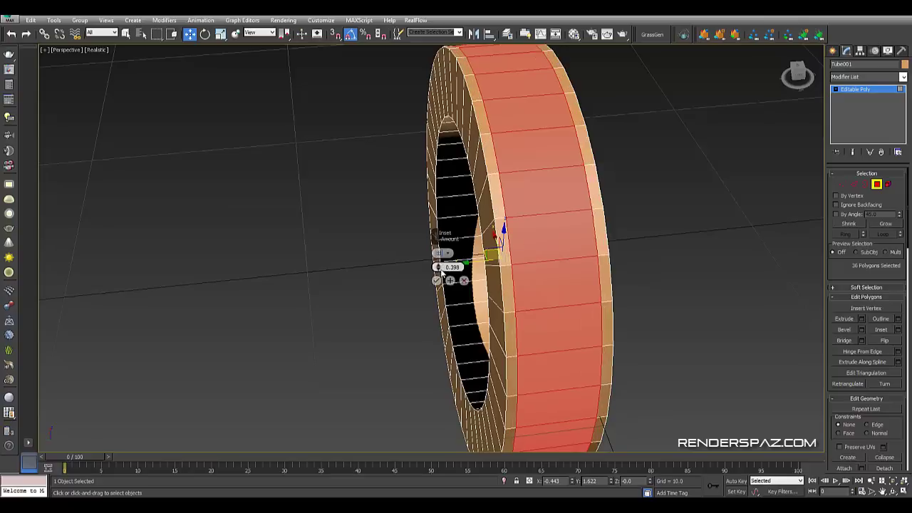
{"action": "left_click", "coordinate": [437, 279]}
Extrude the inset band inward by local normal with a height of about -0.23
{"action": "middle_click_drag", "start_coordinate": [446, 282], "coordinate": [566, 257], "text": "alt"}
{"action": "middle_click_drag", "start_coordinate": [686, 258], "coordinate": [890, 348], "text": "alt"}
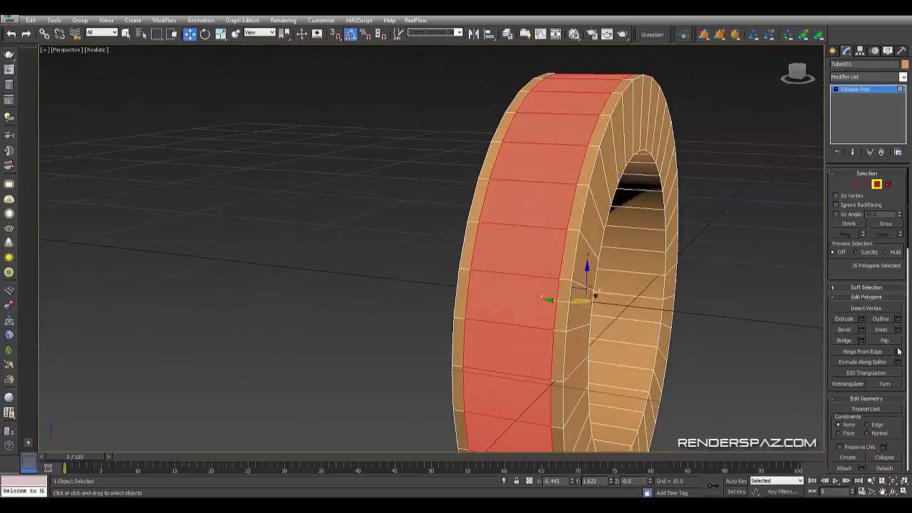
{"action": "left_click", "coordinate": [861, 318]}
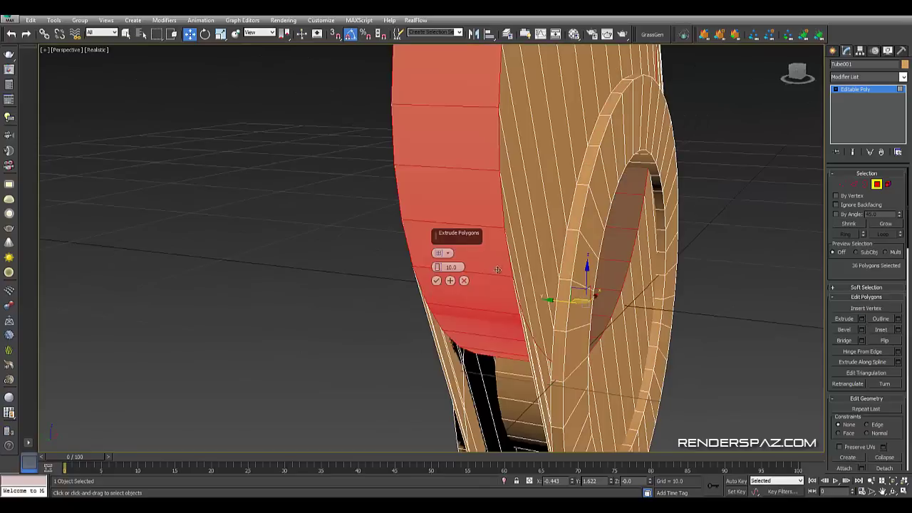
{"action": "left_click", "coordinate": [449, 254]}
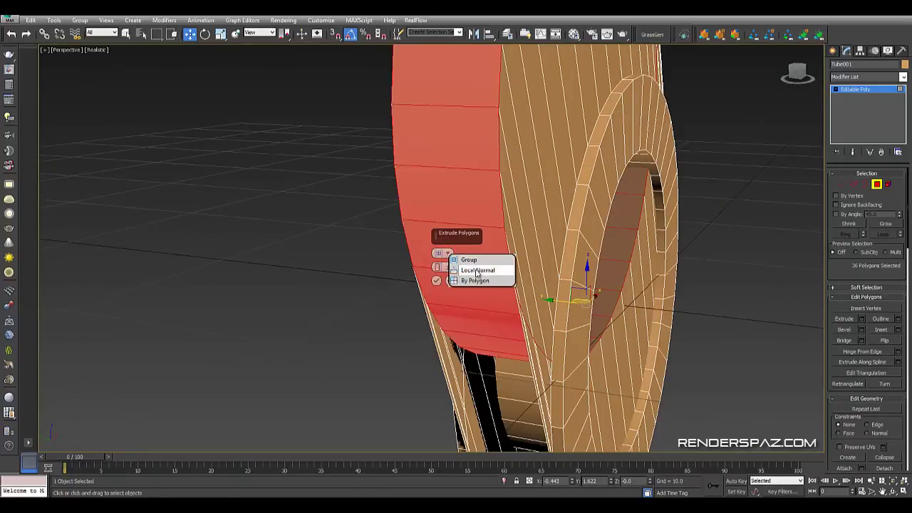
{"action": "left_click", "coordinate": [477, 270]}
{"action": "left_click_drag", "start_coordinate": [437, 267], "coordinate": [439, 312]}
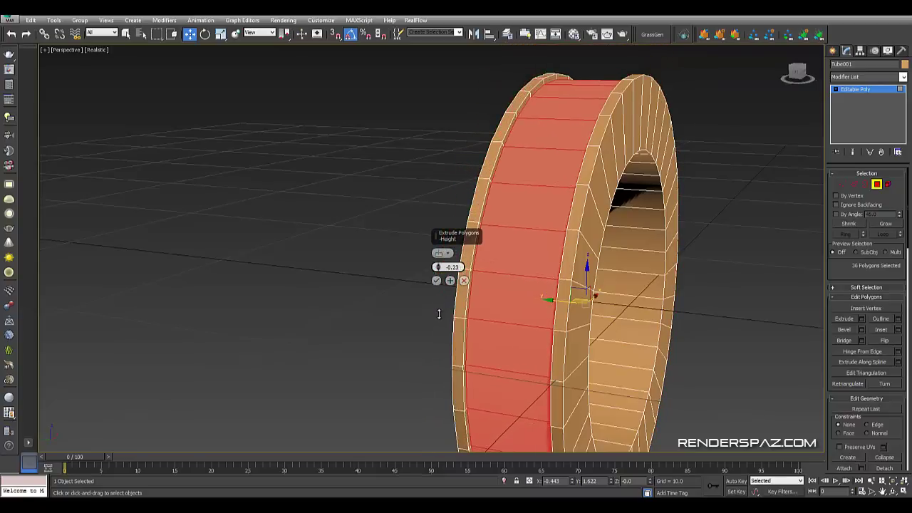
{"action": "left_click", "coordinate": [436, 280]}
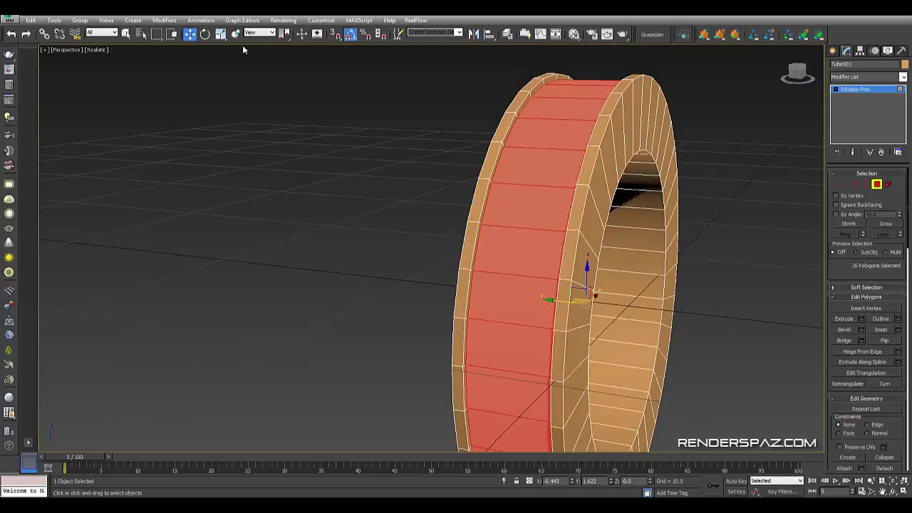
Scale the recessed band slightly narrower along the Y axis and deselect it
{"action": "left_click", "coordinate": [220, 35]}
{"action": "middle_click_drag", "start_coordinate": [428, 263], "coordinate": [499, 267], "text": "alt"}
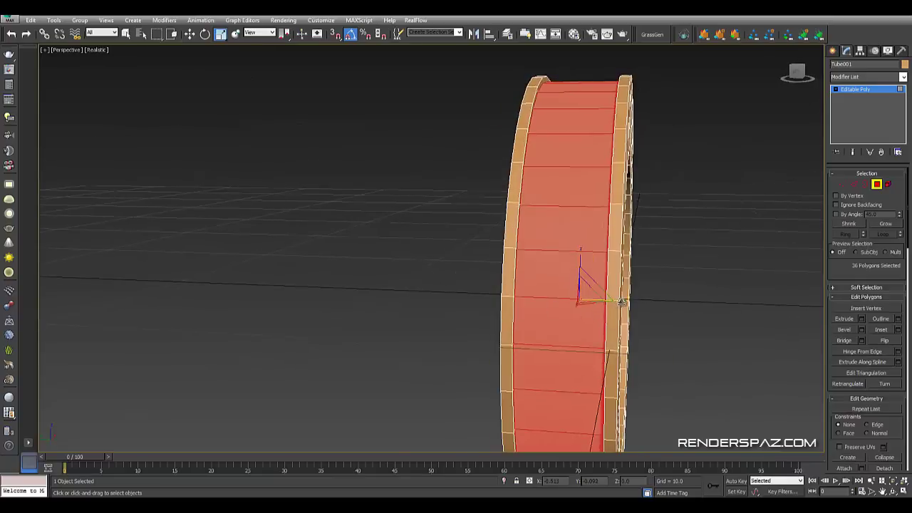
{"action": "middle_click_drag", "start_coordinate": [619, 302], "coordinate": [634, 135], "text": "alt"}
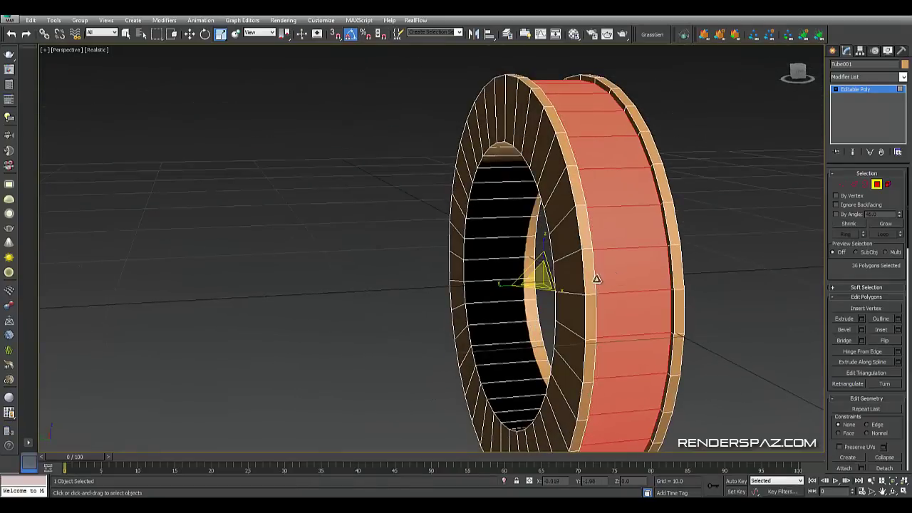
{"action": "left_click_drag", "start_coordinate": [500, 285], "coordinate": [505, 282]}
{"action": "middle_click_drag", "start_coordinate": [733, 315], "coordinate": [788, 183], "text": "alt"}
{"action": "left_click", "coordinate": [731, 255]}
Select the radial edge rings on both side faces of the wheel
{"action": "left_click", "coordinate": [854, 184]}
{"action": "left_click", "coordinate": [590, 206]}
{"action": "middle_click_drag", "start_coordinate": [752, 282], "coordinate": [551, 171], "text": "alt"}
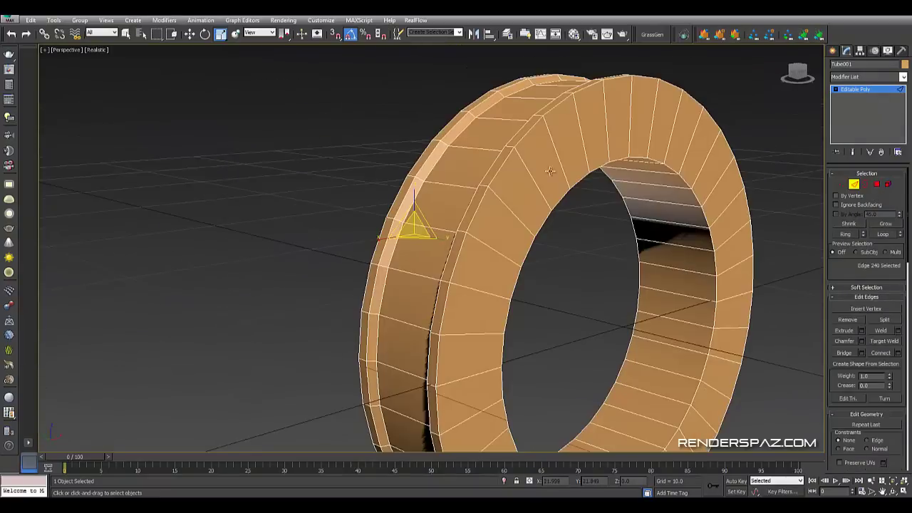
{"action": "left_click", "coordinate": [515, 214], "text": "ctrl"}
{"action": "left_click", "coordinate": [846, 235]}
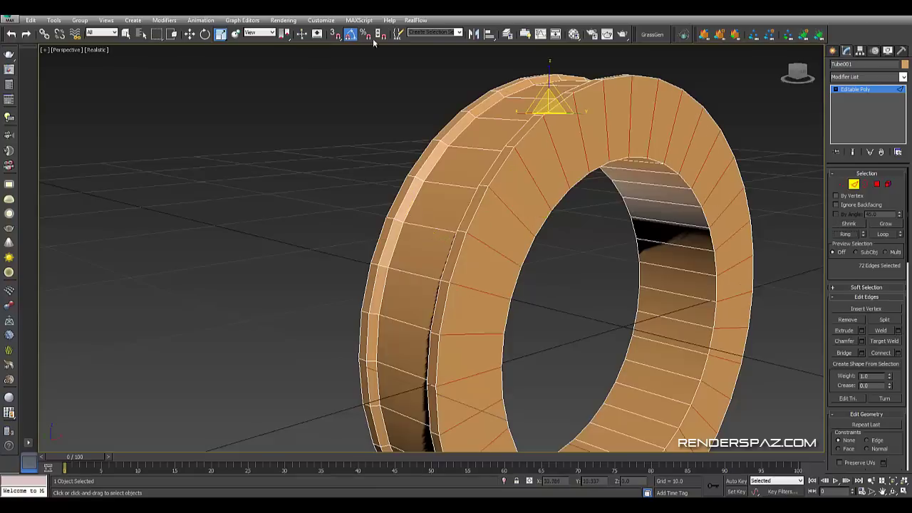
Connect the radial edges with a middle loop on both side faces and move one face's loop slightly outward
{"action": "key", "text": "w"}
{"action": "middle_click_drag", "start_coordinate": [809, 295], "coordinate": [710, 207], "text": "alt"}
{"action": "left_click", "coordinate": [542, 164]}
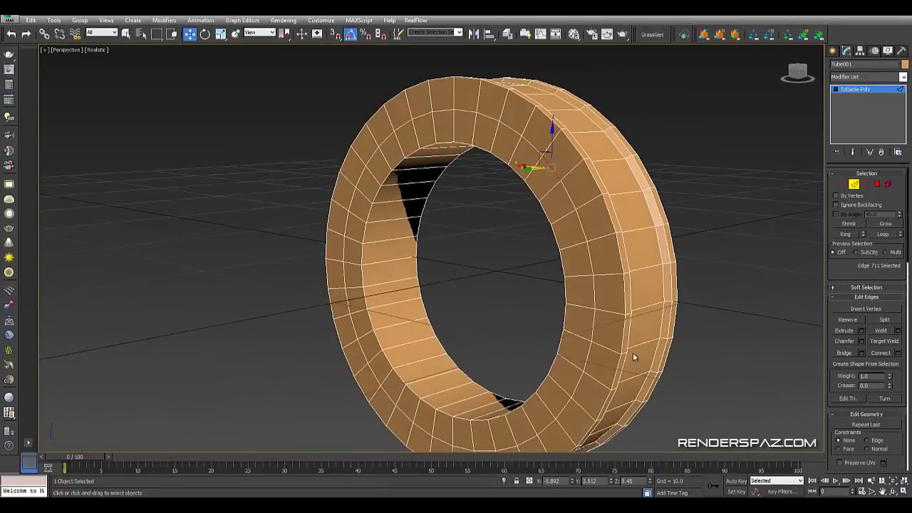
{"action": "left_click", "coordinate": [885, 235]}
{"action": "middle_click_drag", "start_coordinate": [713, 235], "coordinate": [541, 250], "text": "alt"}
{"action": "left_click_drag", "start_coordinate": [457, 278], "coordinate": [448, 279]}
{"action": "middle_click_drag", "start_coordinate": [476, 276], "coordinate": [587, 287], "text": "alt"}
Move the middle edge loop on the opposite side face slightly outward to match, and deselect it
{"action": "left_click", "coordinate": [586, 151]}
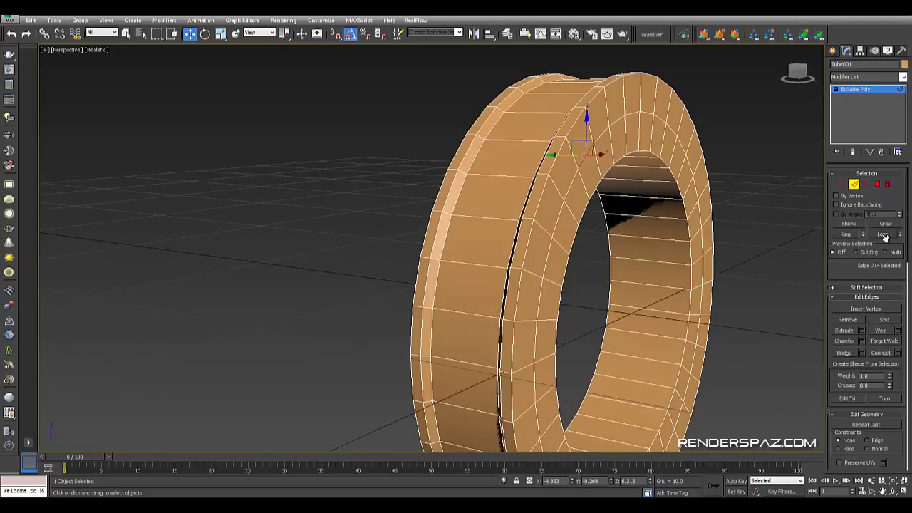
{"action": "left_click", "coordinate": [883, 234]}
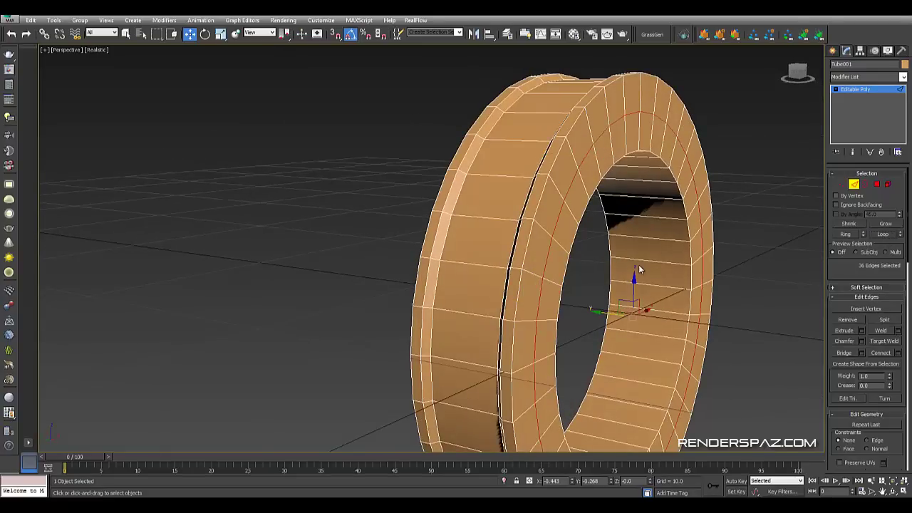
{"action": "key", "text": "f"}
{"action": "key", "text": "l"}
{"action": "scroll", "coordinate": [416, 210], "scroll_direction": "up", "scroll_amount": 5}
{"action": "middle_click_drag", "start_coordinate": [516, 292], "coordinate": [545, 149]}
{"action": "scroll", "coordinate": [489, 274], "scroll_direction": "up", "scroll_amount": 2}
{"action": "left_click_drag", "start_coordinate": [532, 240], "coordinate": [540, 240]}
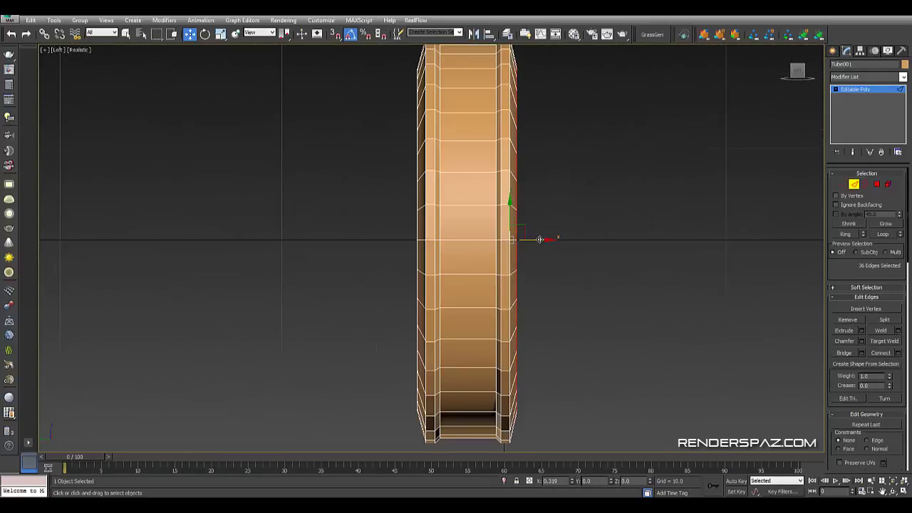
{"action": "left_click", "coordinate": [612, 317]}
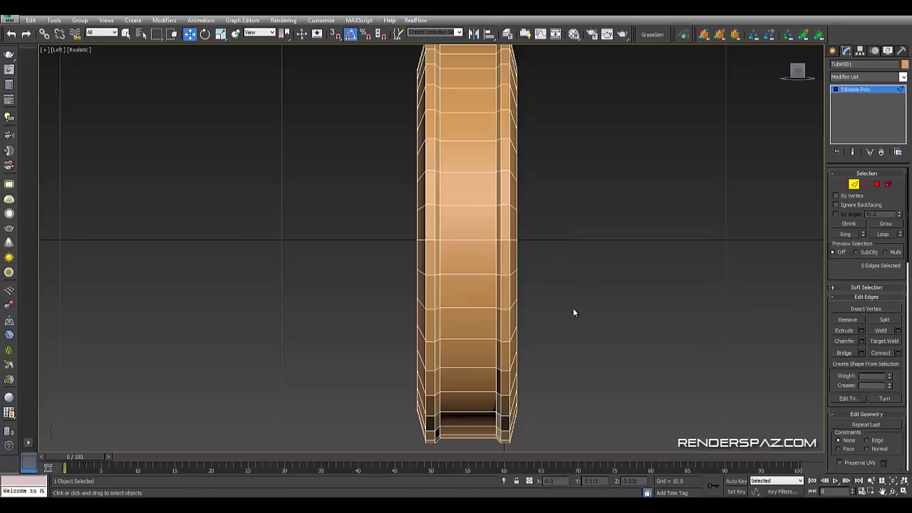
Hide the grid and select the edge loops around the inner opening on both sides of the wheel
{"action": "key", "text": "p"}
{"action": "scroll", "coordinate": [575, 230], "scroll_direction": "down", "scroll_amount": 5}
{"action": "middle_click_drag", "start_coordinate": [575, 229], "coordinate": [603, 315], "text": "alt"}
{"action": "key", "text": "g"}
{"action": "scroll", "coordinate": [547, 167], "scroll_direction": "up", "scroll_amount": 5}
{"action": "middle_click_drag", "start_coordinate": [603, 270], "coordinate": [625, 242]}
{"action": "left_click", "coordinate": [604, 179]}
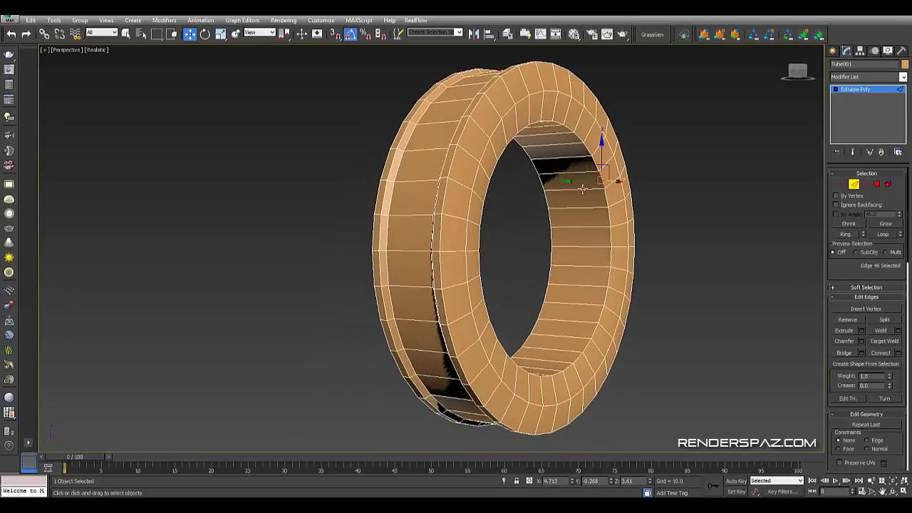
{"action": "left_click", "coordinate": [543, 186], "text": "ctrl"}
{"action": "middle_click_drag", "start_coordinate": [543, 187], "coordinate": [647, 214], "text": "alt"}
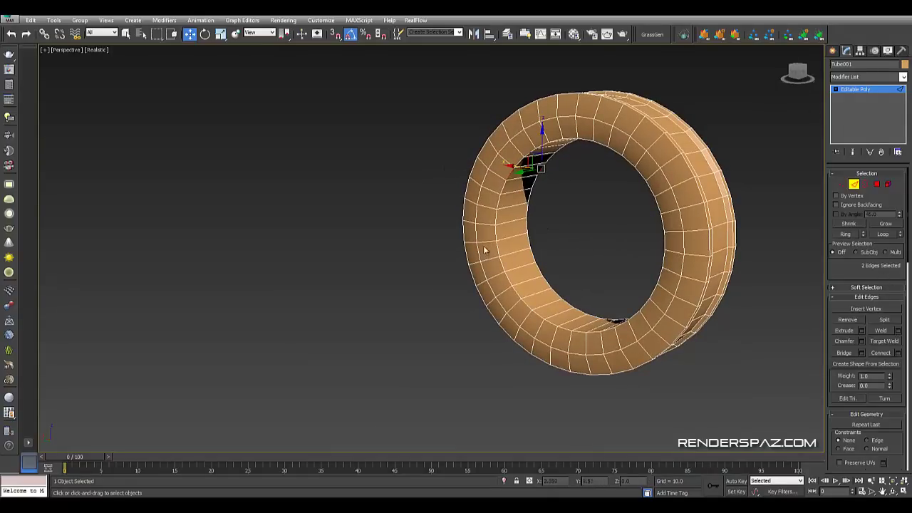
{"action": "left_click", "coordinate": [883, 234]}
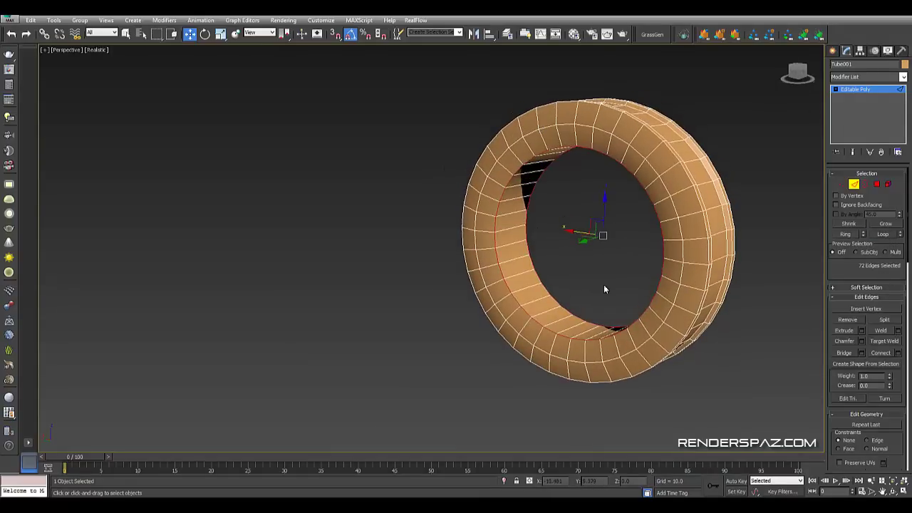
Chamfer the two inner-opening edge loops by 0.261 and deselect them
{"action": "scroll", "coordinate": [509, 254], "scroll_direction": "up", "scroll_amount": 3}
{"action": "left_click", "coordinate": [858, 341]}
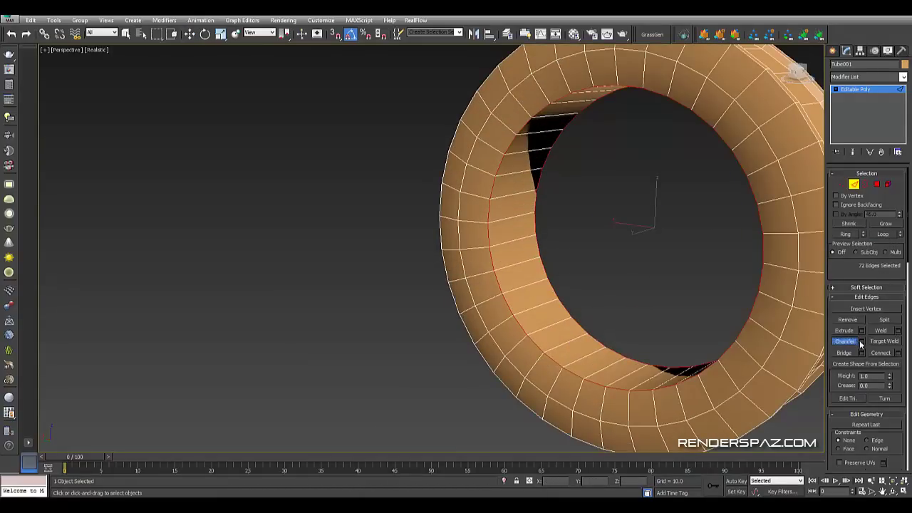
{"action": "mouse_move", "coordinate": [439, 268]}
{"action": "left_mouse_down"}
{"action": "mouse_move", "coordinate": [443, 275]}
{"action": "mouse_move", "coordinate": [439, 265]}
{"action": "left_mouse_up"}
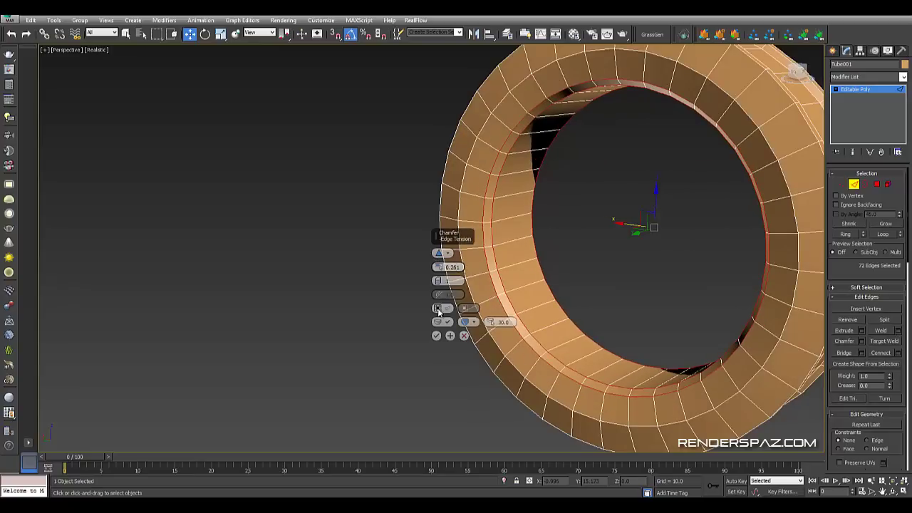
{"action": "left_click", "coordinate": [436, 335]}
{"action": "left_click", "coordinate": [374, 290]}
Select the outermost edge loops where both side faces meet the raised outer rims
{"action": "middle_click_drag", "start_coordinate": [514, 305], "coordinate": [574, 245], "text": "alt"}
{"action": "scroll", "coordinate": [505, 263], "scroll_direction": "down", "scroll_amount": 2}
{"action": "scroll", "coordinate": [502, 206], "scroll_direction": "up", "scroll_amount": 4}
{"action": "middle_click_drag", "start_coordinate": [430, 114], "coordinate": [399, 137], "text": "alt"}
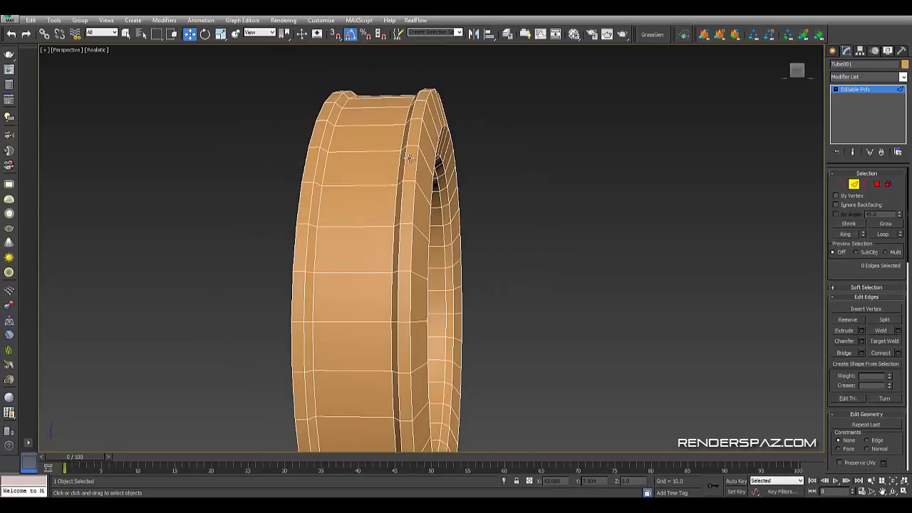
{"action": "left_click", "coordinate": [413, 203]}
{"action": "middle_click_drag", "start_coordinate": [311, 177], "coordinate": [556, 223], "text": "alt"}
{"action": "left_click", "coordinate": [364, 187], "text": "ctrl"}
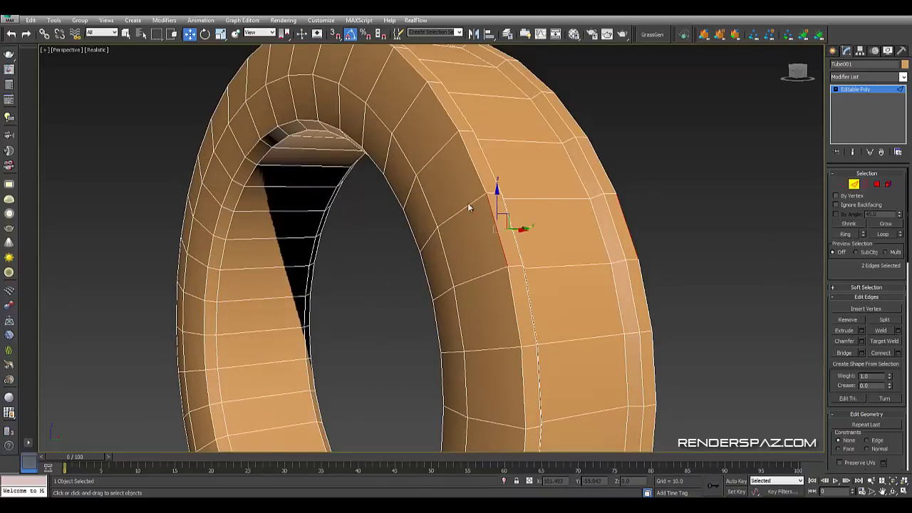
{"action": "left_click", "coordinate": [883, 235]}
{"action": "mouse_move", "coordinate": [519, 252]}
{"action": "middle_mouse_down", "text": "alt"}
{"action": "mouse_move", "coordinate": [463, 256]}
{"action": "mouse_move", "coordinate": [517, 256]}
{"action": "middle_mouse_up", "text": "alt"}
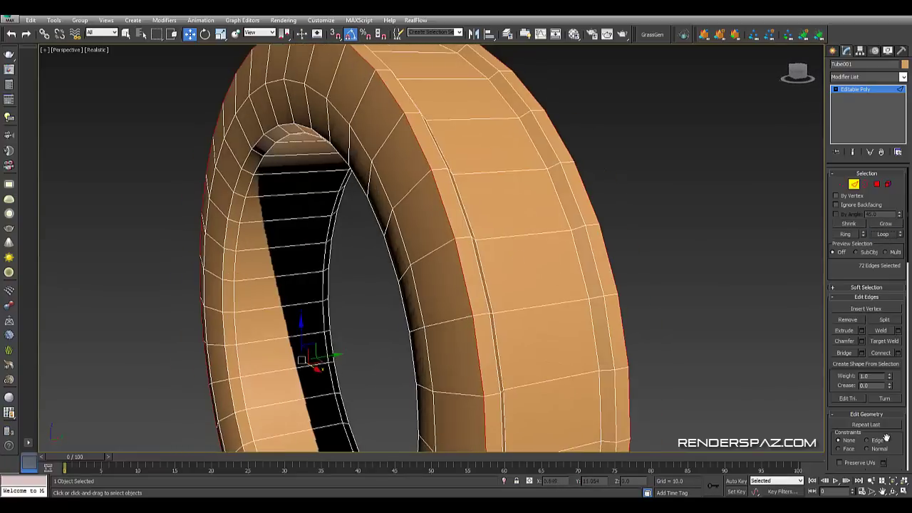
Chamfer the two outermost rim edge loops by 0.16 and deselect them
{"action": "left_click", "coordinate": [862, 341]}
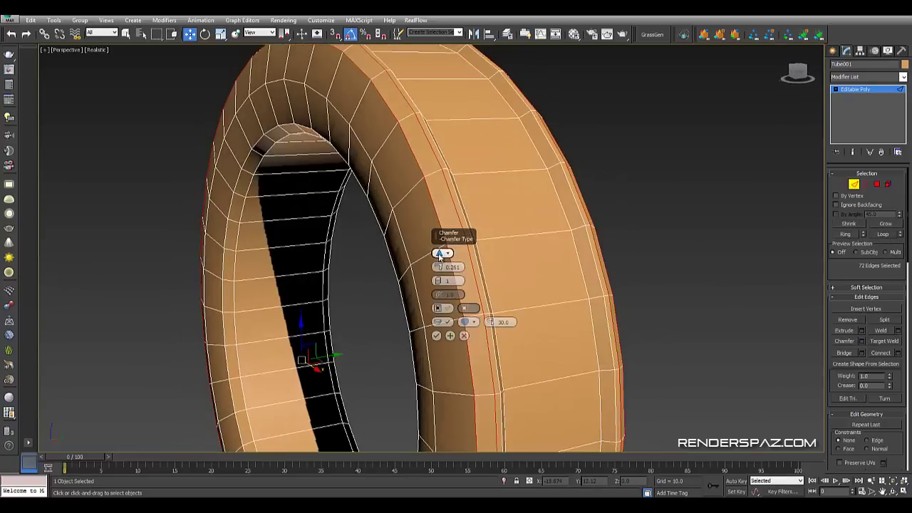
{"action": "left_click_drag", "start_coordinate": [437, 267], "coordinate": [438, 266]}
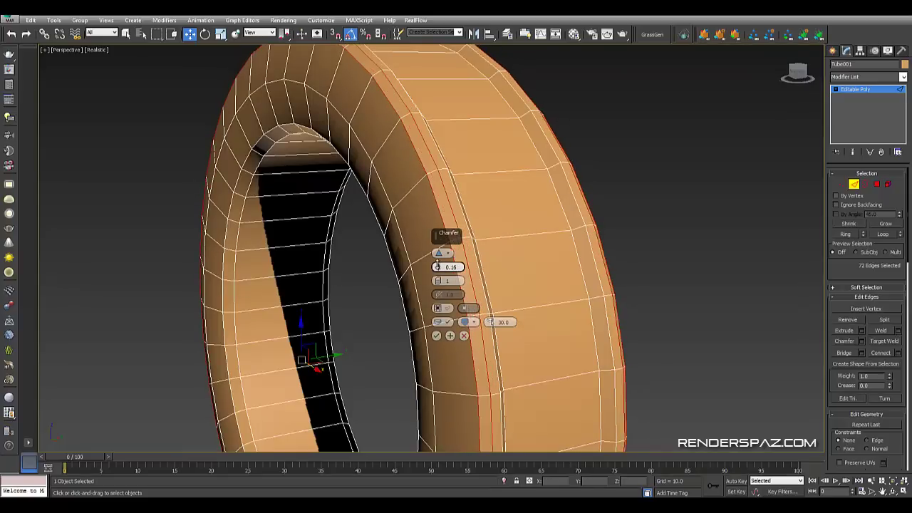
{"action": "scroll", "coordinate": [445, 270], "scroll_direction": "down", "scroll_amount": 3}
{"action": "left_click", "coordinate": [435, 335]}
{"action": "left_click", "coordinate": [624, 206]}
Apply a TurboSmooth modifier to the wheel, keeping the wheel selected
{"action": "scroll", "coordinate": [605, 228], "scroll_direction": "down", "scroll_amount": 2}
{"action": "middle_click_drag", "start_coordinate": [593, 255], "coordinate": [741, 185], "text": "alt"}
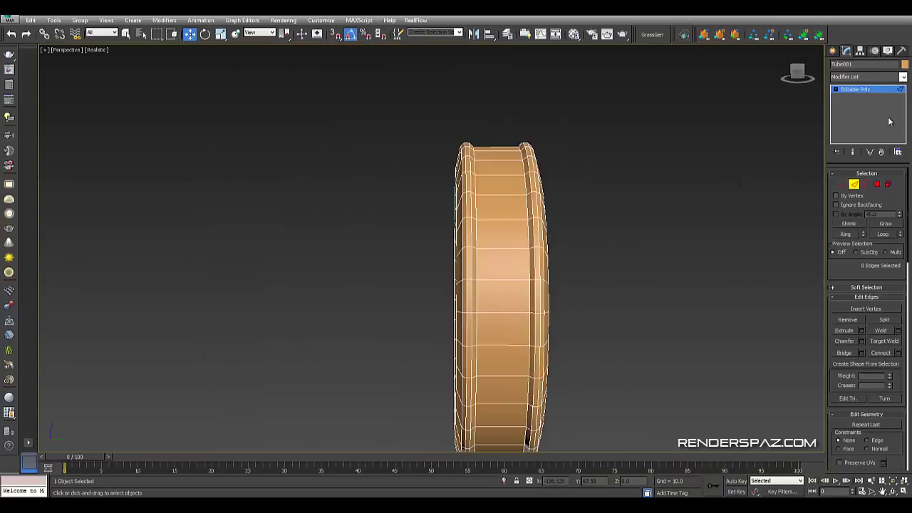
{"action": "left_click", "coordinate": [878, 78]}
{"action": "scroll", "coordinate": [866, 285], "scroll_direction": "down", "scroll_amount": 10}
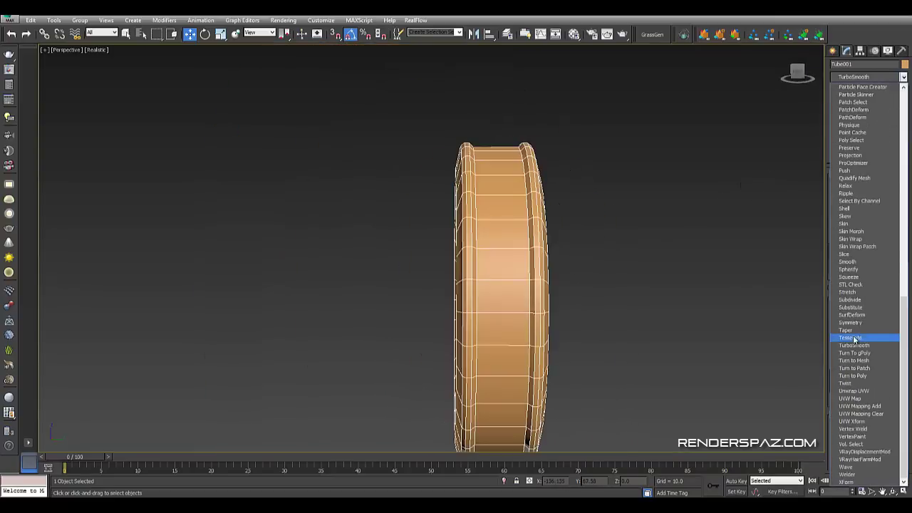
{"action": "left_click", "coordinate": [856, 346]}
{"action": "left_click", "coordinate": [558, 249]}
{"action": "middle_click_drag", "start_coordinate": [557, 249], "coordinate": [556, 283], "text": "alt"}
{"action": "scroll", "coordinate": [556, 283], "scroll_direction": "up", "scroll_amount": 3}
{"action": "left_click", "coordinate": [541, 178]}
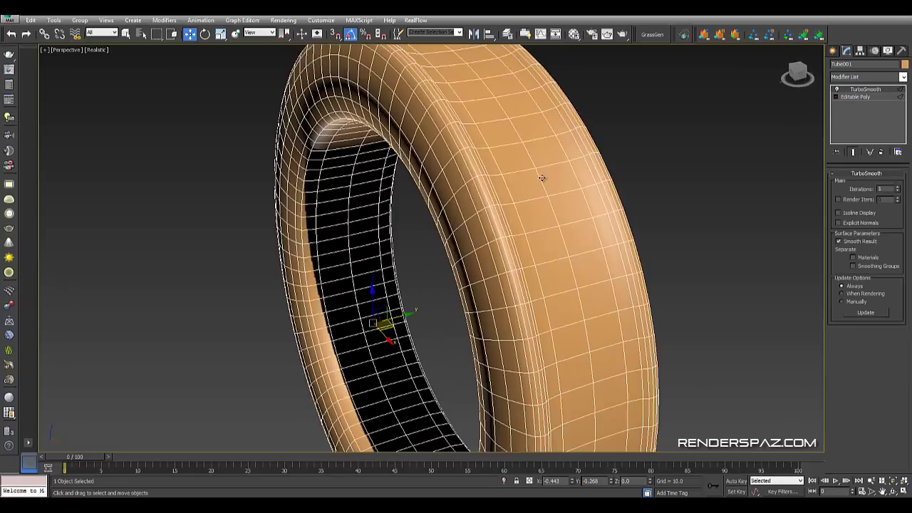
Select the edge loops at both corners of the recessed band in the Editable Poly, with the smoothed end result shown
{"action": "left_click", "coordinate": [861, 95]}
{"action": "key", "text": "2"}
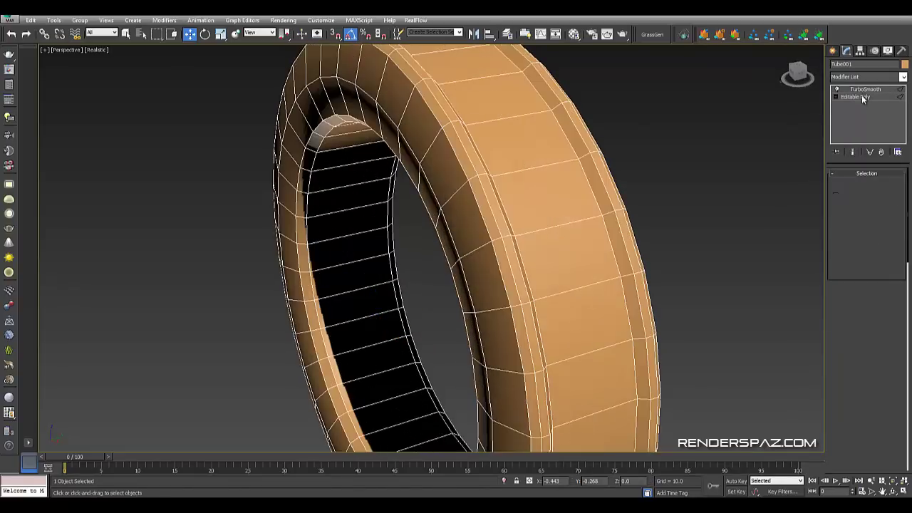
{"action": "left_click", "coordinate": [584, 185]}
{"action": "middle_click_drag", "start_coordinate": [584, 185], "coordinate": [381, 197], "text": "alt"}
{"action": "left_click", "coordinate": [393, 206], "text": "ctrl"}
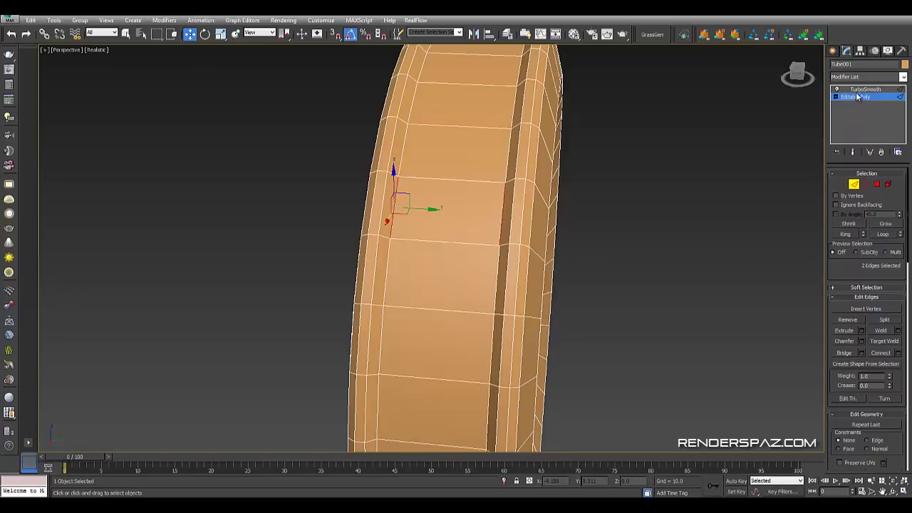
{"action": "left_click", "coordinate": [852, 152]}
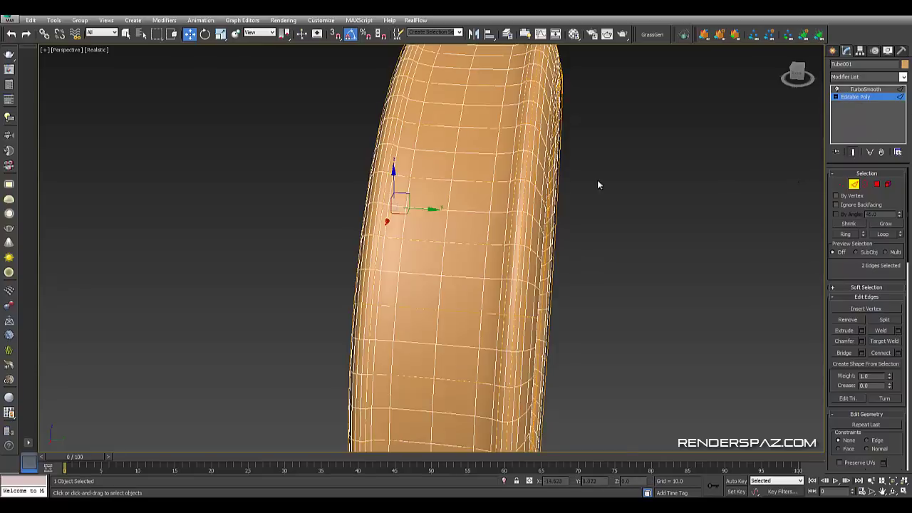
{"action": "middle_click_drag", "start_coordinate": [622, 175], "coordinate": [597, 188], "text": "alt"}
{"action": "scroll", "coordinate": [597, 192], "scroll_direction": "up", "scroll_amount": 3}
{"action": "left_click", "coordinate": [883, 233]}
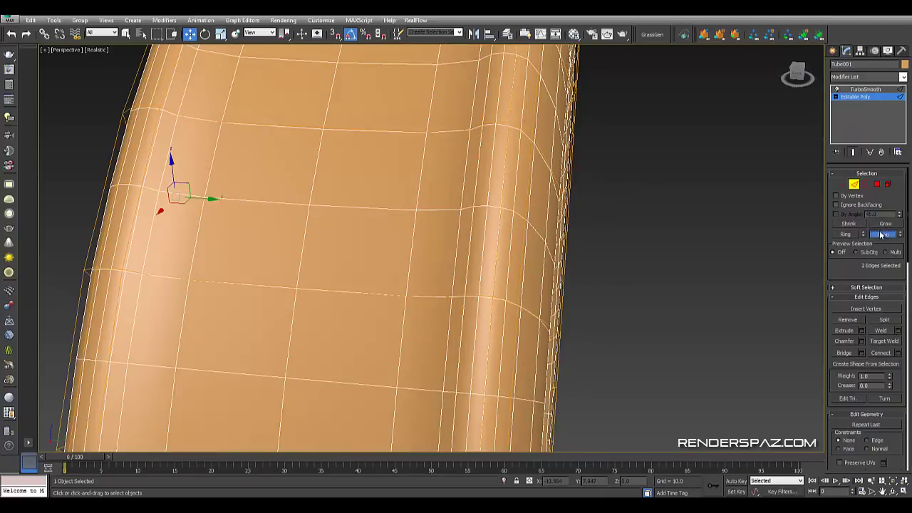
Chamfer the recessed band's corner loops with an amount of 0.0, leave edge editing and deselect the wheel
{"action": "left_click", "coordinate": [861, 341]}
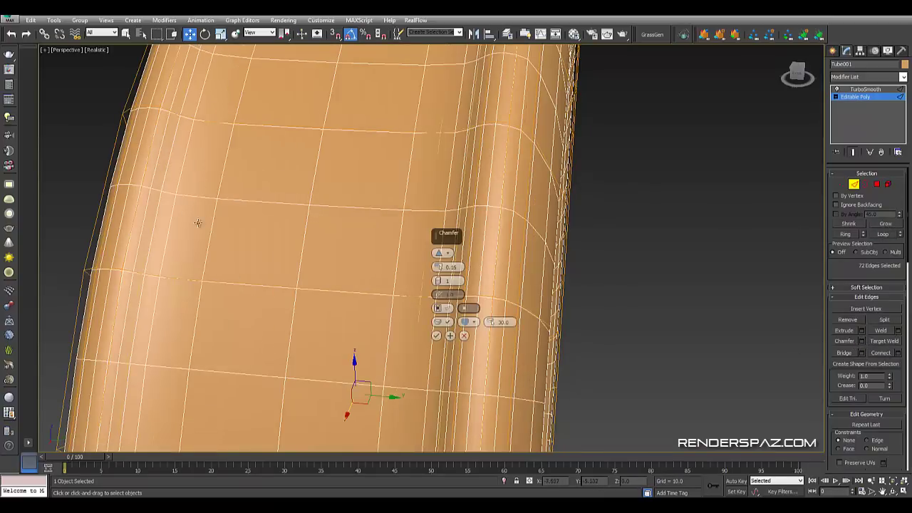
{"action": "right_click", "coordinate": [438, 266]}
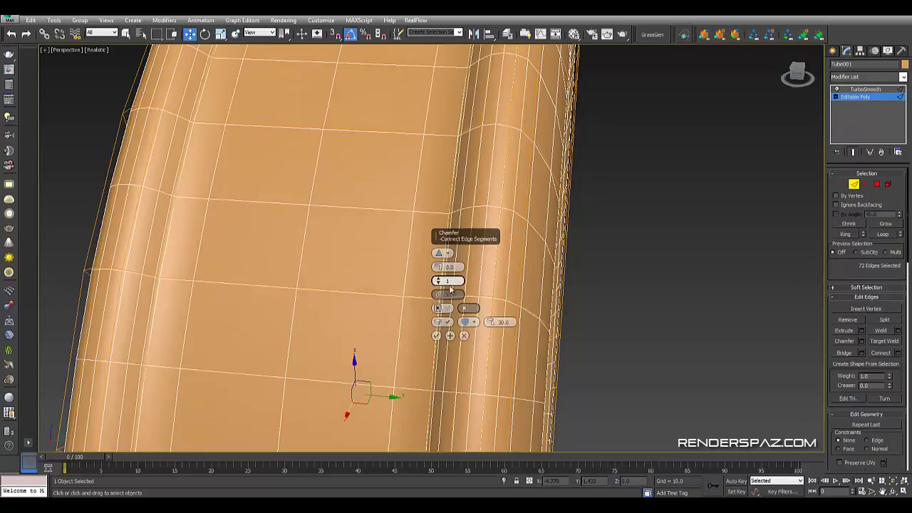
{"action": "left_click", "coordinate": [436, 334]}
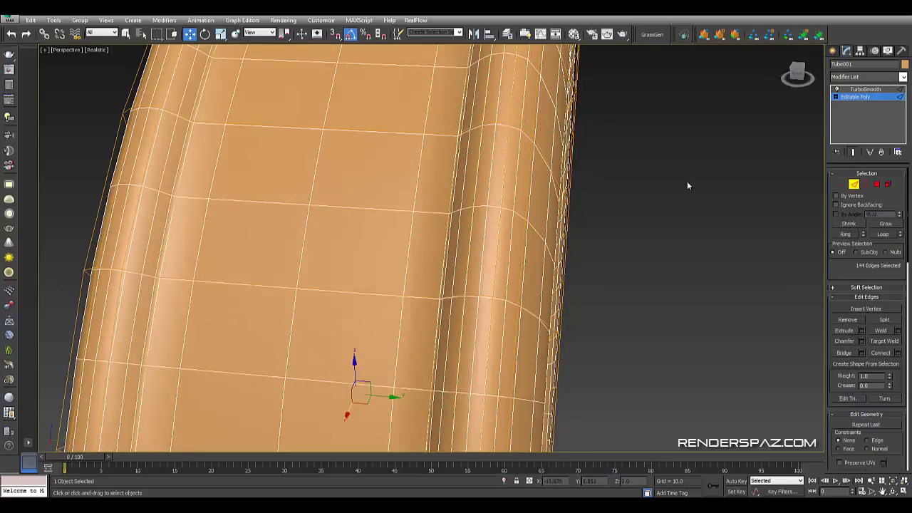
{"action": "left_click", "coordinate": [686, 186]}
{"action": "scroll", "coordinate": [685, 186], "scroll_direction": "down", "scroll_amount": 6}
{"action": "middle_click_drag", "start_coordinate": [672, 264], "coordinate": [702, 255], "text": "alt"}
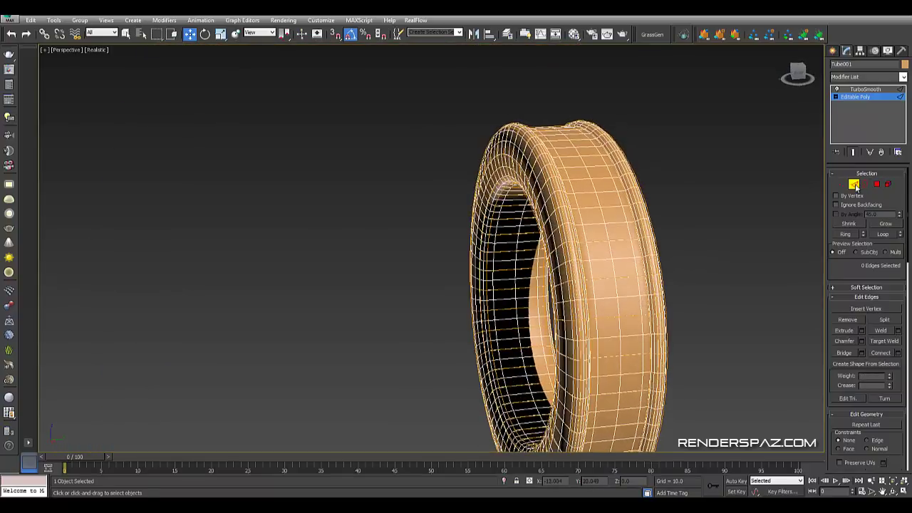
{"action": "left_click", "coordinate": [854, 185]}
{"action": "left_click", "coordinate": [744, 161]}
{"action": "middle_click_drag", "start_coordinate": [687, 212], "coordinate": [630, 208], "text": "alt"}
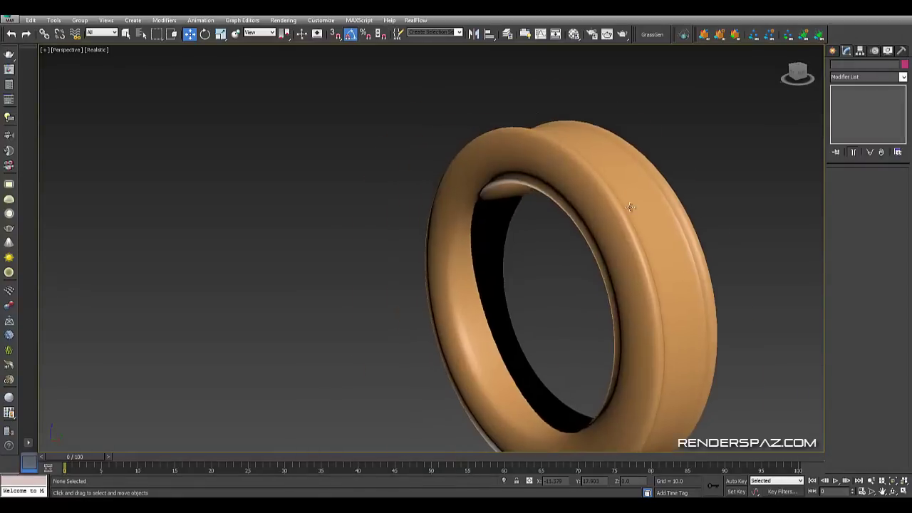
Select the outer shoulder edge loops beside the side faces on both rims in the Editable Poly
{"action": "scroll", "coordinate": [670, 200], "scroll_direction": "up", "scroll_amount": 3}
{"action": "scroll", "coordinate": [641, 203], "scroll_direction": "up", "scroll_amount": 3}
{"action": "left_click", "coordinate": [587, 167]}
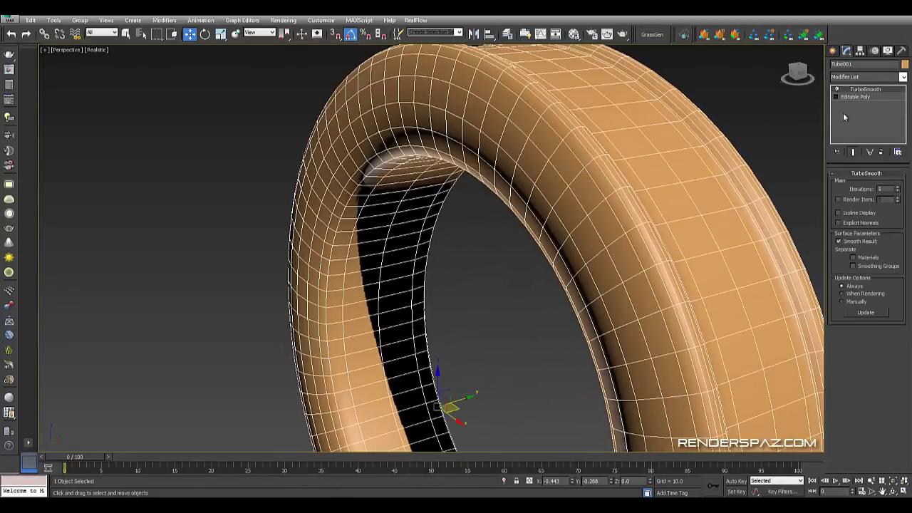
{"action": "left_click", "coordinate": [857, 97]}
{"action": "left_click", "coordinate": [854, 184]}
{"action": "left_click", "coordinate": [619, 211]}
{"action": "middle_click_drag", "start_coordinate": [655, 237], "coordinate": [644, 194], "text": "alt"}
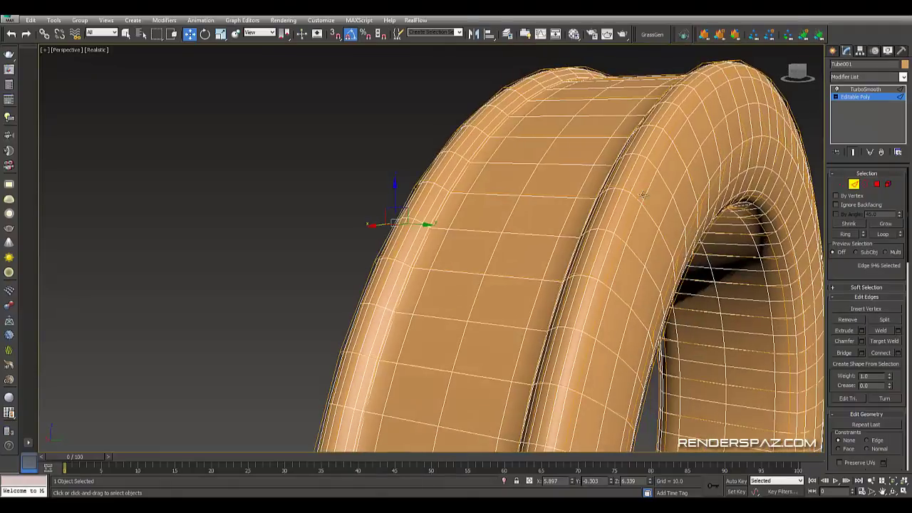
{"action": "left_click", "coordinate": [632, 203], "text": "ctrl"}
{"action": "left_click", "coordinate": [888, 237]}
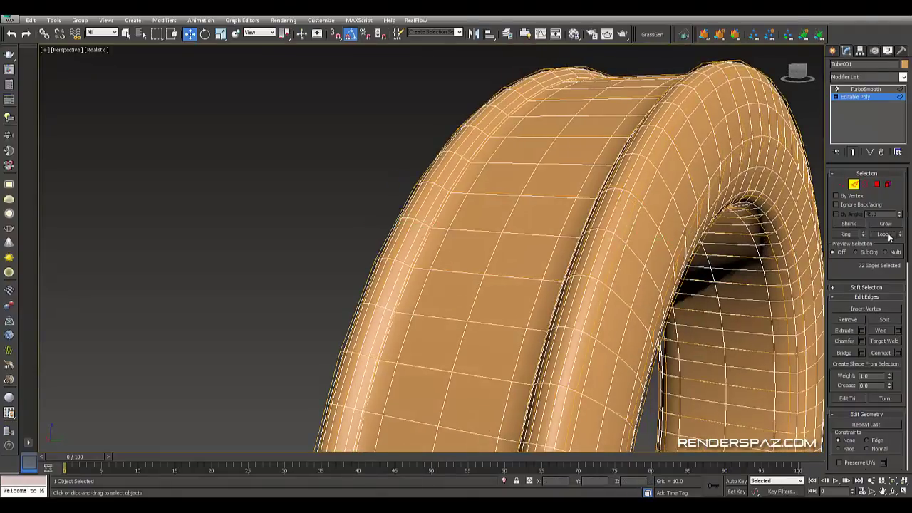
Chamfer the shoulder edge loops with an amount of 0.0, leave edge editing and deselect the wheel
{"action": "left_click", "coordinate": [861, 340]}
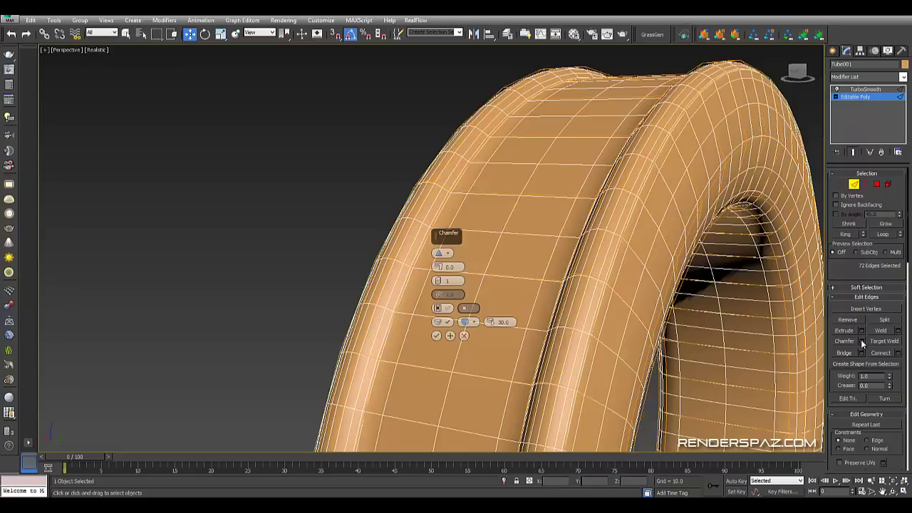
{"action": "left_click", "coordinate": [436, 334]}
{"action": "left_click", "coordinate": [355, 264]}
{"action": "left_click", "coordinate": [852, 185]}
{"action": "left_click", "coordinate": [337, 197]}
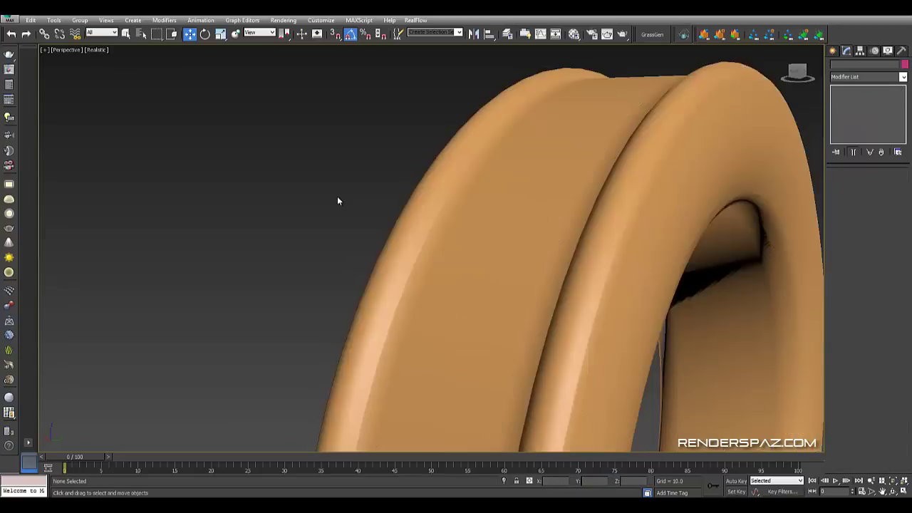
Examine the smoothed wheel's rims, recessed band and inner opening from several angles
{"action": "scroll", "coordinate": [525, 283], "scroll_direction": "up", "scroll_amount": 3}
{"action": "middle_click_drag", "start_coordinate": [525, 284], "coordinate": [572, 208], "text": "alt"}
{"action": "scroll", "coordinate": [605, 274], "scroll_direction": "down", "scroll_amount": 3}
{"action": "scroll", "coordinate": [572, 220], "scroll_direction": "up", "scroll_amount": 3}
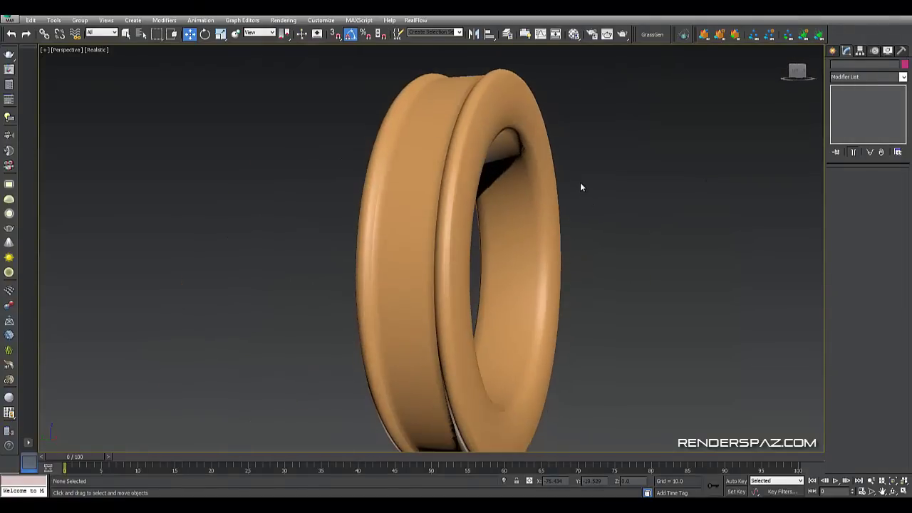
{"action": "middle_click_drag", "start_coordinate": [654, 207], "coordinate": [596, 152], "text": "alt"}
{"action": "middle_click_drag", "start_coordinate": [588, 247], "coordinate": [568, 286], "text": "alt"}
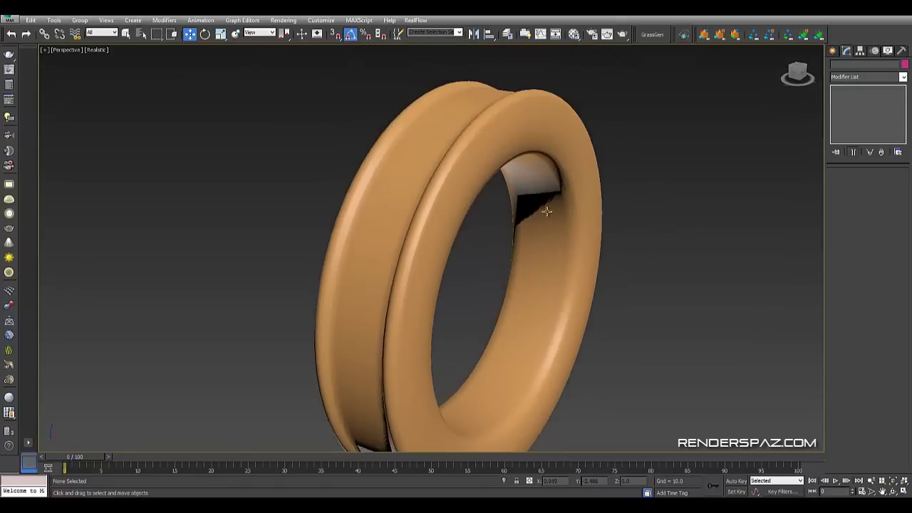
{"action": "middle_click_drag", "start_coordinate": [512, 269], "coordinate": [380, 150], "text": "alt"}
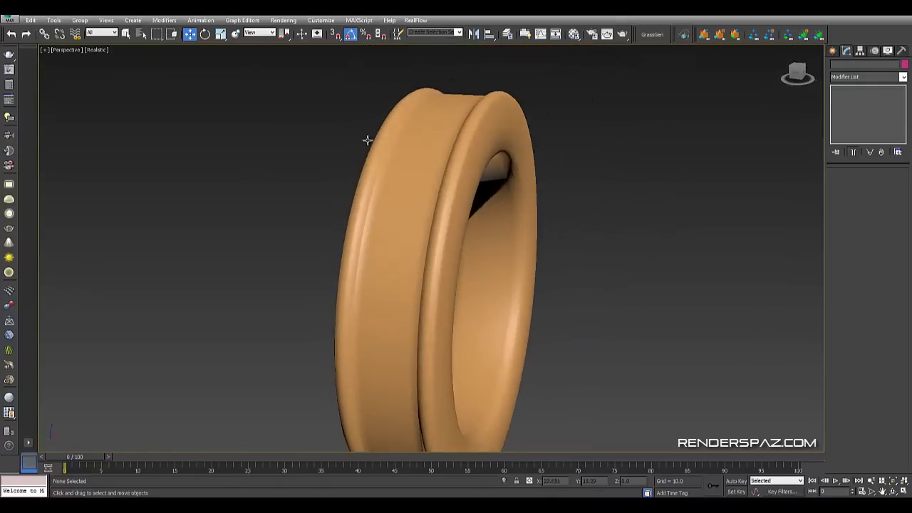
Switch to the other 3ds Max window with the rings.max scene
{"action": "middle_click_drag", "start_coordinate": [399, 200], "coordinate": [642, 321], "text": "alt"}
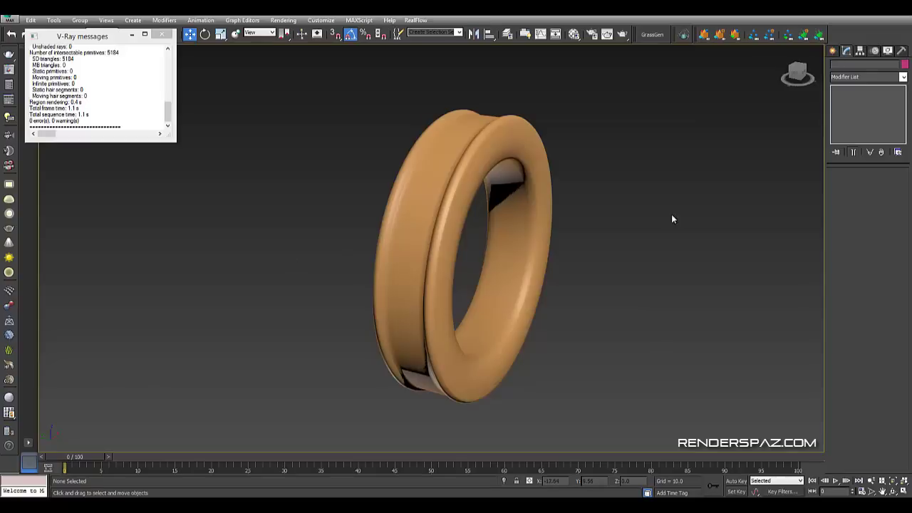
{"action": "mouse_move", "coordinate": [127, 505]}
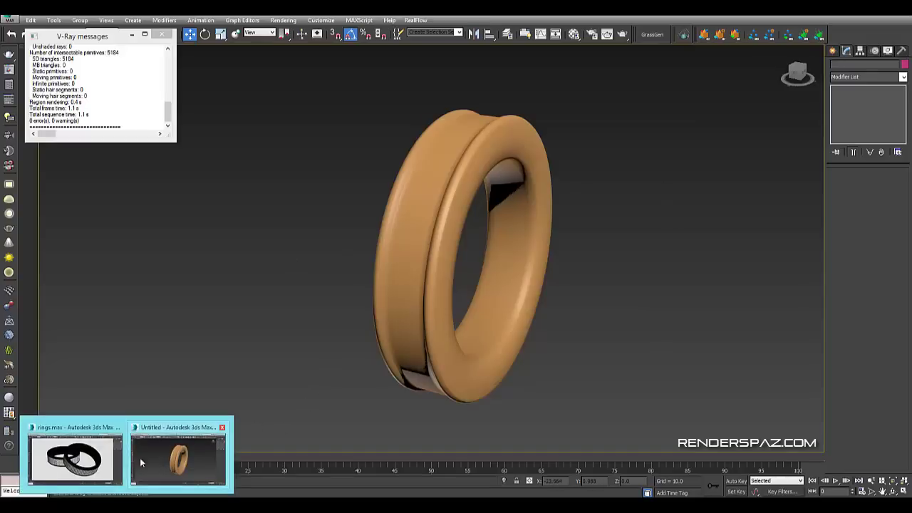
{"action": "left_click", "coordinate": [75, 459]}
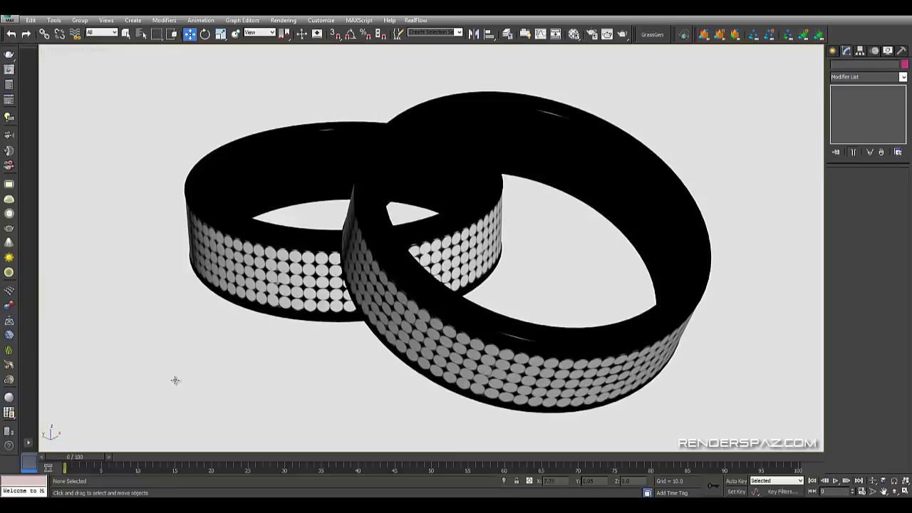
Examine the two rings and their dotted bands in the perspective view, in both wireframe and shaded display
{"action": "left_click", "coordinate": [258, 259]}
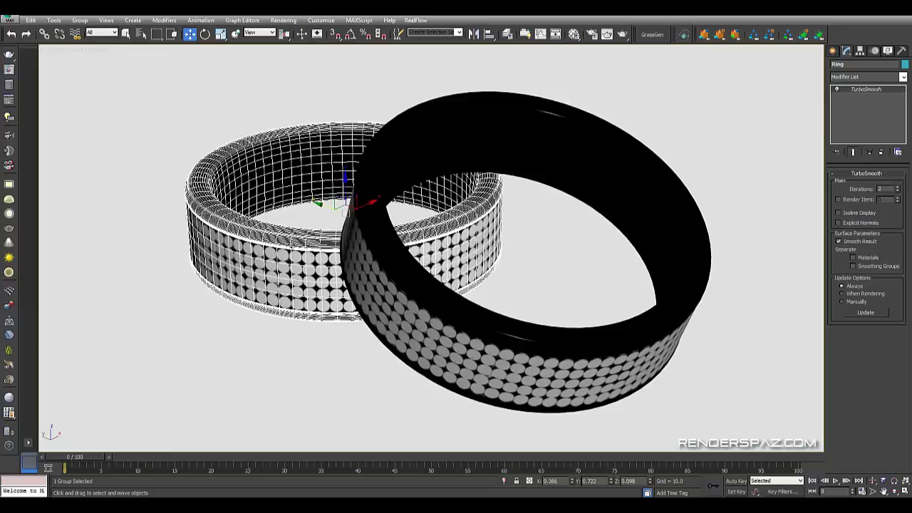
{"action": "key", "text": "p"}
{"action": "middle_click_drag", "start_coordinate": [296, 250], "coordinate": [301, 250], "text": "alt"}
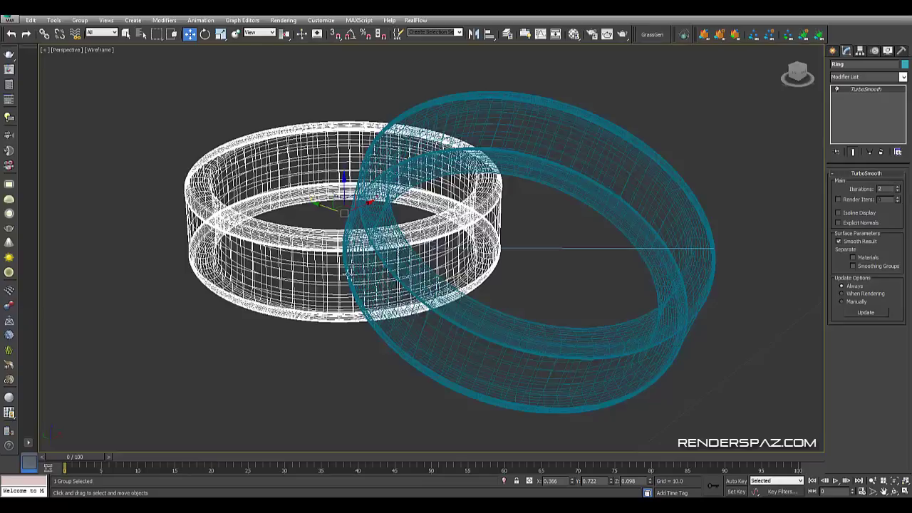
{"action": "mouse_move", "coordinate": [306, 249]}
{"action": "middle_mouse_down", "text": "alt"}
{"action": "mouse_move", "coordinate": [497, 283]}
{"action": "mouse_move", "coordinate": [481, 302]}
{"action": "mouse_move", "coordinate": [494, 277]}
{"action": "mouse_move", "coordinate": [500, 309]}
{"action": "mouse_move", "coordinate": [472, 271]}
{"action": "middle_mouse_up", "text": "alt"}
{"action": "key", "text": "F3"}
{"action": "key", "text": "F3"}
{"action": "scroll", "coordinate": [486, 289], "scroll_direction": "down", "scroll_amount": 4}
{"action": "left_click", "coordinate": [474, 279]}
{"action": "scroll", "coordinate": [470, 282], "scroll_direction": "up", "scroll_amount": 4}
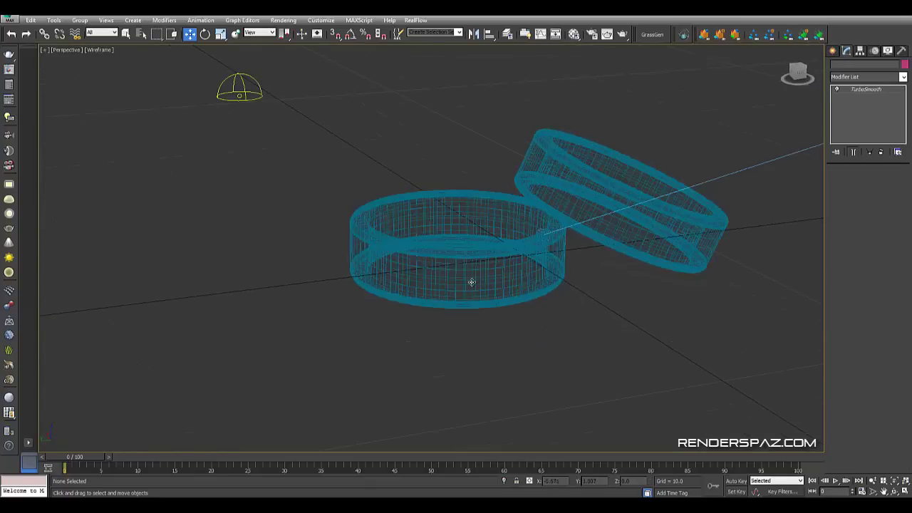
{"action": "left_click", "coordinate": [471, 283]}
{"action": "left_click", "coordinate": [575, 211]}
{"action": "key", "text": "F3"}
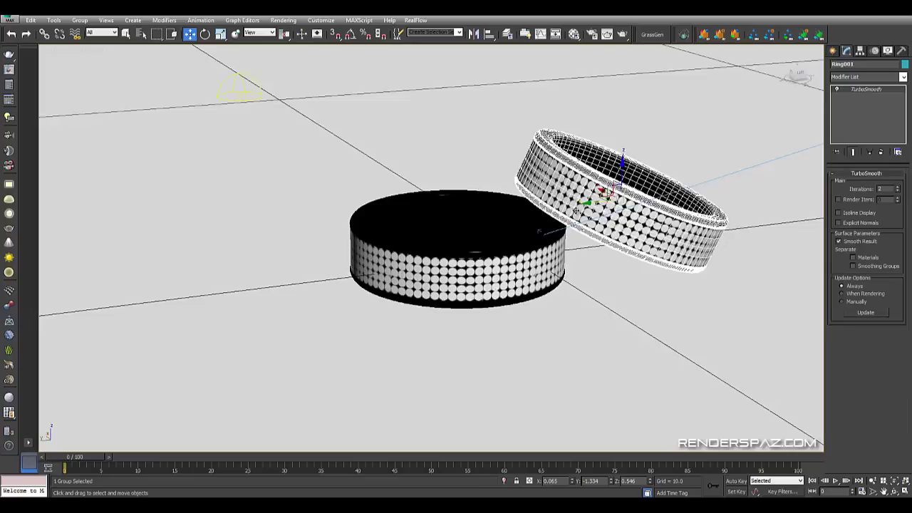
{"action": "middle_click_drag", "start_coordinate": [586, 263], "coordinate": [417, 249], "text": "alt"}
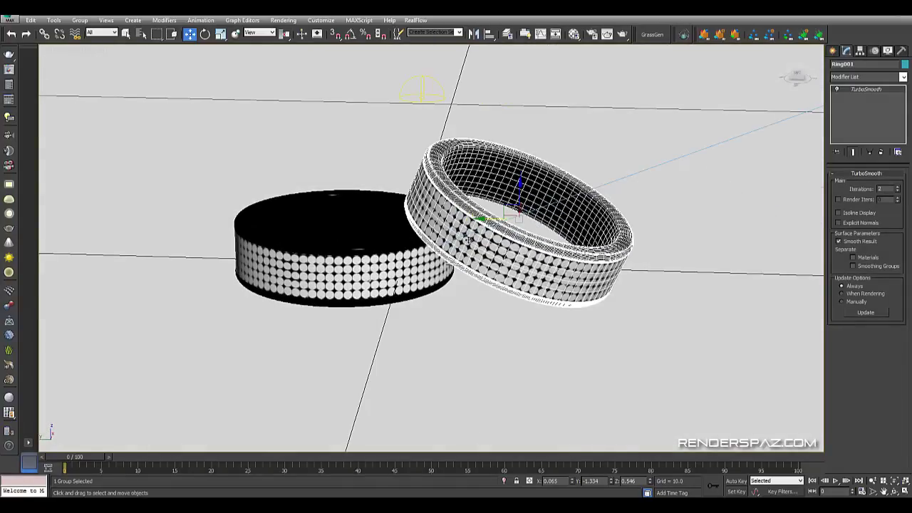
Inspect how the tilted ring leans on the flat one in the front and left views, undoing a trial move of it
{"action": "key", "text": "f"}
{"action": "scroll", "coordinate": [433, 258], "scroll_direction": "up", "scroll_amount": 5}
{"action": "middle_click_drag", "start_coordinate": [532, 254], "coordinate": [516, 271]}
{"action": "scroll", "coordinate": [366, 275], "scroll_direction": "up", "scroll_amount": 3}
{"action": "scroll", "coordinate": [314, 248], "scroll_direction": "up", "scroll_amount": 3}
{"action": "key", "text": "l"}
{"action": "middle_click_drag", "start_coordinate": [532, 321], "coordinate": [525, 371]}
{"action": "scroll", "coordinate": [419, 190], "scroll_direction": "up", "scroll_amount": 5}
{"action": "middle_click_drag", "start_coordinate": [506, 318], "coordinate": [455, 87]}
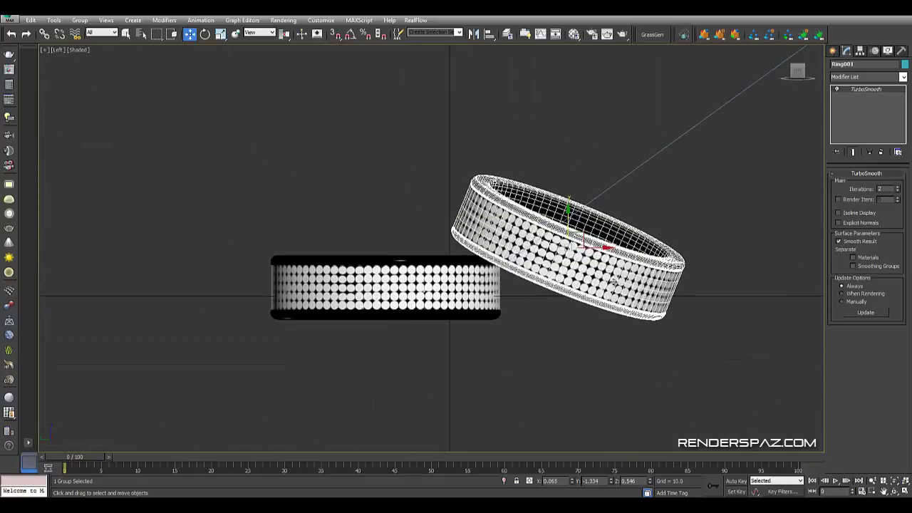
{"action": "mouse_move", "coordinate": [582, 239]}
{"action": "left_mouse_down"}
{"action": "mouse_move", "coordinate": [550, 221]}
{"action": "mouse_move", "coordinate": [588, 235]}
{"action": "left_mouse_up"}
{"action": "key", "text": "ctrl+z"}
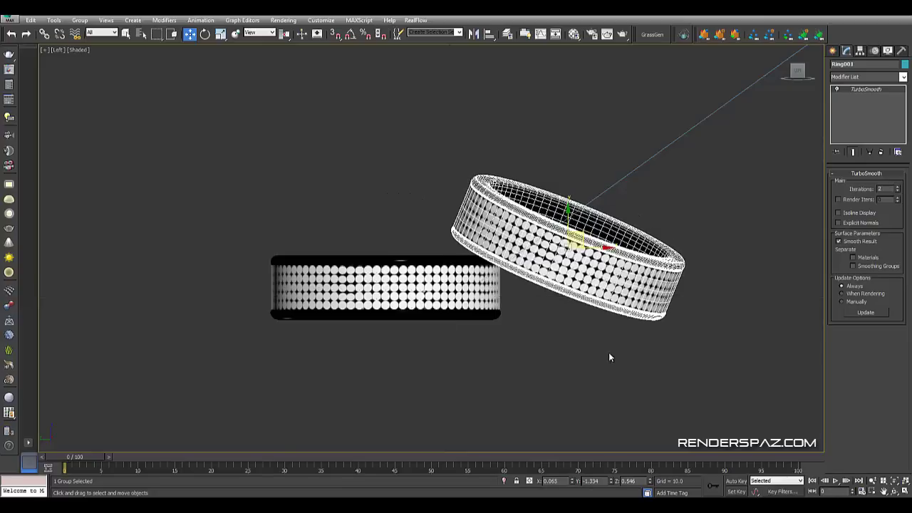
Select the ground plane and examine in the left view how both rings sit on it
{"action": "key", "text": "f"}
{"action": "left_click", "coordinate": [475, 254]}
{"action": "scroll", "coordinate": [483, 236], "scroll_direction": "up", "scroll_amount": 5}
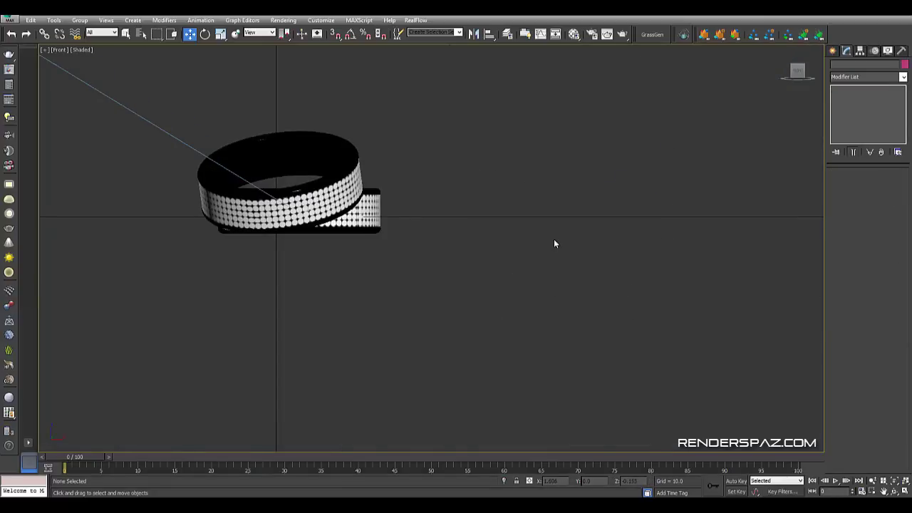
{"action": "key", "text": "p"}
{"action": "scroll", "coordinate": [499, 285], "scroll_direction": "down", "scroll_amount": 6}
{"action": "middle_click_drag", "start_coordinate": [507, 319], "coordinate": [475, 326], "text": "alt"}
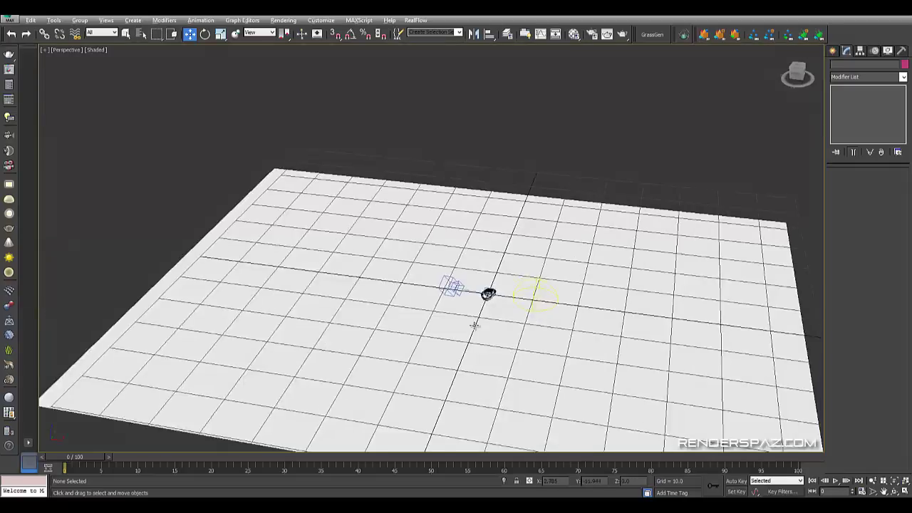
{"action": "scroll", "coordinate": [474, 326], "scroll_direction": "up", "scroll_amount": 5}
{"action": "left_click", "coordinate": [540, 263]}
{"action": "left_click", "coordinate": [541, 264]}
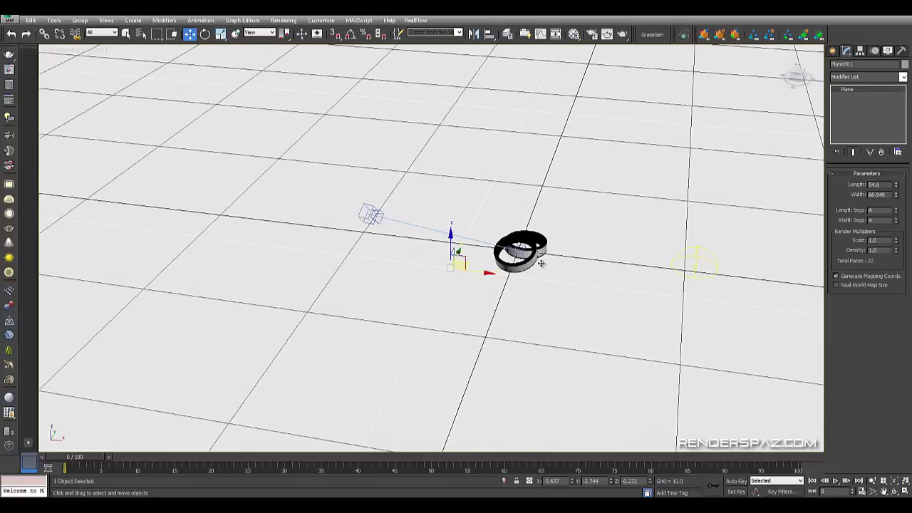
{"action": "key", "text": "f"}
{"action": "middle_click_drag", "start_coordinate": [320, 265], "coordinate": [505, 336]}
{"action": "scroll", "coordinate": [362, 297], "scroll_direction": "up", "scroll_amount": 2}
{"action": "key", "text": "l"}
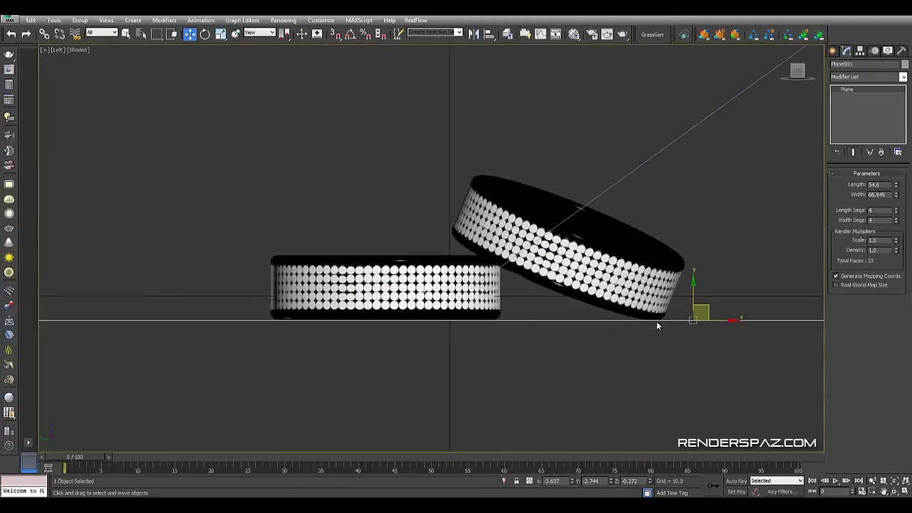
{"action": "scroll", "coordinate": [558, 303], "scroll_direction": "up", "scroll_amount": 3}
{"action": "middle_click_drag", "start_coordinate": [364, 199], "coordinate": [535, 316]}
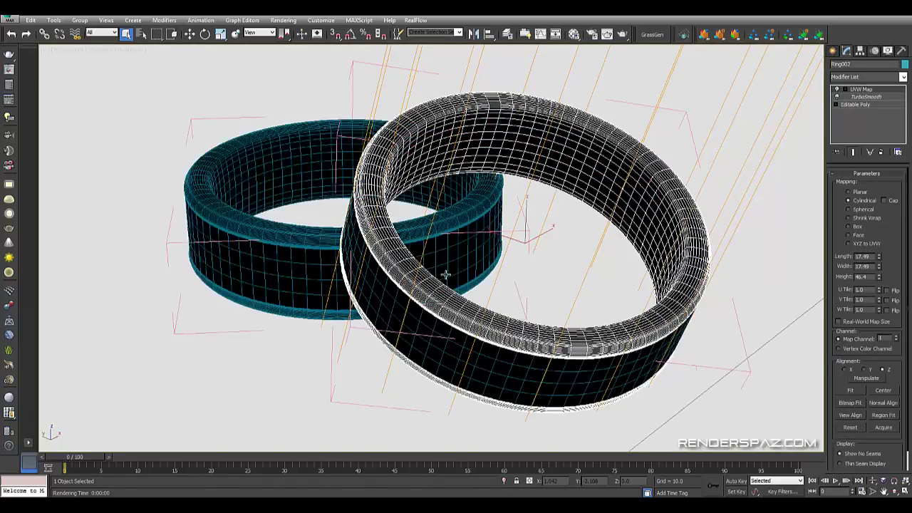
Select the flat ring's outer band, open the Material Editor and move it away from the tilted ring
{"action": "left_click", "coordinate": [297, 264]}
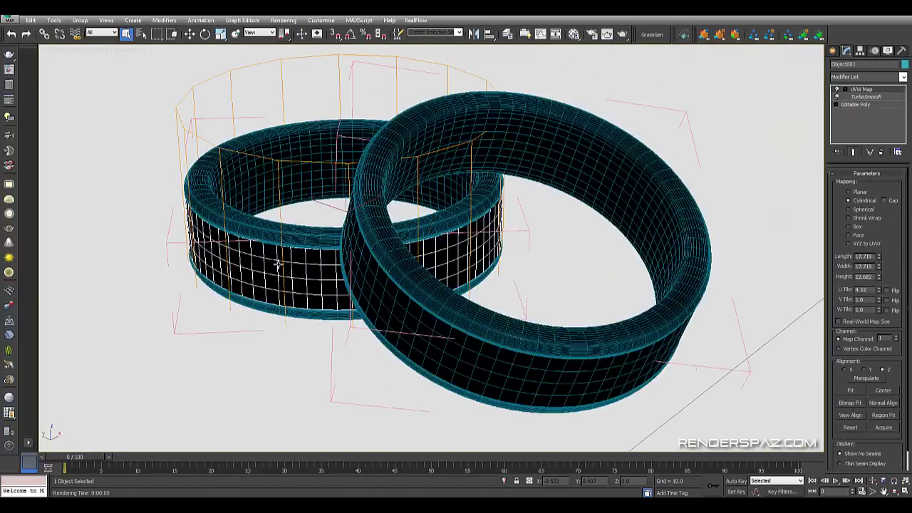
{"action": "key", "text": "m"}
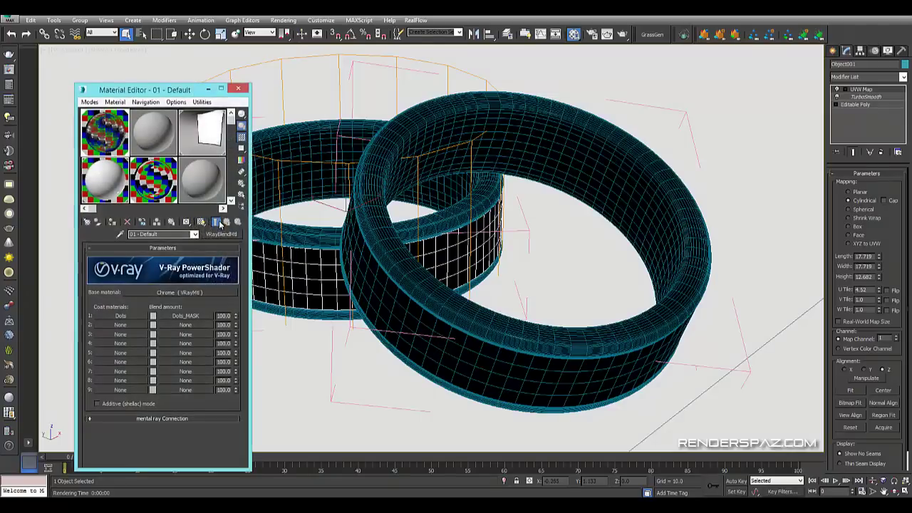
{"action": "left_click_drag", "start_coordinate": [153, 90], "coordinate": [167, 71]}
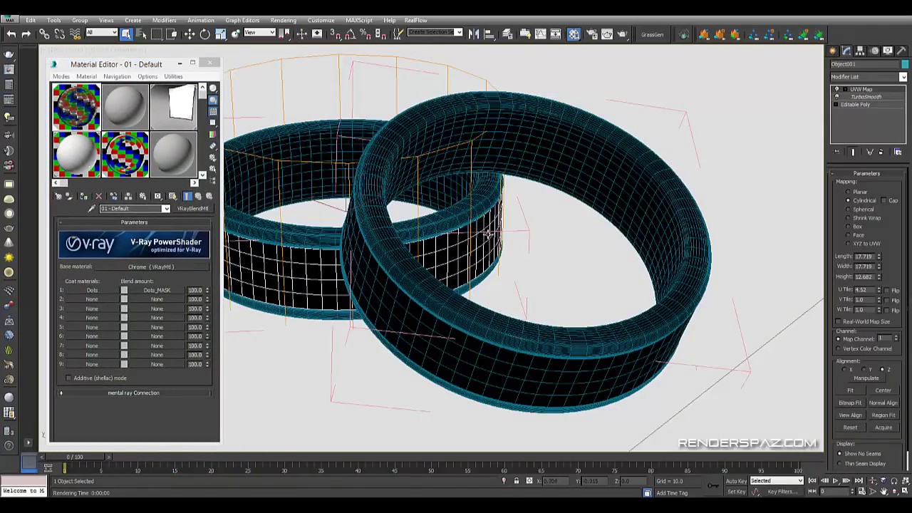
Compare the flat ring's body and its separate outer band by selecting them in turn, ending on the band
{"action": "left_click", "coordinate": [300, 239]}
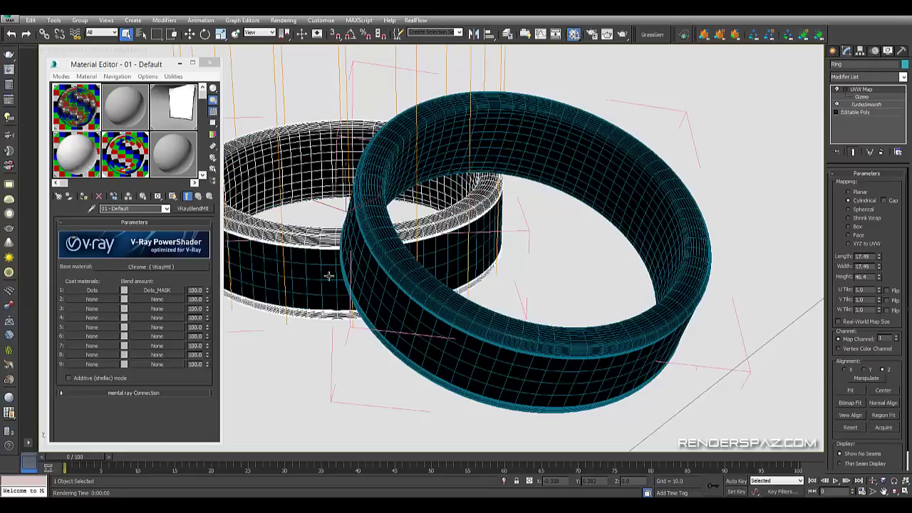
{"action": "left_click", "coordinate": [324, 240]}
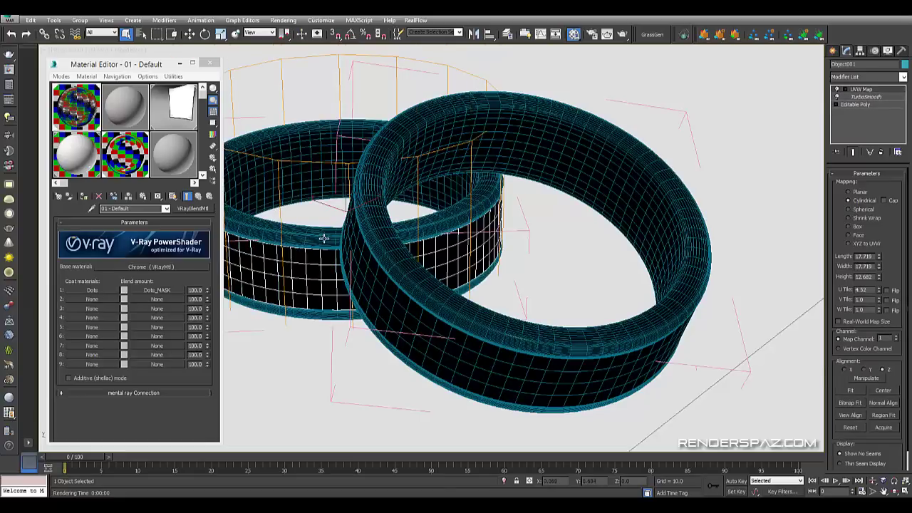
{"action": "left_click", "coordinate": [324, 237]}
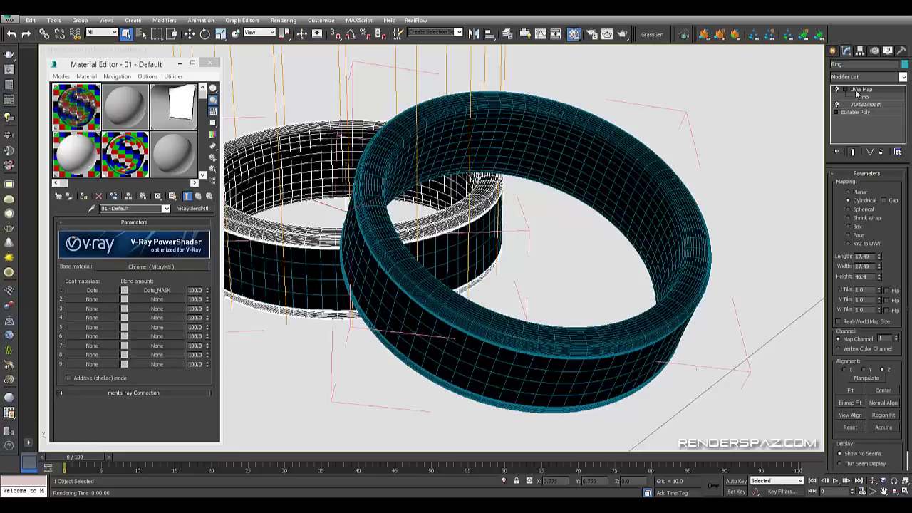
{"action": "left_click", "coordinate": [315, 271]}
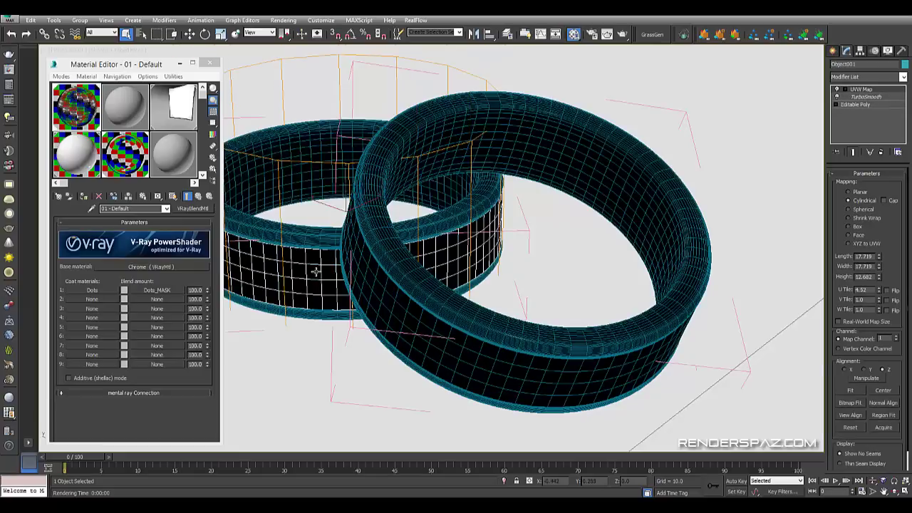
Open the Dots_MASK blend map of the band's VRayBlendMtl material and show it in the viewport
{"action": "left_click", "coordinate": [74, 118]}
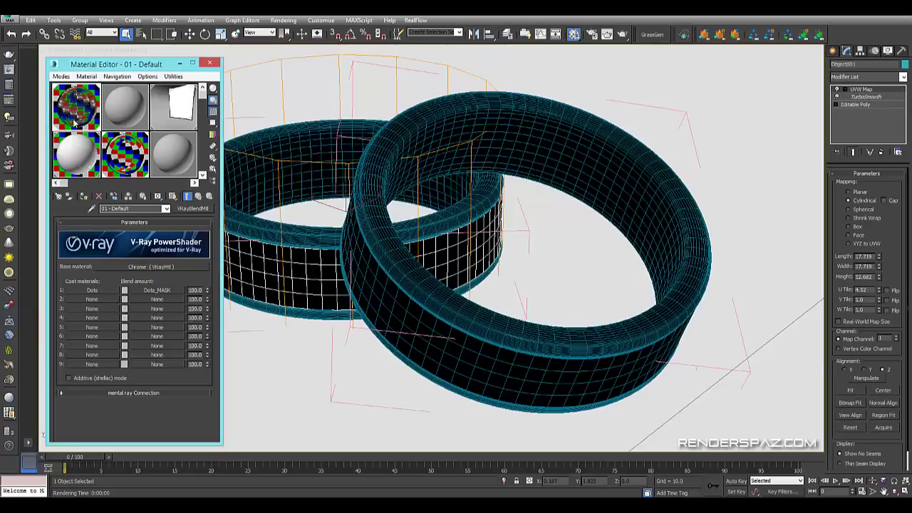
{"action": "left_click", "coordinate": [169, 290]}
{"action": "left_click", "coordinate": [173, 197]}
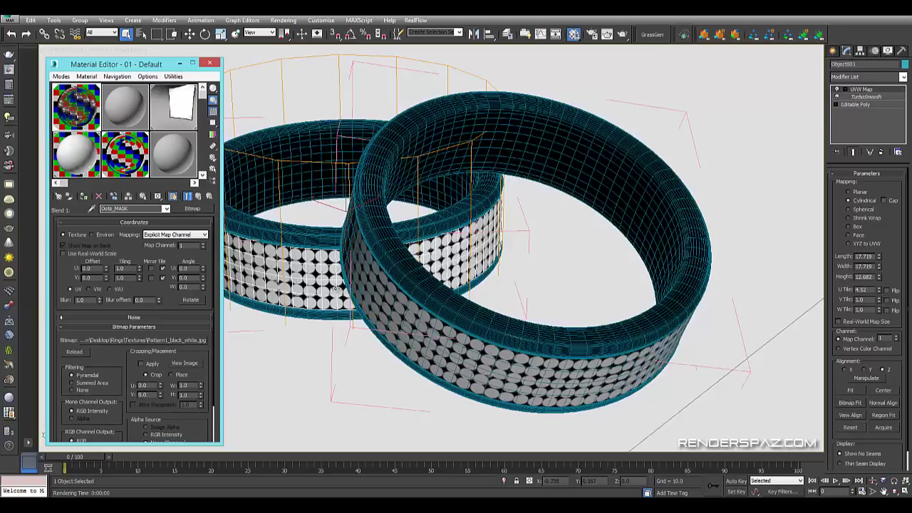
View the mask's Pattern1_black_white image in Windows Photo Viewer, placed beside the Material Editor
{"action": "right_click", "coordinate": [182, 342]}
{"action": "left_click", "coordinate": [207, 352]}
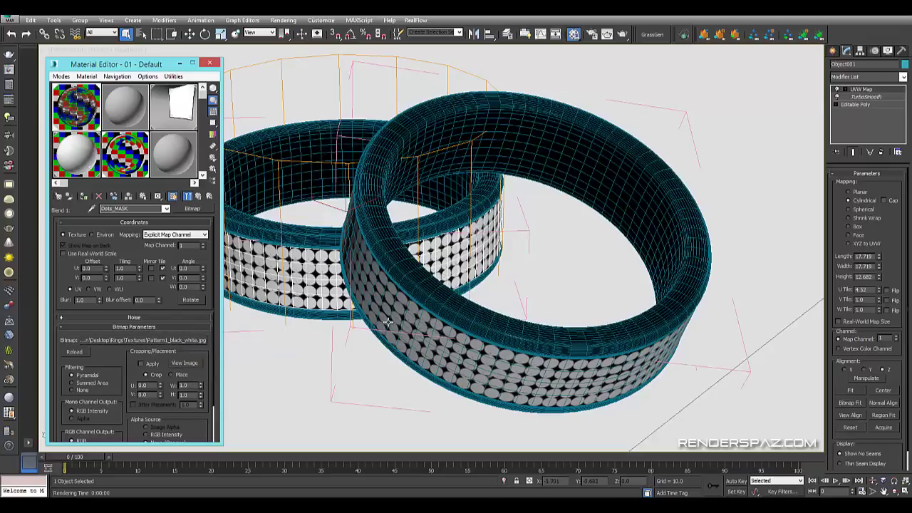
{"action": "right_click", "coordinate": [181, 343]}
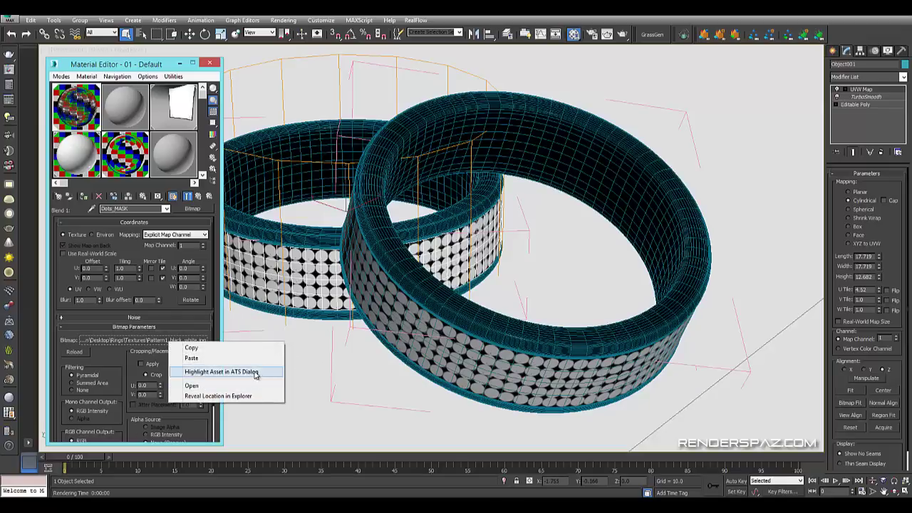
{"action": "left_click", "coordinate": [240, 395]}
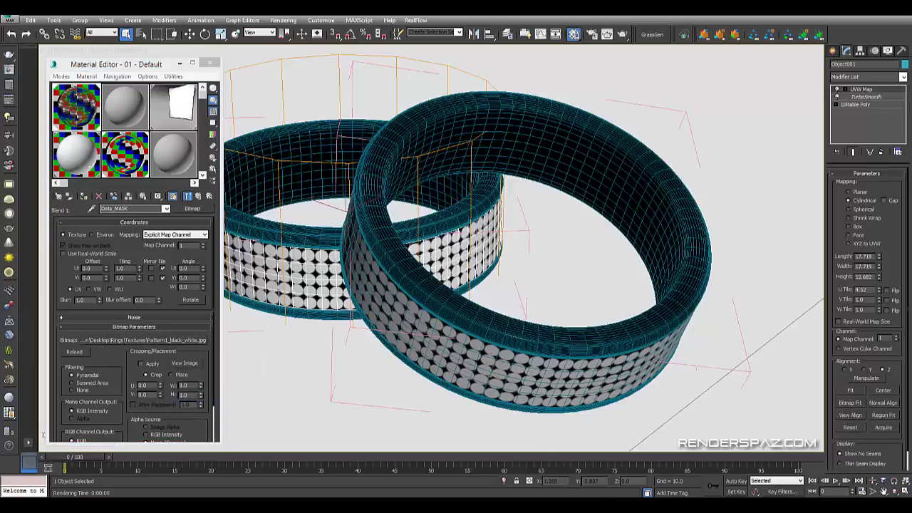
{"action": "left_click_drag", "start_coordinate": [911, 132], "coordinate": [599, 65]}
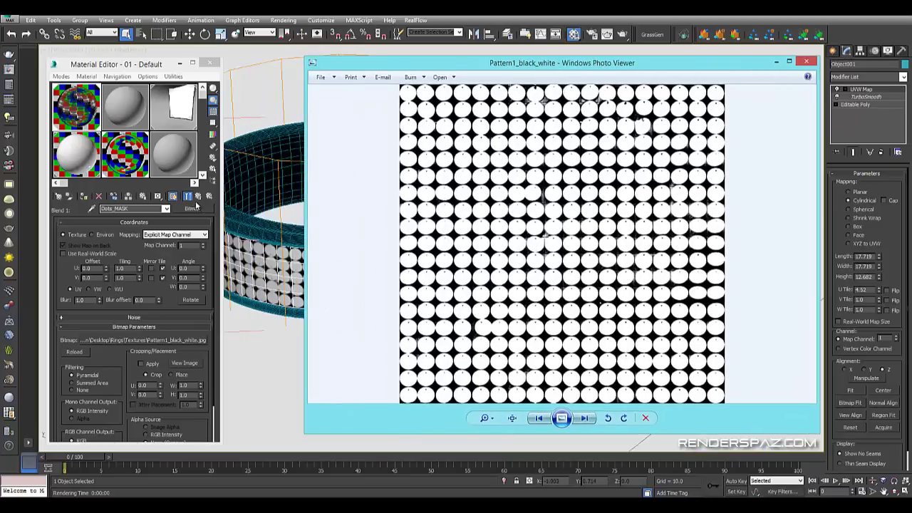
Inspect the blend material's Dots coat material and its reflection settings alongside an enlarged sample preview
{"action": "left_click", "coordinate": [200, 196]}
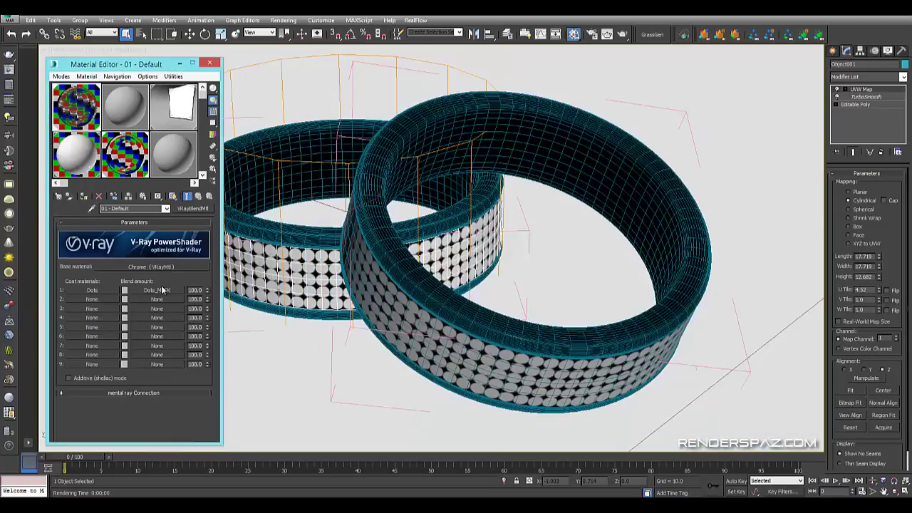
{"action": "left_click", "coordinate": [99, 292]}
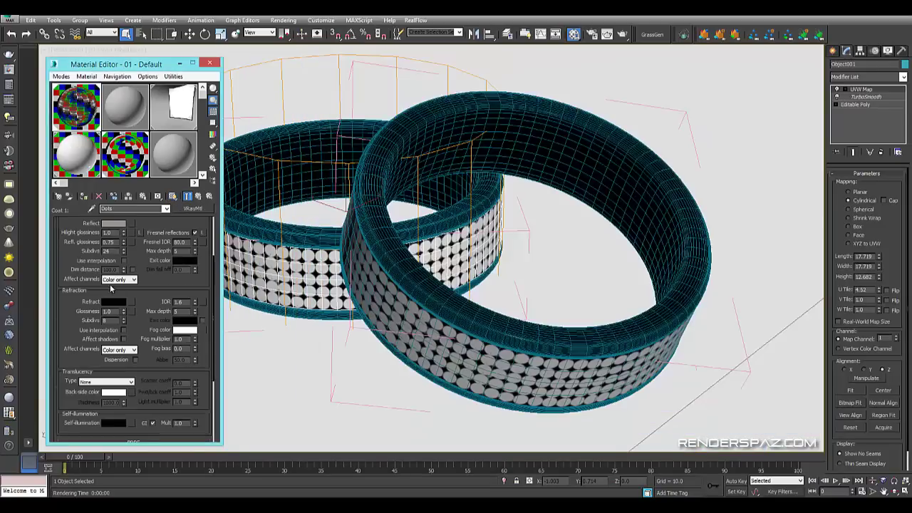
{"action": "double_click", "coordinate": [72, 106]}
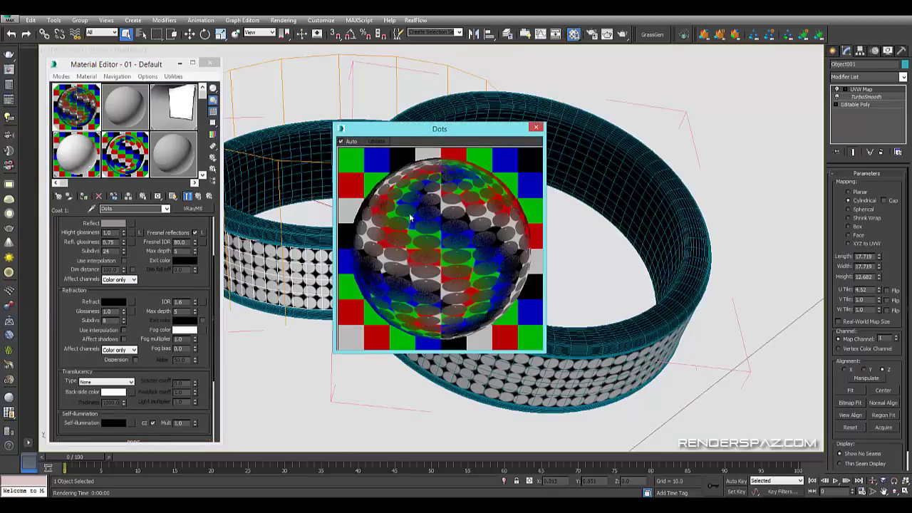
{"action": "left_click", "coordinate": [58, 322]}
{"action": "scroll", "coordinate": [60, 322], "scroll_direction": "up", "scroll_amount": 3}
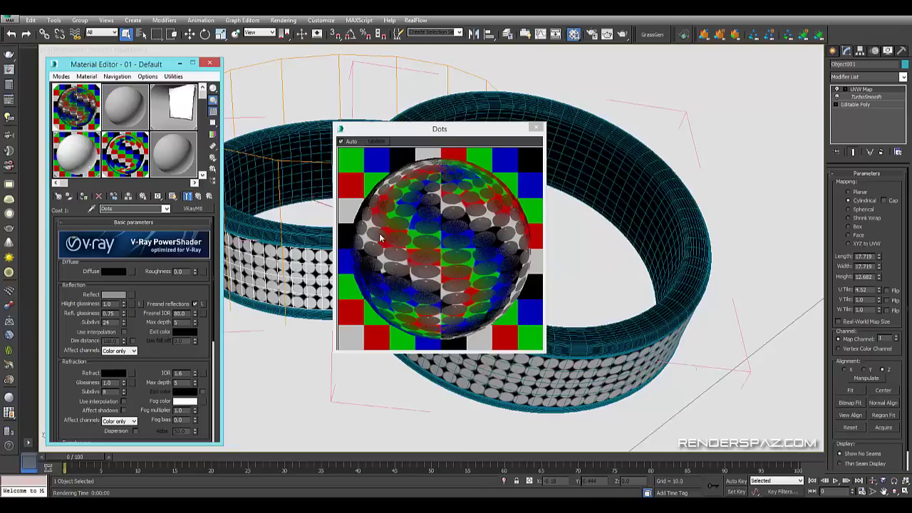
Set the Dots coat material's reflection glossiness to 1.0
{"action": "left_click", "coordinate": [191, 197]}
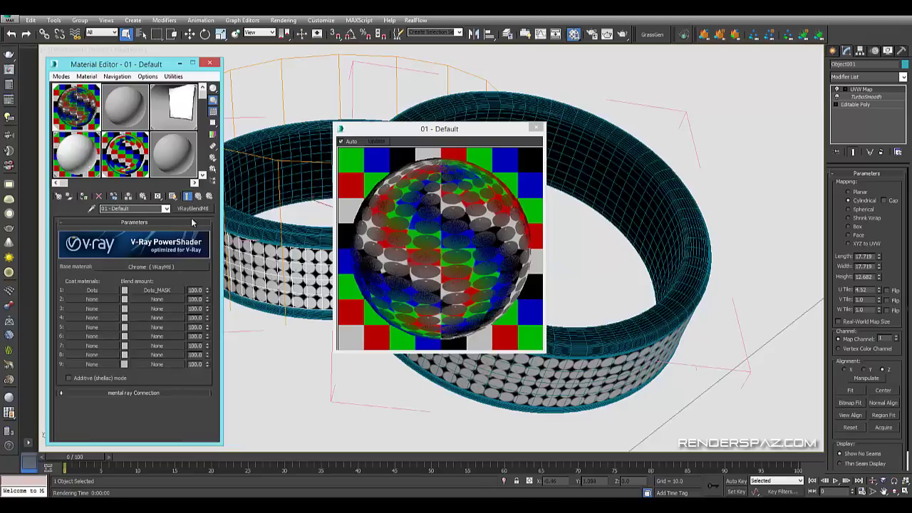
{"action": "left_click", "coordinate": [87, 291]}
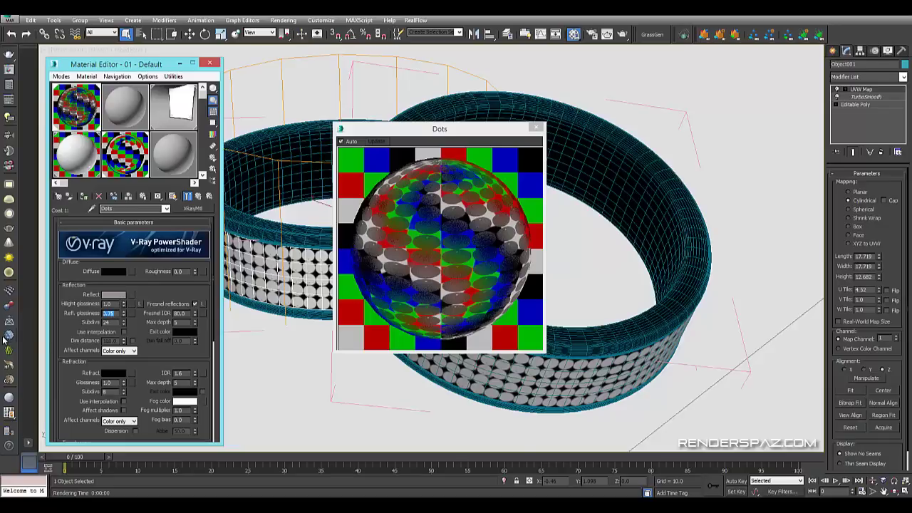
{"action": "key", "text": "Return"}
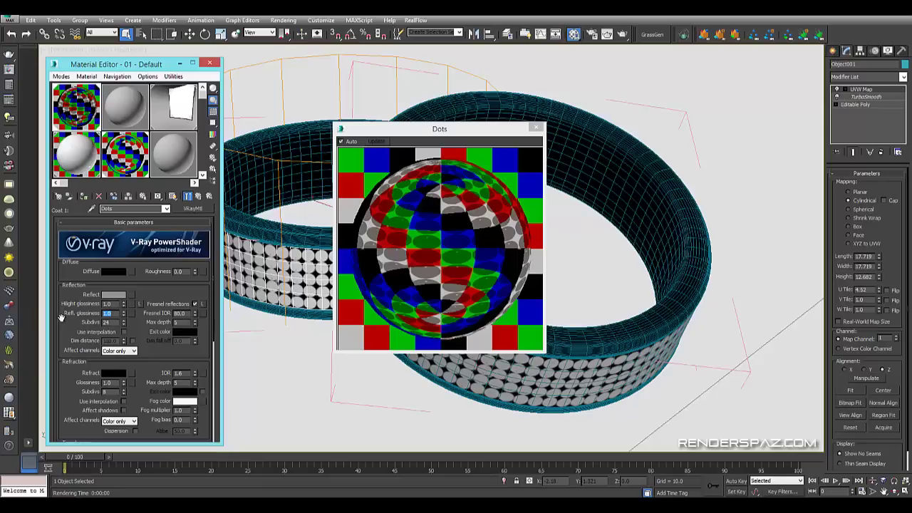
Set the Dots coat material's reflection glossiness to 0.75 and return to the parent blend material
{"action": "type", "text": "0.75"}
{"action": "key", "text": "Return"}
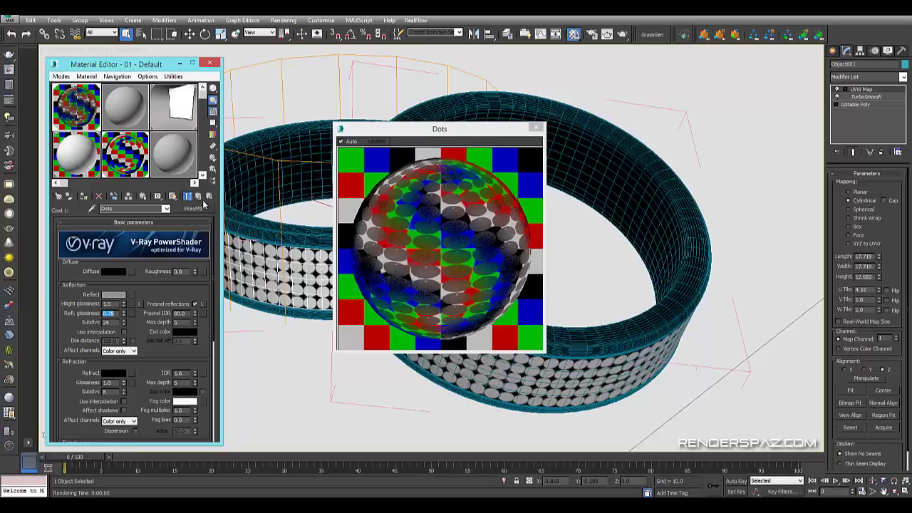
{"action": "left_click", "coordinate": [415, 235]}
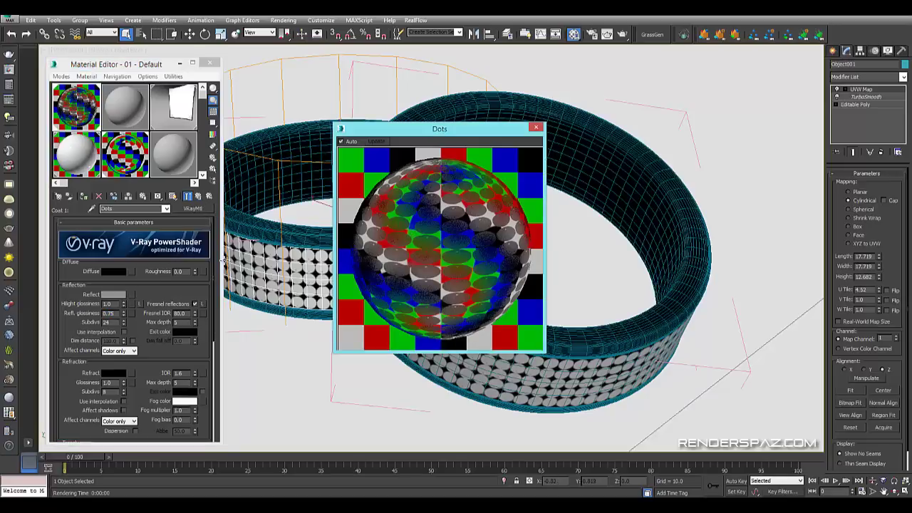
{"action": "left_click", "coordinate": [201, 196]}
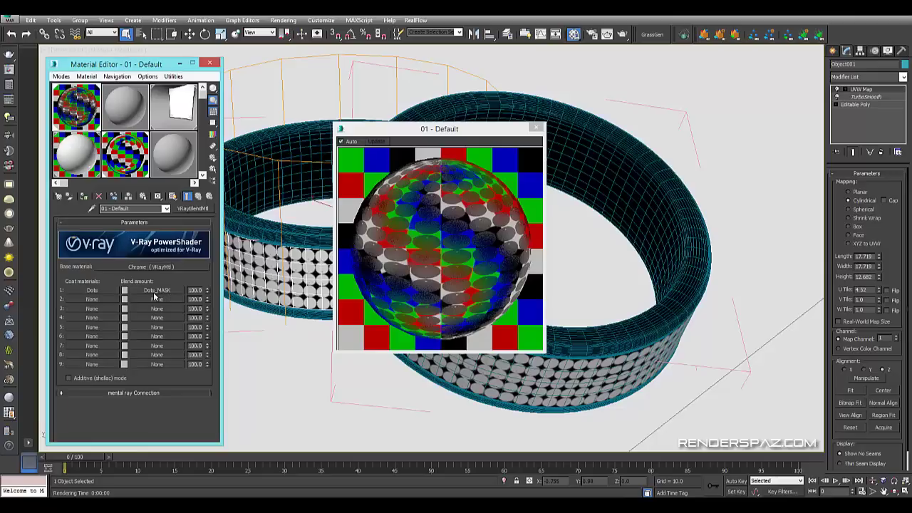
Check the Dots_MASK bitmap, and try the first coat's blend amount at 0 before restoring it to 100
{"action": "left_click", "coordinate": [151, 292]}
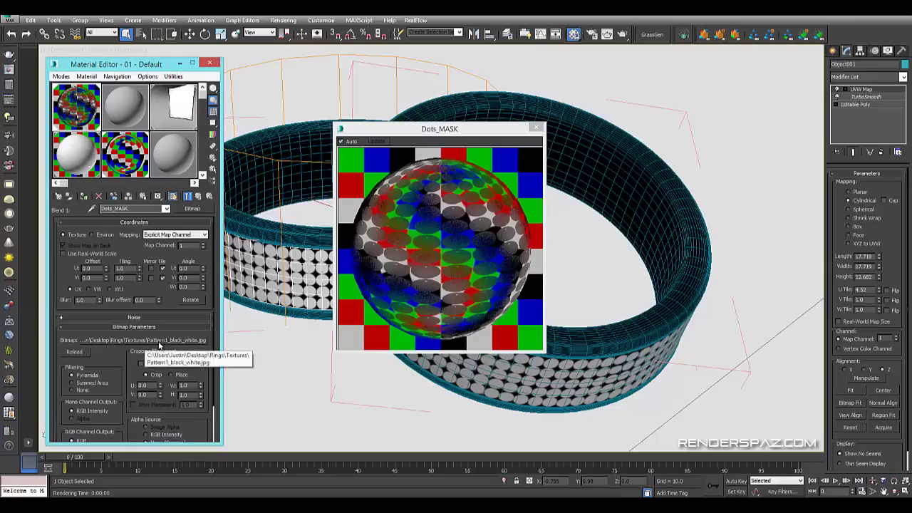
{"action": "left_click", "coordinate": [198, 197]}
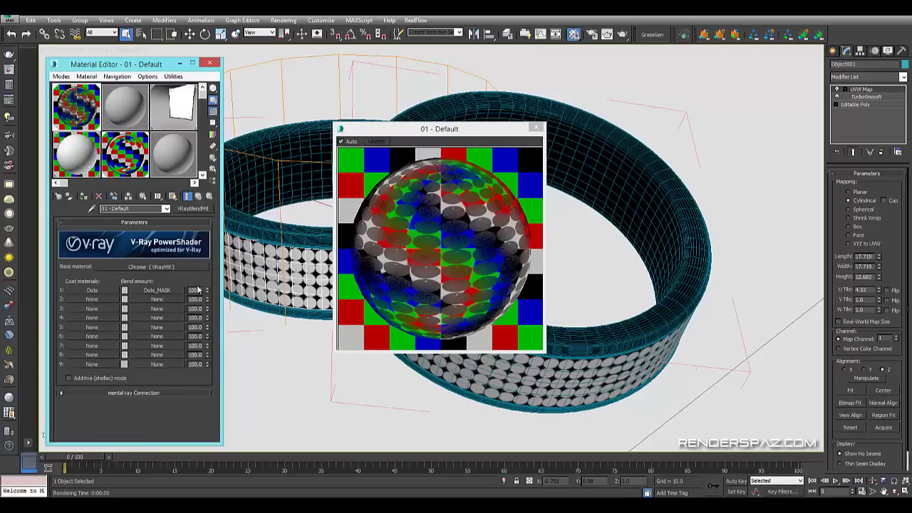
{"action": "double_click", "coordinate": [193, 290]}
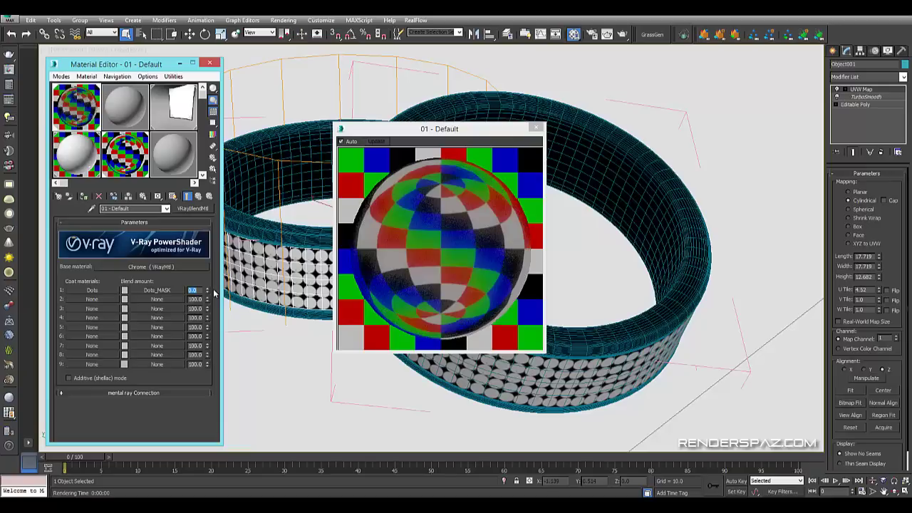
{"action": "key", "text": "Return"}
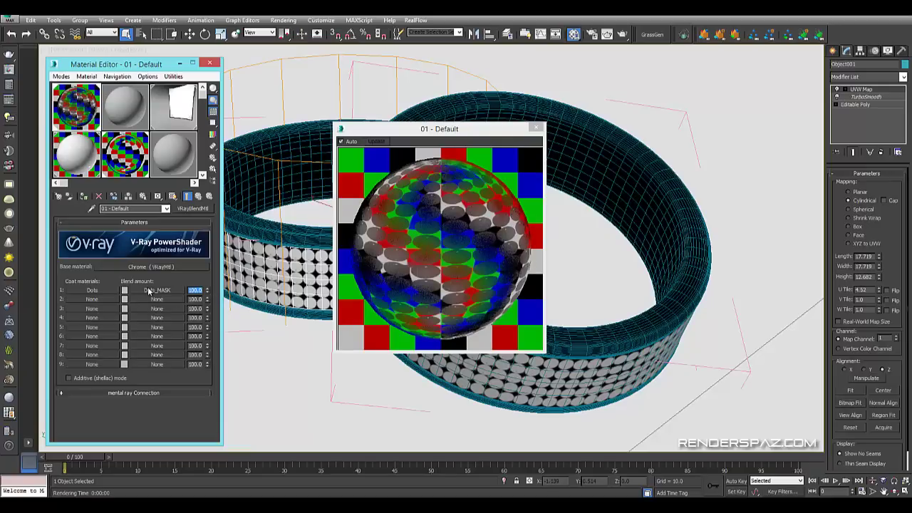
{"action": "left_click", "coordinate": [153, 299]}
{"action": "scroll", "coordinate": [427, 203], "scroll_direction": "up", "scroll_amount": 5}
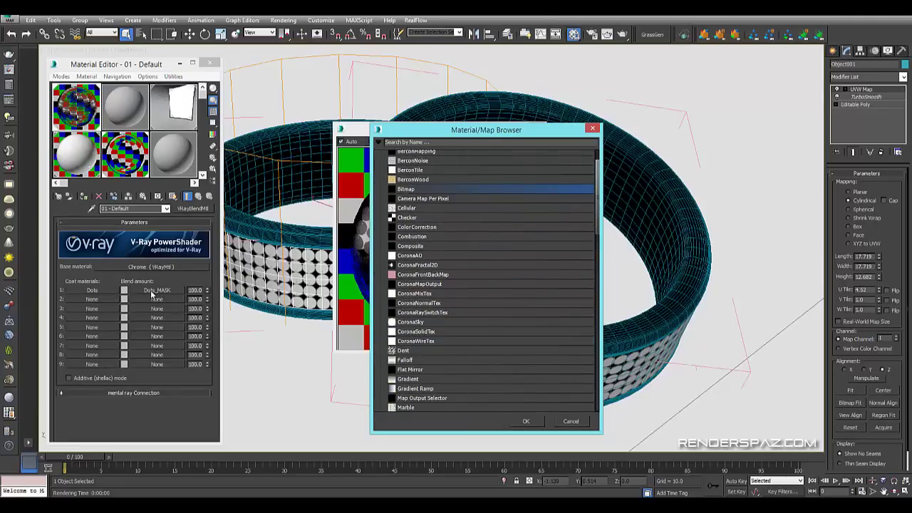
{"action": "left_click", "coordinate": [570, 421]}
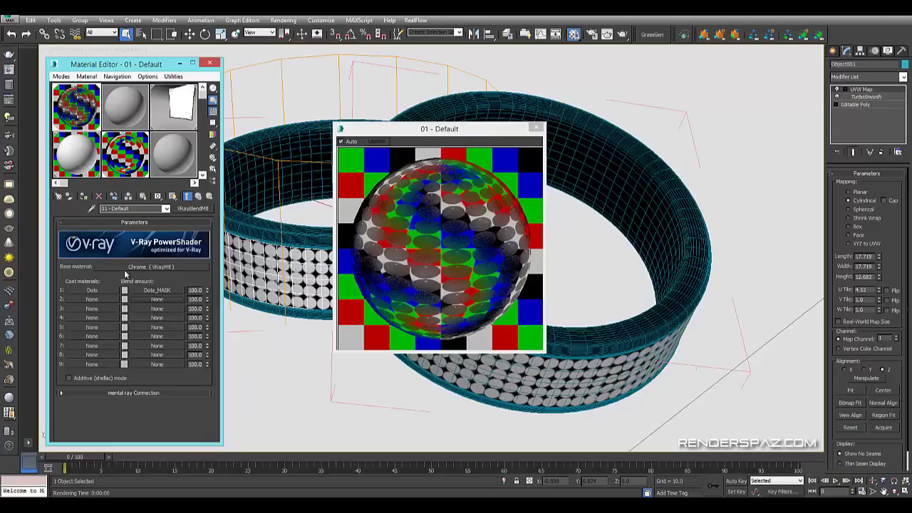
Inspect the Chrome base material's diffuse and reflection colors, and return to the parent blend material
{"action": "left_click", "coordinate": [132, 266]}
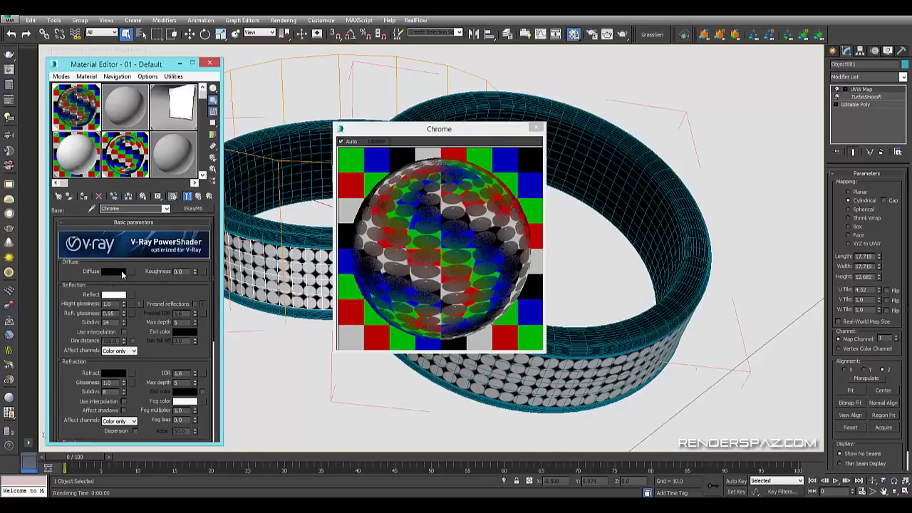
{"action": "left_click", "coordinate": [121, 273]}
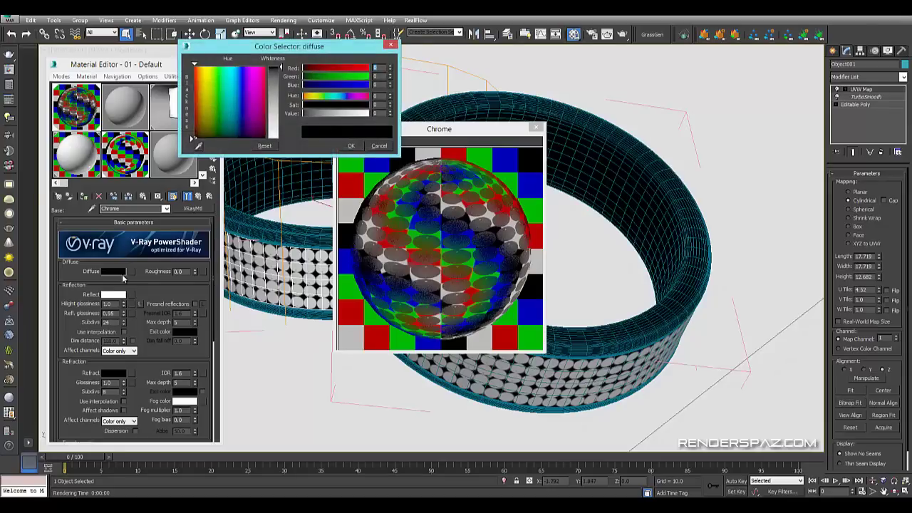
{"action": "left_click", "coordinate": [375, 144]}
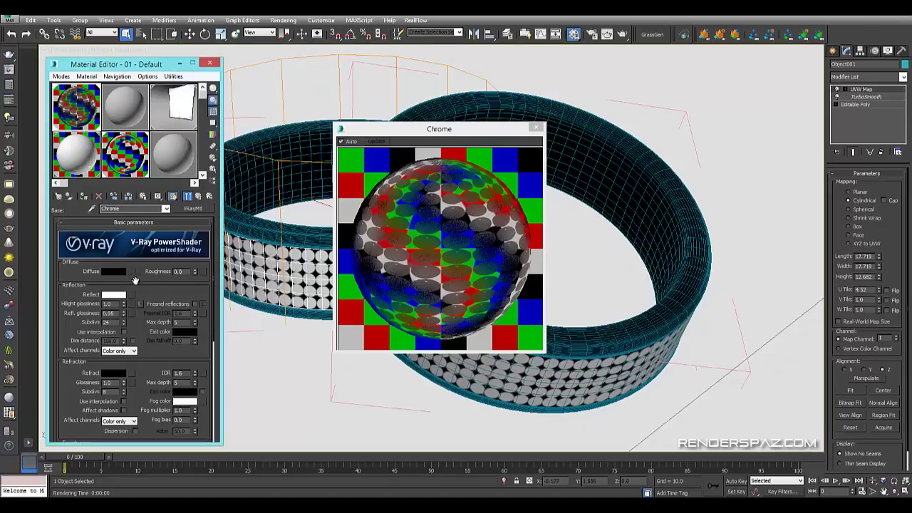
{"action": "left_click", "coordinate": [116, 295]}
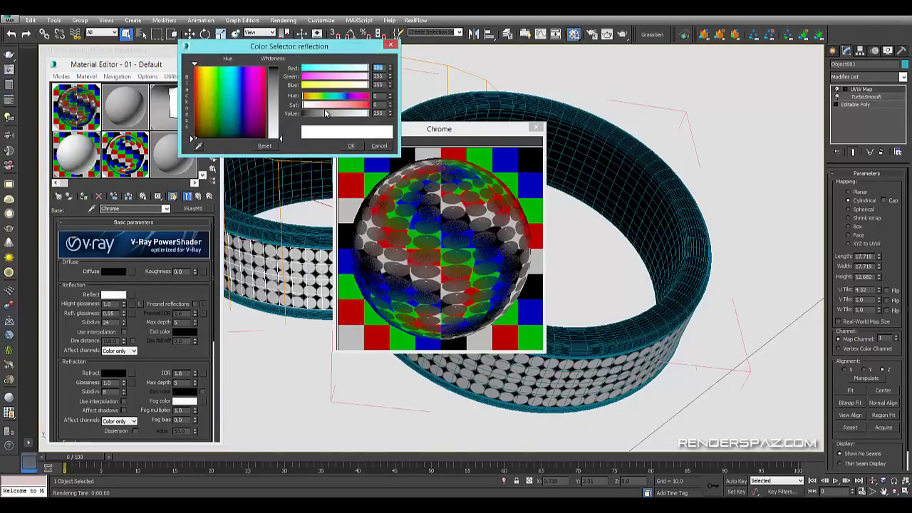
{"action": "left_click", "coordinate": [376, 145]}
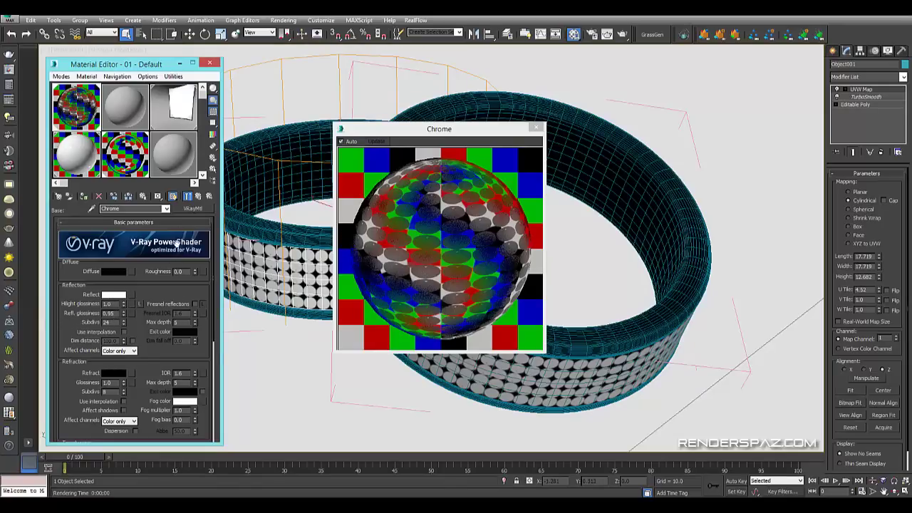
{"action": "left_click", "coordinate": [199, 196]}
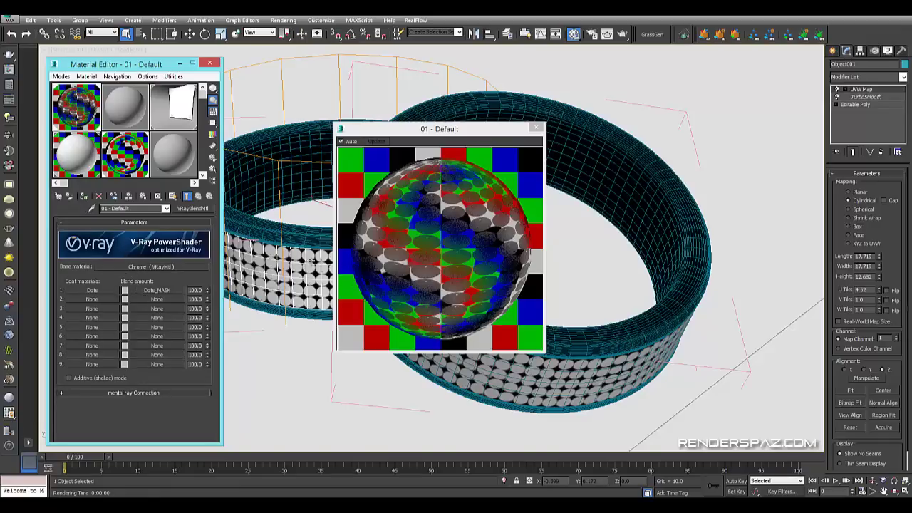
Try a height of 3.259 and a U tile of 9.95 in the dotted band's UVW mapping, and undo the changes
{"action": "left_click", "coordinate": [160, 290]}
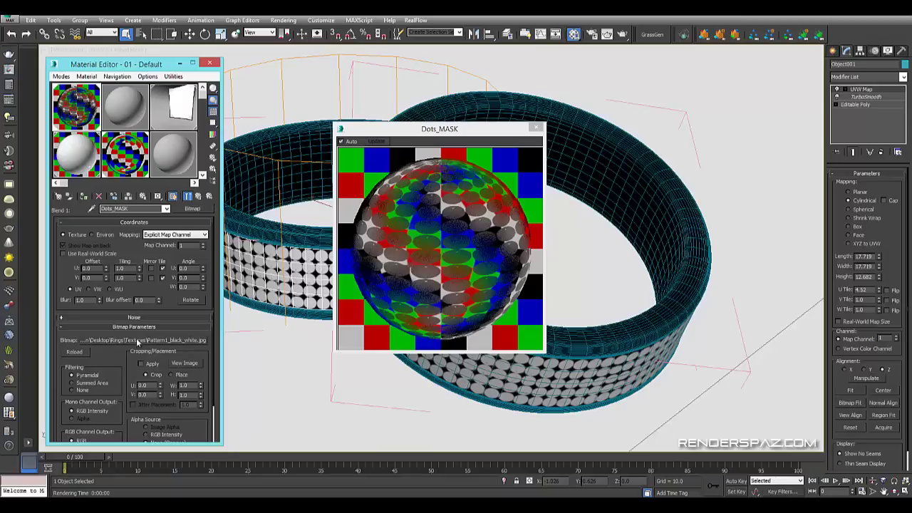
{"action": "left_click", "coordinate": [270, 277]}
{"action": "key", "text": "1"}
{"action": "key", "text": "1"}
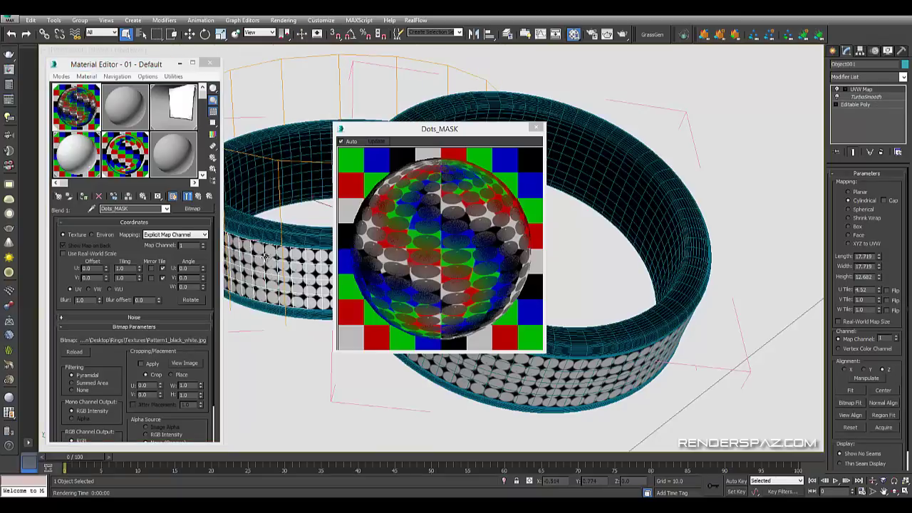
{"action": "left_click", "coordinate": [845, 90]}
{"action": "left_click", "coordinate": [862, 96]}
{"action": "left_click_drag", "start_coordinate": [878, 291], "coordinate": [849, 64]}
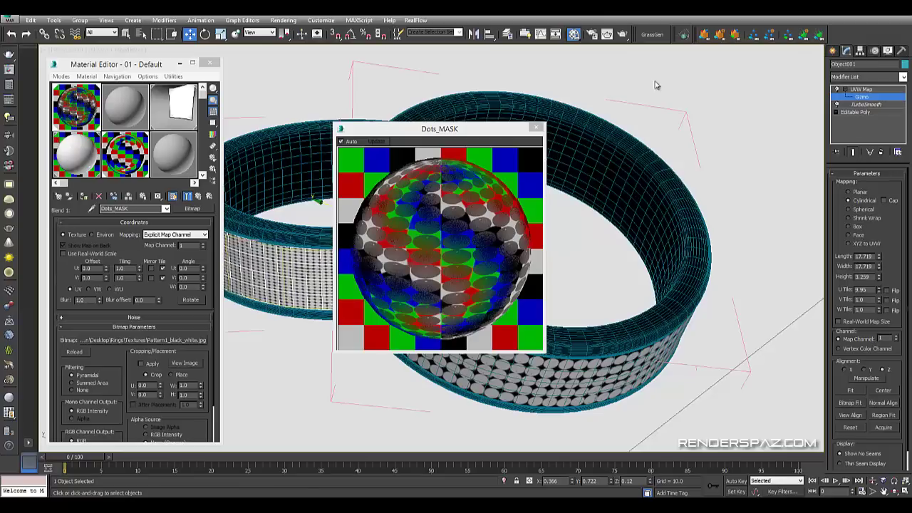
{"action": "key", "text": "ctrl+z"}
{"action": "key", "text": "ctrl+z"}
{"action": "key", "text": "ctrl+z"}
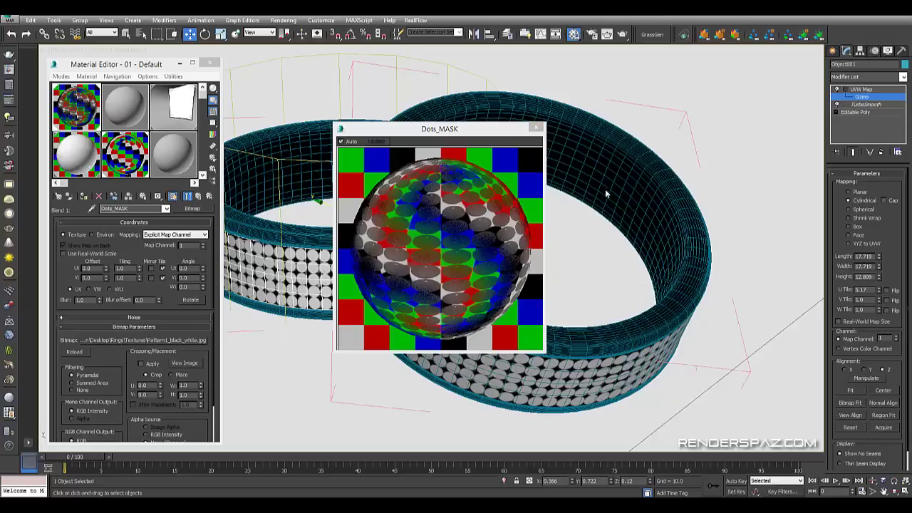
Close the enlarged sample preview, leave the band's mapping gizmo and select the rear ring's body
{"action": "left_click", "coordinate": [537, 129]}
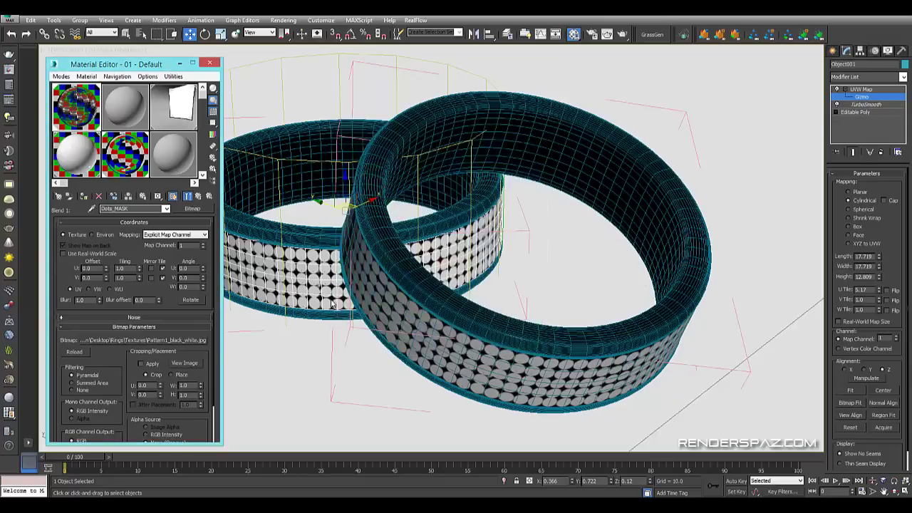
{"action": "left_click", "coordinate": [305, 329]}
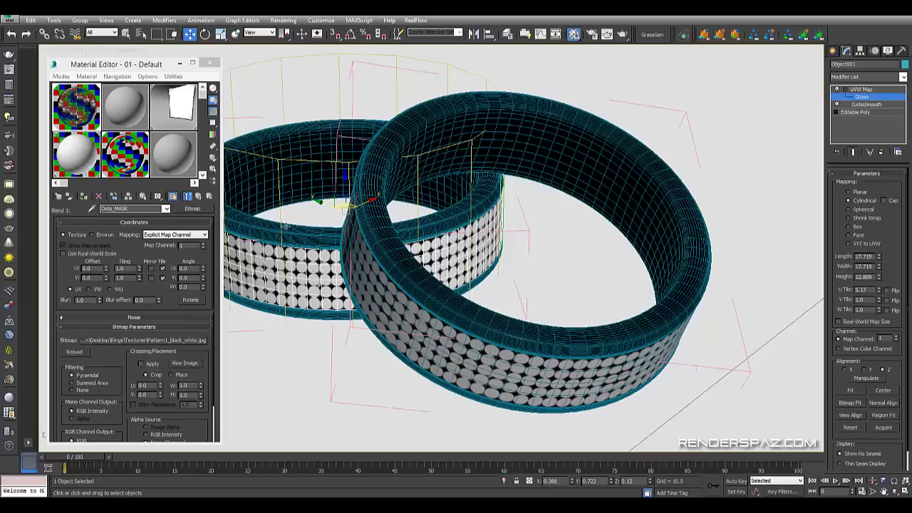
{"action": "left_click", "coordinate": [860, 89]}
{"action": "left_click", "coordinate": [278, 229]}
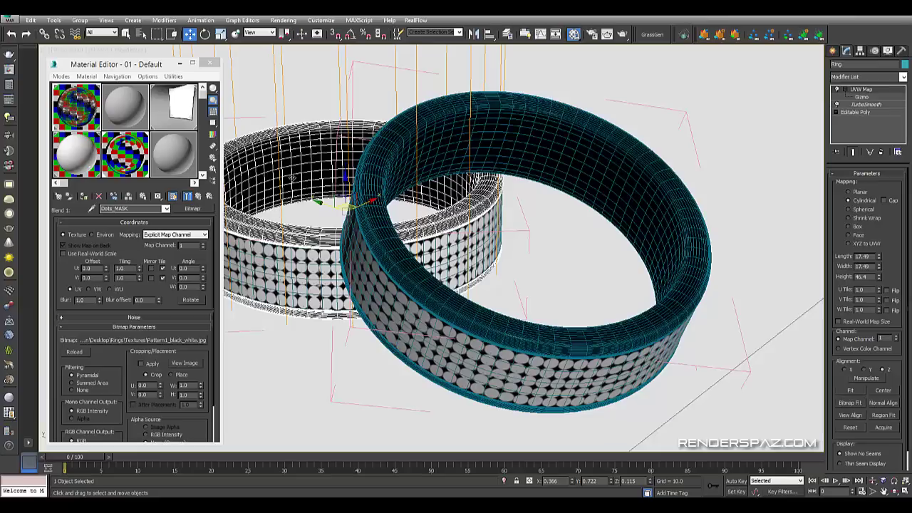
Open the inner_ring material's Map #7 blend map and view its logo1 image in Windows Photo Viewer
{"action": "left_click", "coordinate": [113, 158]}
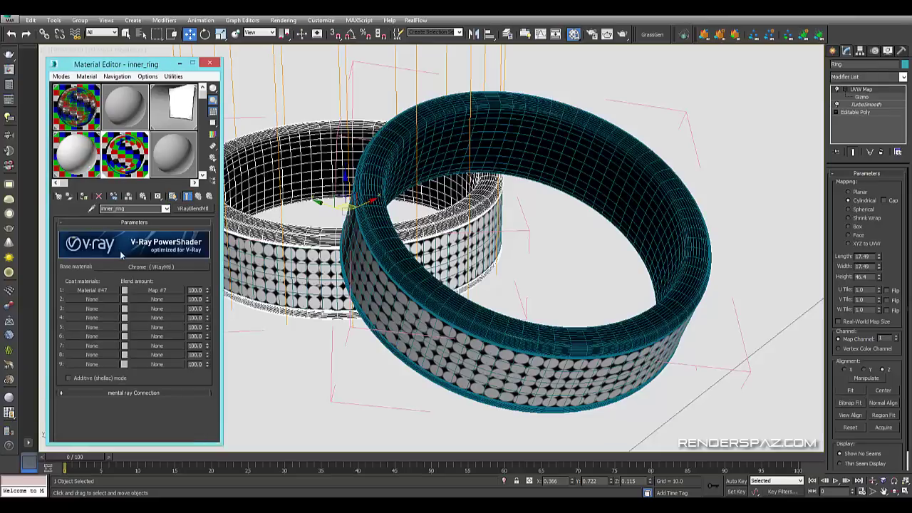
{"action": "left_click", "coordinate": [158, 292]}
{"action": "left_click", "coordinate": [169, 340]}
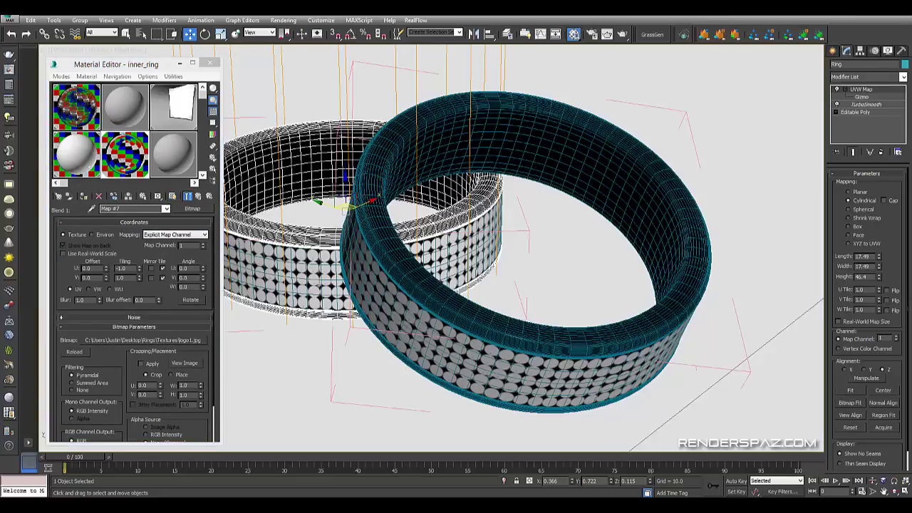
{"action": "left_click_drag", "start_coordinate": [312, 93], "coordinate": [327, 52]}
{"action": "scroll", "coordinate": [376, 232], "scroll_direction": "up", "scroll_amount": 3}
{"action": "scroll", "coordinate": [527, 254], "scroll_direction": "down", "scroll_amount": 2}
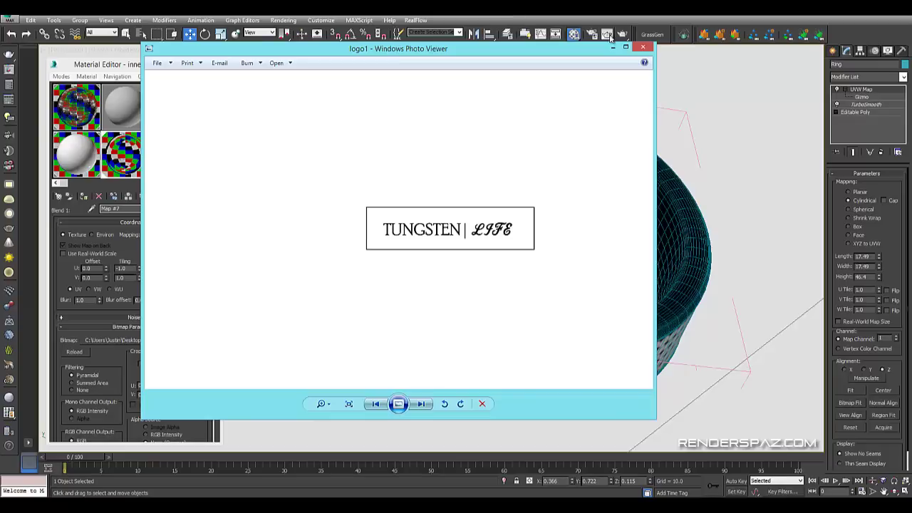
{"action": "left_click", "coordinate": [642, 47]}
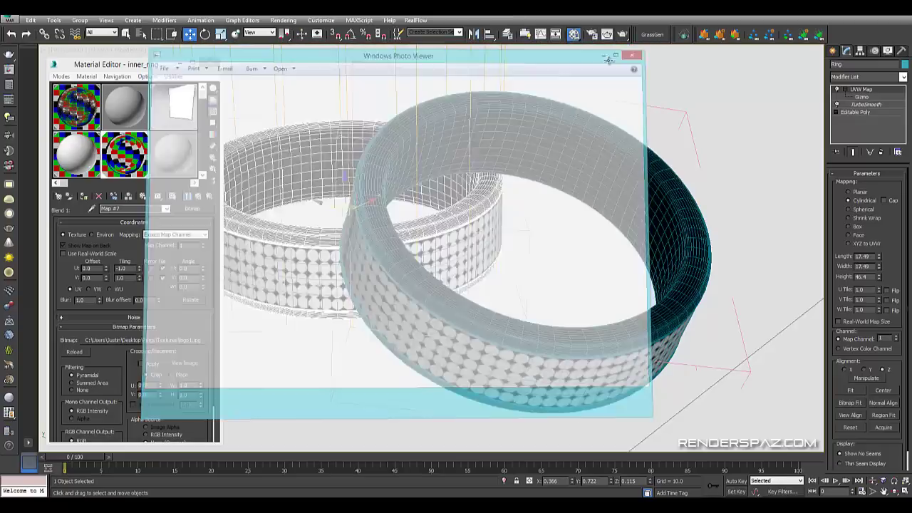
Show the logo1 blend map in the viewport and select the front ring's body
{"action": "left_click", "coordinate": [172, 197]}
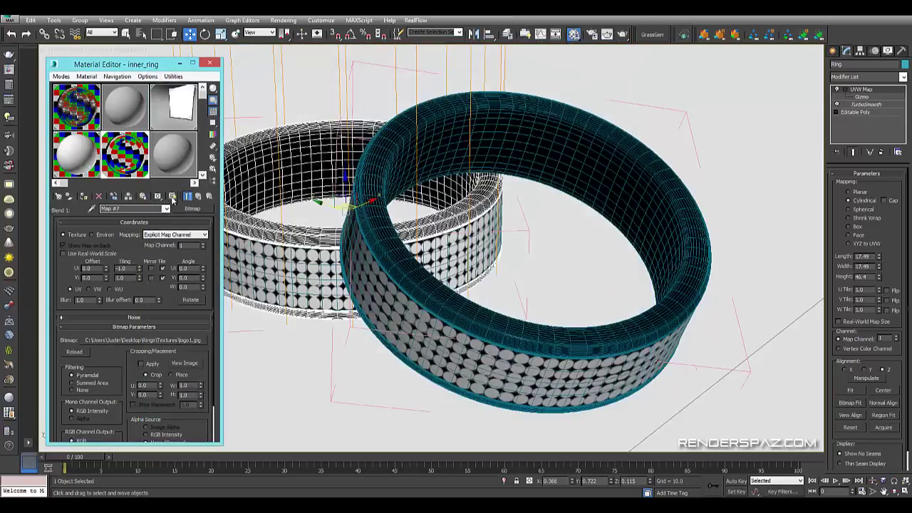
{"action": "left_click", "coordinate": [445, 143]}
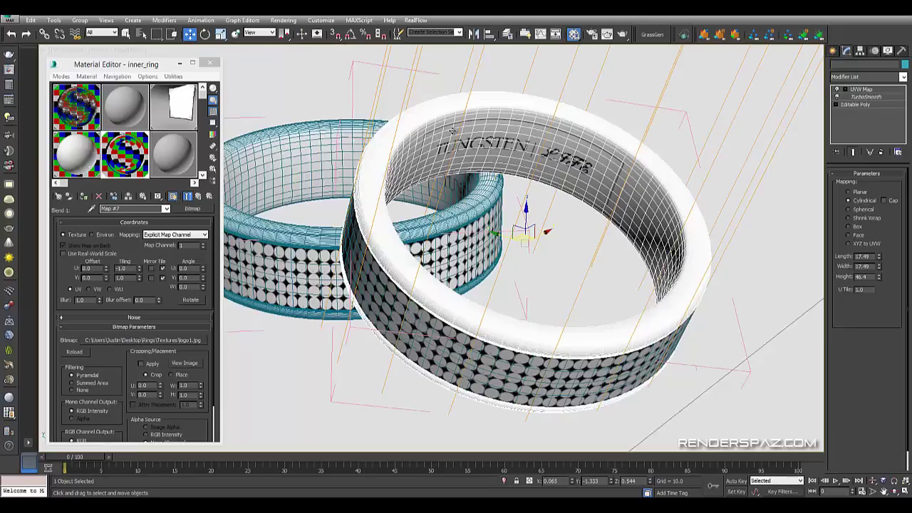
Try a different height and a U tile of 0.6 in the front ring's UVW mapping, and revert both changes
{"action": "left_click", "coordinate": [839, 89]}
{"action": "left_click", "coordinate": [861, 97]}
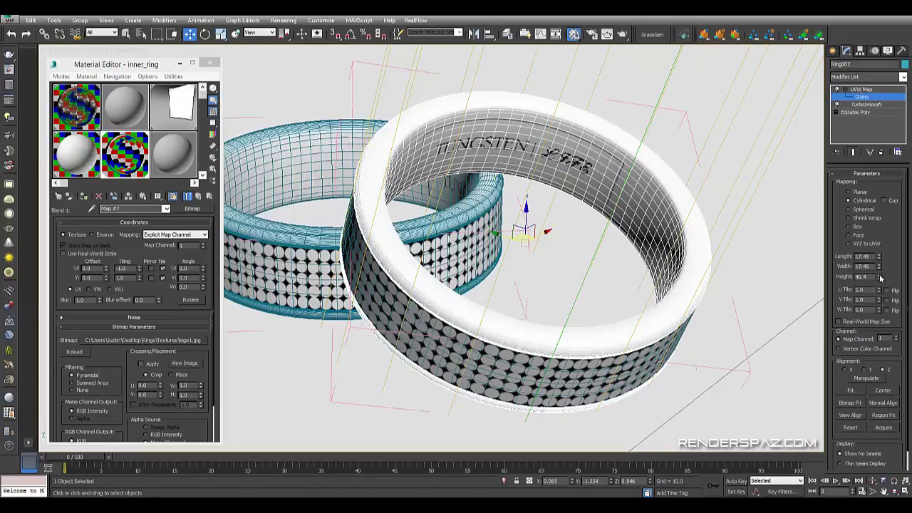
{"action": "left_click_drag", "start_coordinate": [881, 280], "coordinate": [881, 289]}
{"action": "key", "text": "ctrl+z"}
{"action": "left_click_drag", "start_coordinate": [880, 290], "coordinate": [880, 302]}
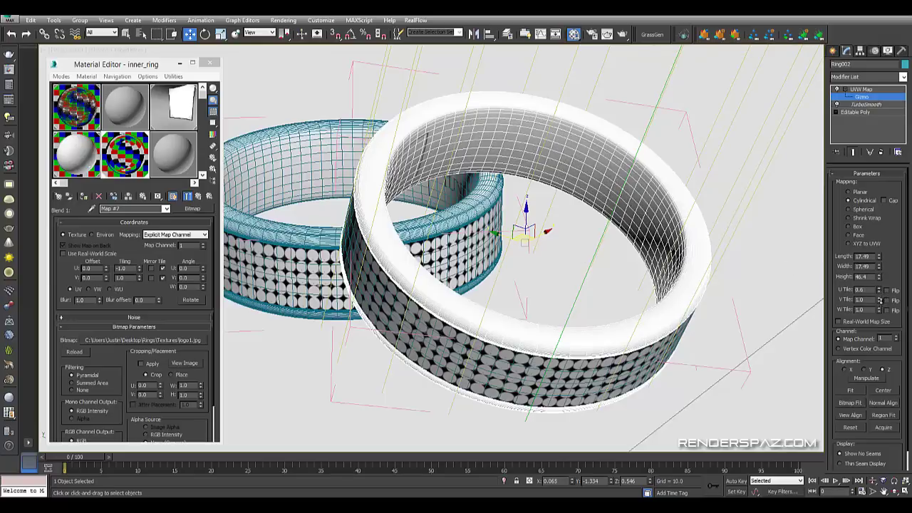
{"action": "right_click", "coordinate": [880, 302]}
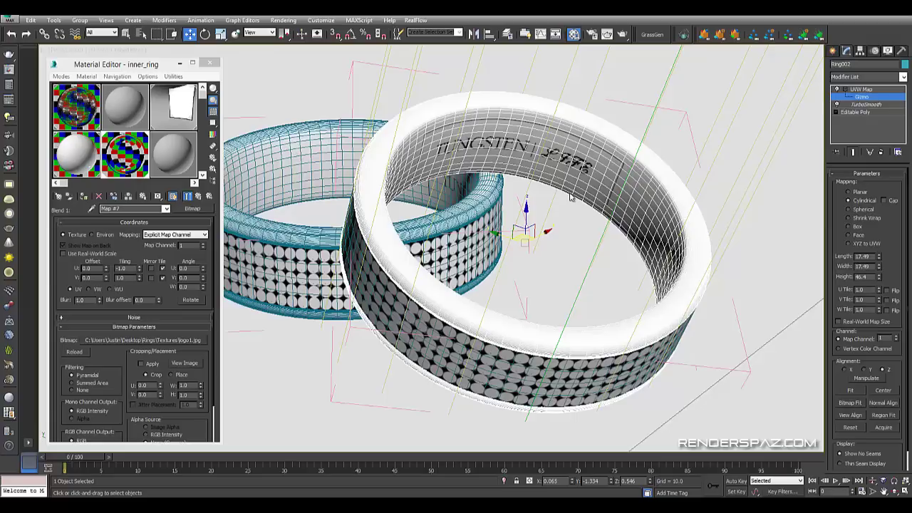
Set the reference coordinate system to Local for the front ring's UVW mapping gizmo
{"action": "left_click", "coordinate": [260, 33]}
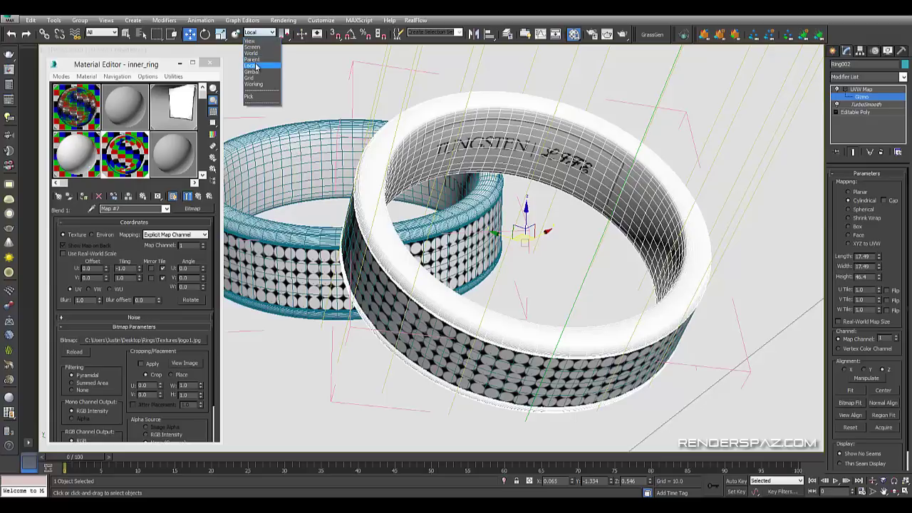
{"action": "left_click", "coordinate": [258, 69]}
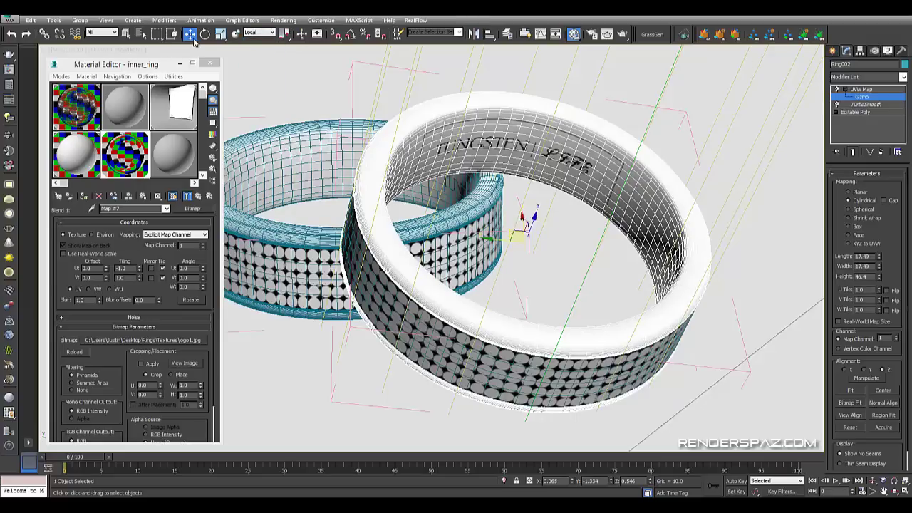
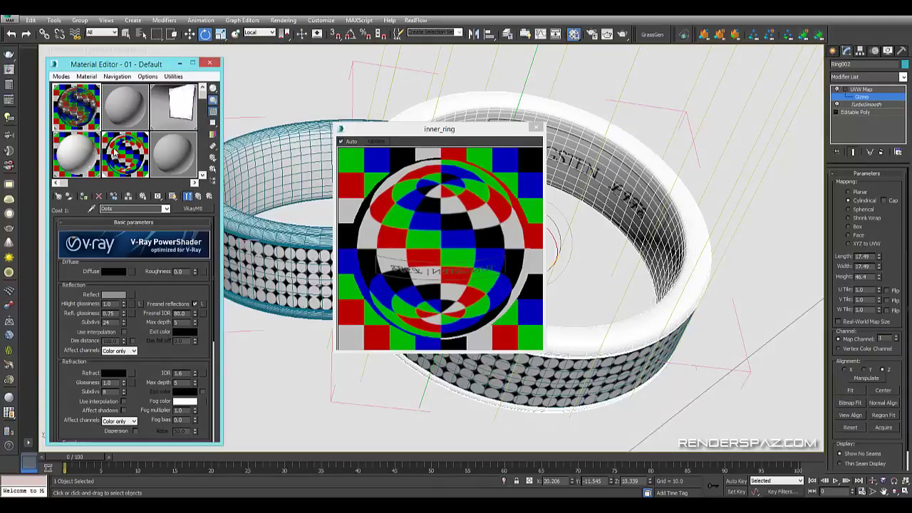
Set the reflection glossiness of inner_ring's coat material Material #47 to 0.75 and close the enlarged material preview
{"action": "left_click", "coordinate": [94, 291]}
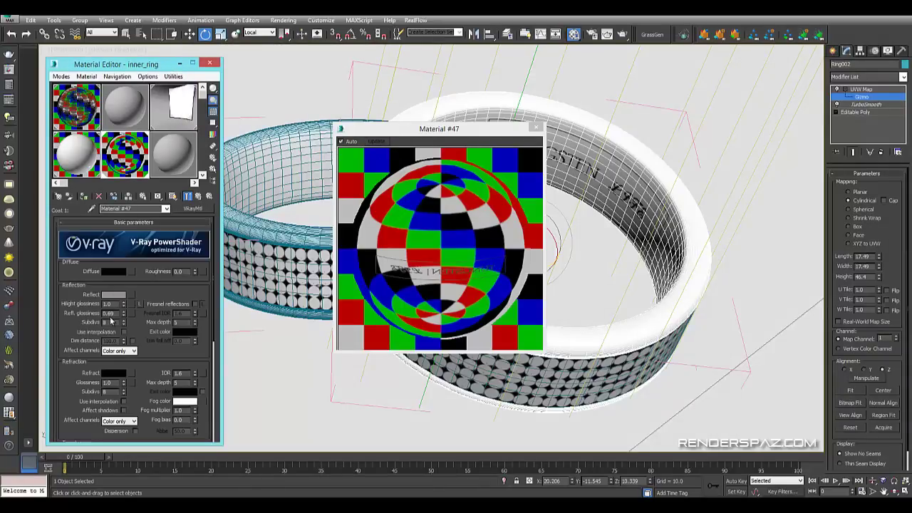
{"action": "type", "text": "0.75"}
{"action": "key", "text": "Return"}
{"action": "left_click", "coordinate": [73, 317]}
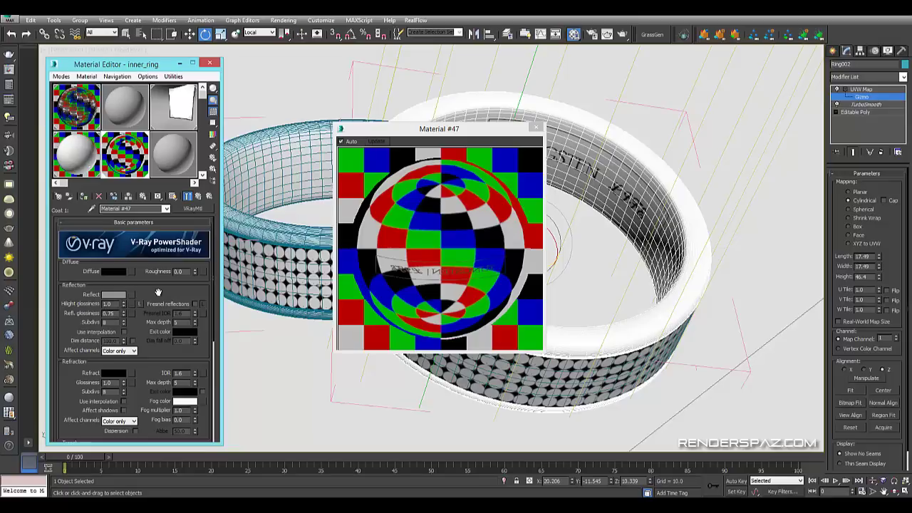
{"action": "scroll", "coordinate": [159, 295], "scroll_direction": "down", "scroll_amount": 3}
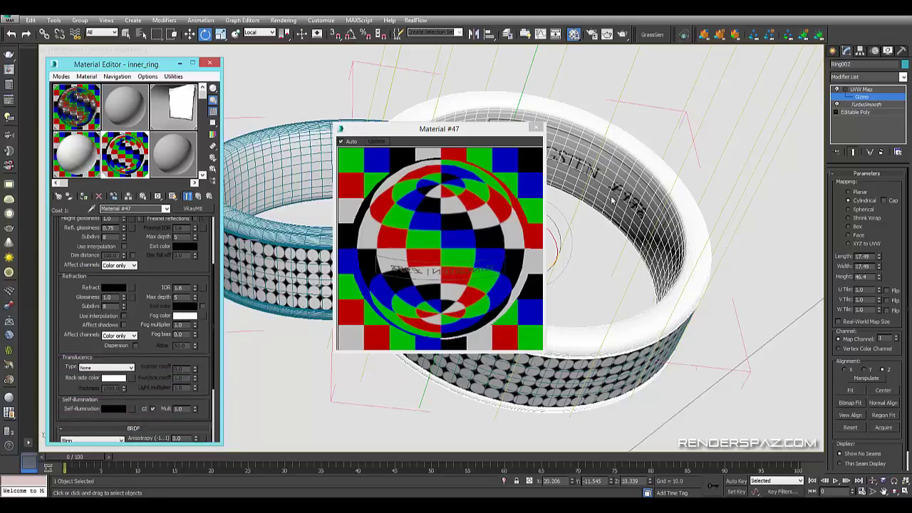
{"action": "left_click", "coordinate": [537, 129]}
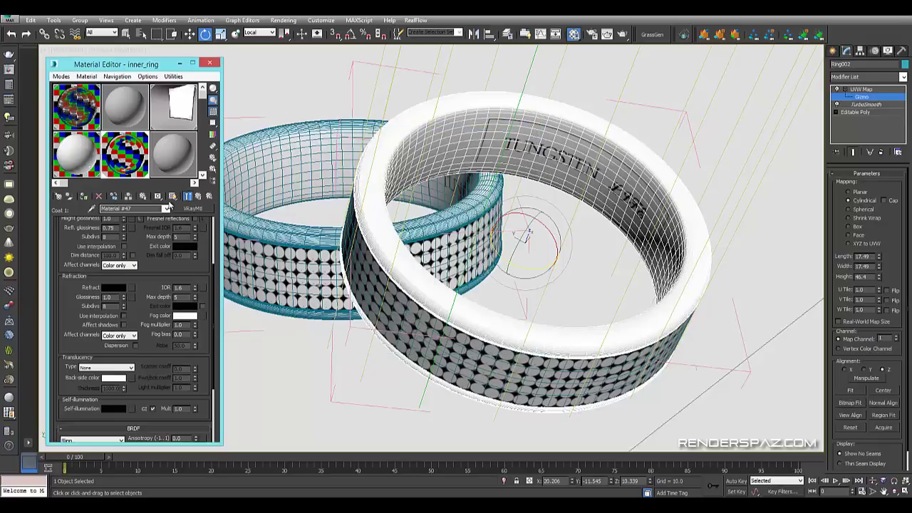
Return to the inner_ring blend material and show the Output settings of its Map #7 blend map
{"action": "left_click", "coordinate": [198, 196]}
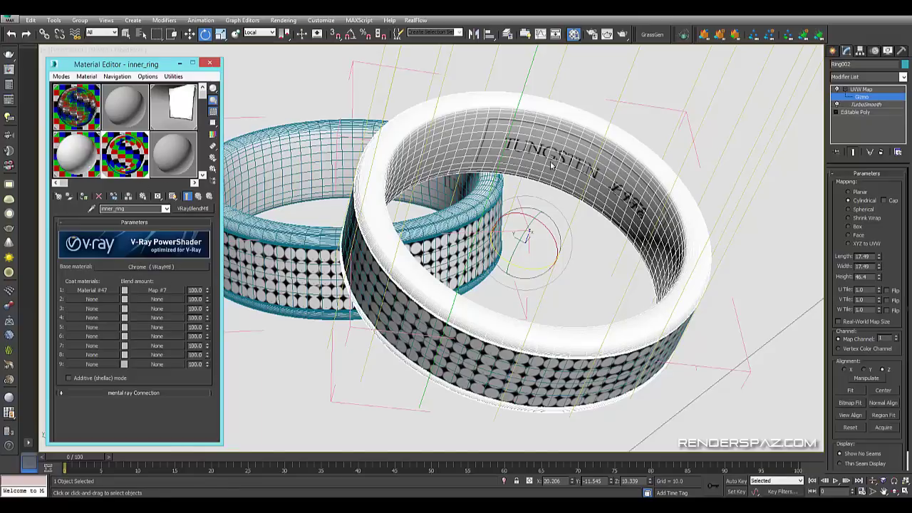
{"action": "left_click", "coordinate": [163, 291]}
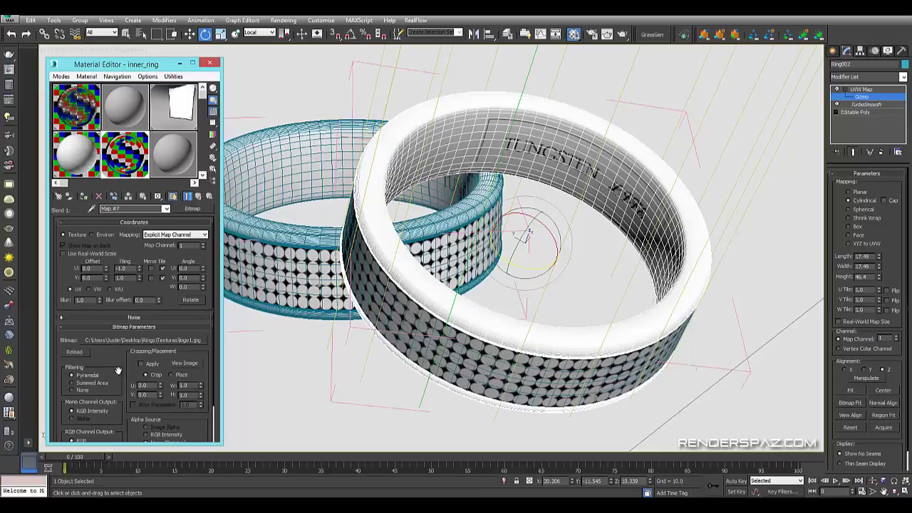
{"action": "scroll", "coordinate": [101, 422], "scroll_direction": "down", "scroll_amount": 2}
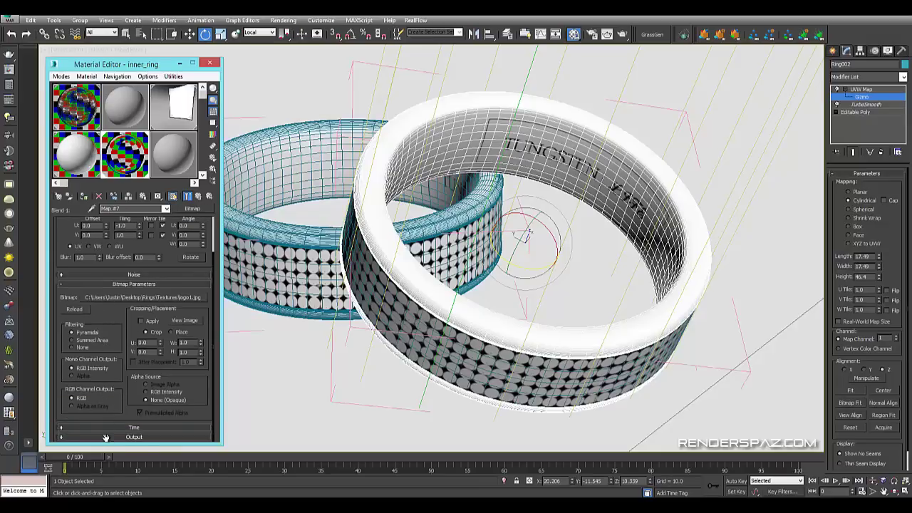
{"action": "left_click", "coordinate": [107, 437]}
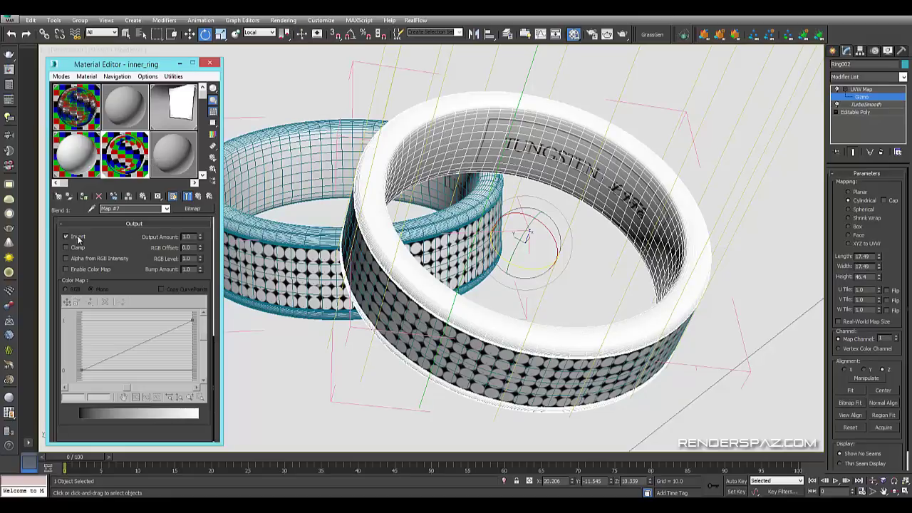
Compare an enlarged preview of Map #7 with Invert off and on, leave Invert enabled, and close the Material Editor
{"action": "double_click", "coordinate": [128, 153]}
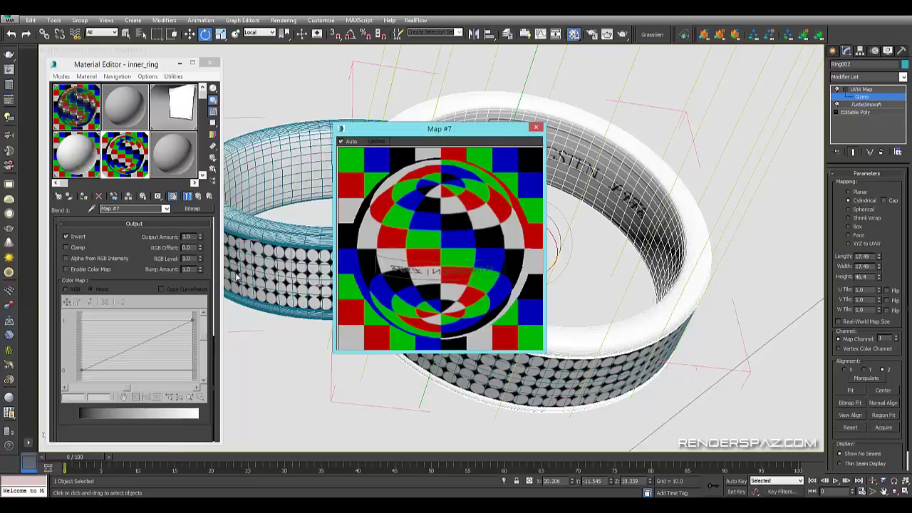
{"action": "left_click", "coordinate": [66, 237]}
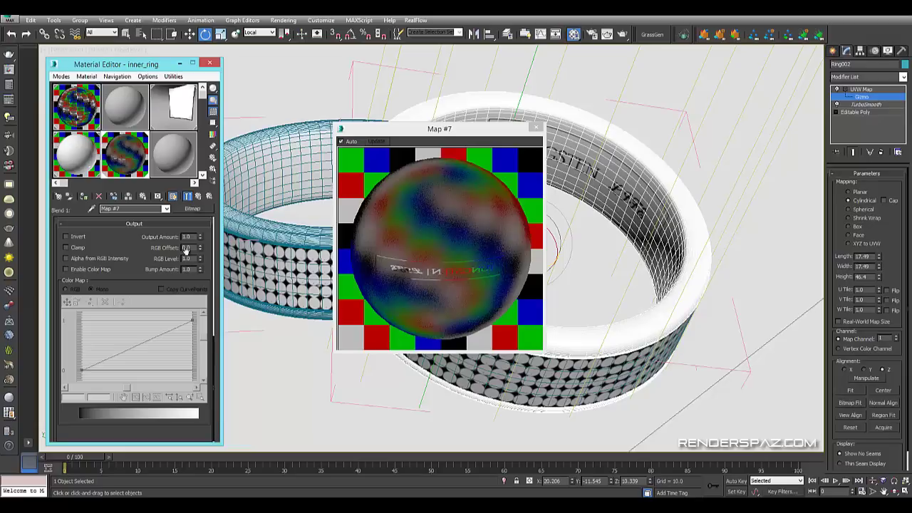
{"action": "left_click", "coordinate": [79, 238]}
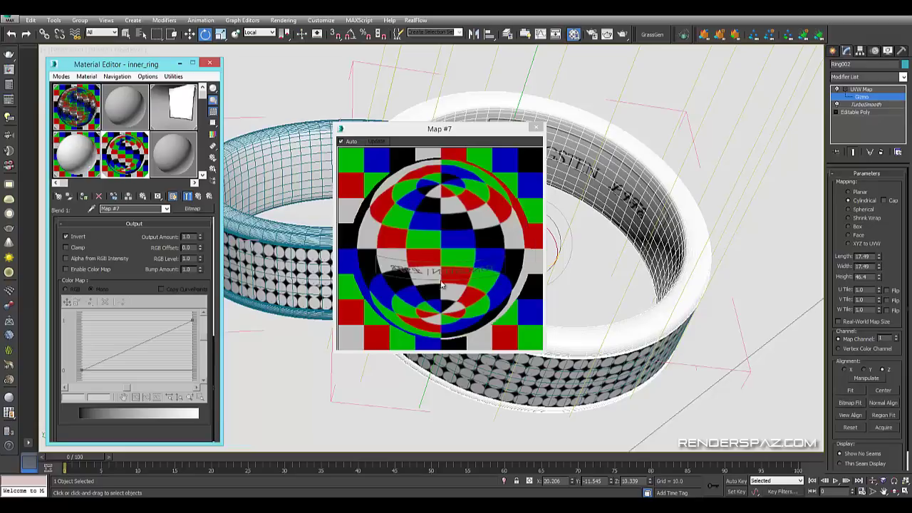
{"action": "left_click", "coordinate": [536, 128]}
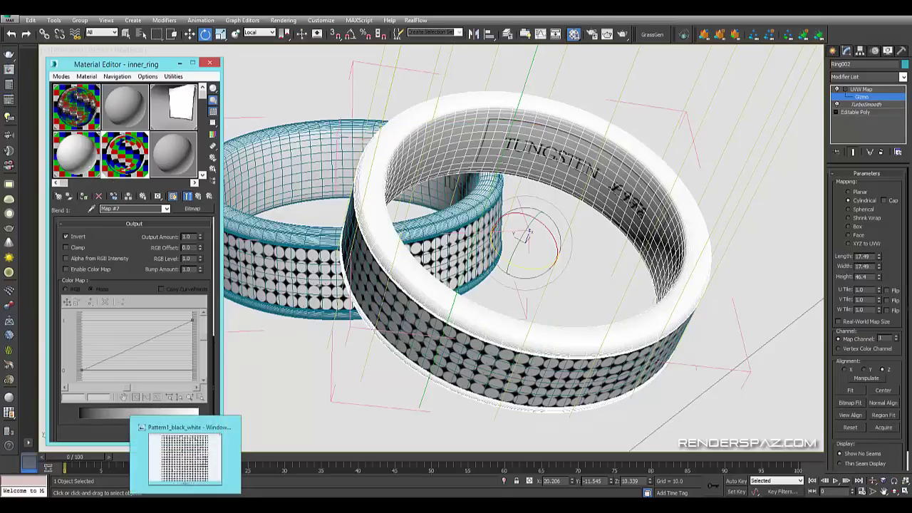
{"action": "left_click", "coordinate": [461, 250]}
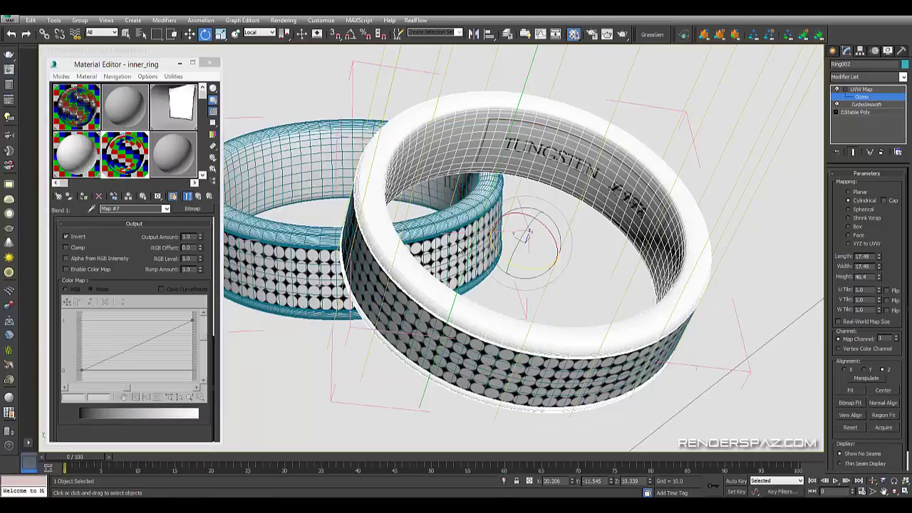
{"action": "left_click", "coordinate": [208, 63]}
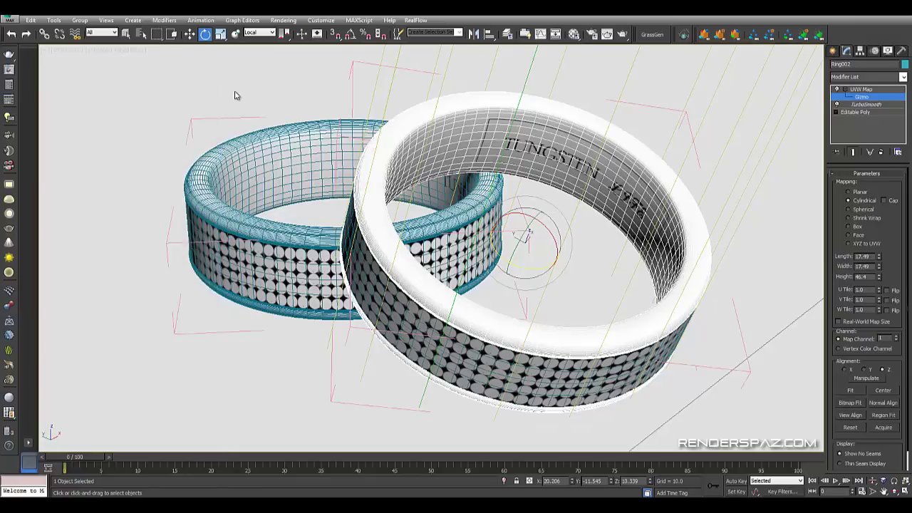
Leave the front ring's UVW mapping gizmo and select the V-Ray dome light beside the rings with the Move tool
{"action": "scroll", "coordinate": [264, 116], "scroll_direction": "down", "scroll_amount": 2}
{"action": "scroll", "coordinate": [382, 177], "scroll_direction": "down", "scroll_amount": 5}
{"action": "middle_click_drag", "start_coordinate": [382, 176], "coordinate": [511, 119], "text": "alt"}
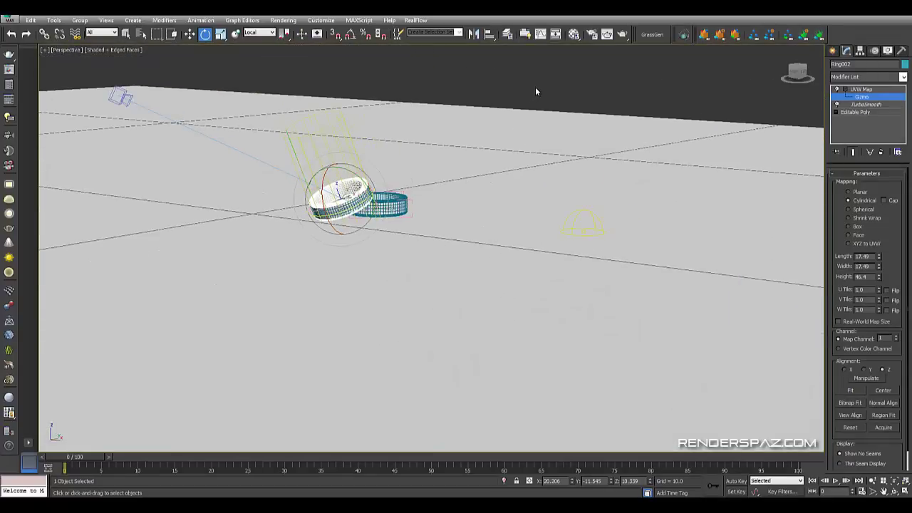
{"action": "left_click", "coordinate": [856, 97]}
{"action": "left_click", "coordinate": [733, 110]}
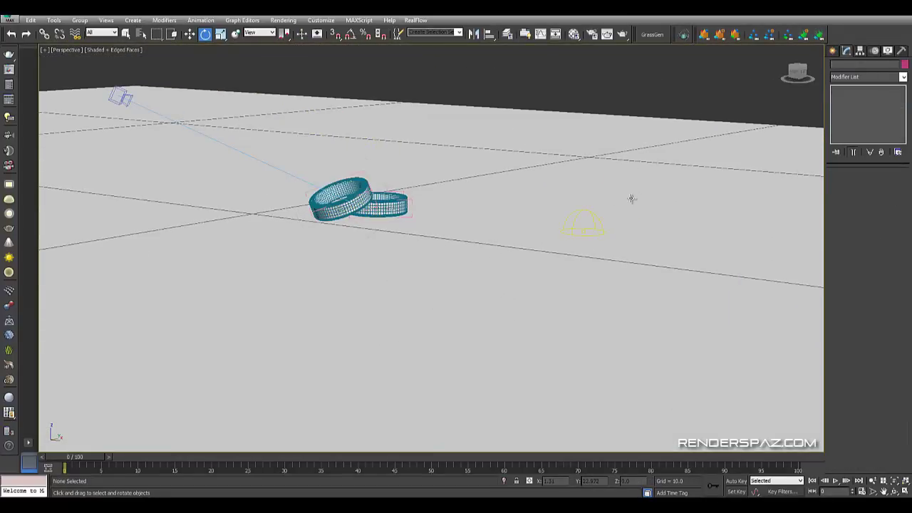
{"action": "left_click", "coordinate": [584, 235]}
{"action": "left_click", "coordinate": [189, 34]}
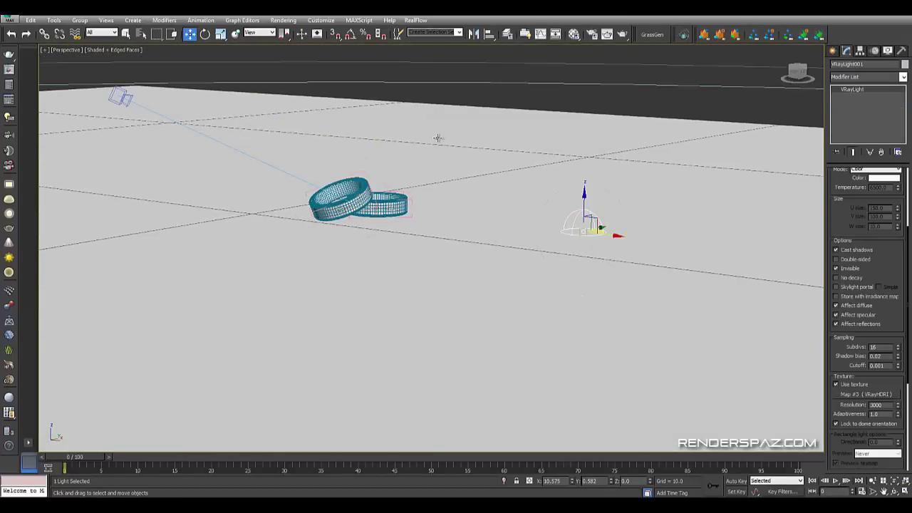
{"action": "middle_click_drag", "start_coordinate": [587, 264], "coordinate": [576, 220], "text": "alt"}
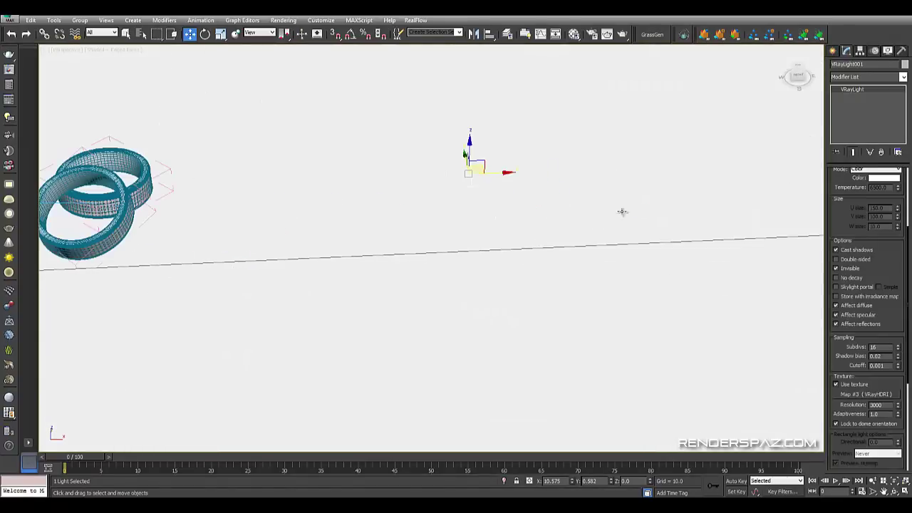
Examine the dome light's general, intensity, visibility, sampling and texture settings, keeping the Invisible option enabled
{"action": "scroll", "coordinate": [860, 254], "scroll_direction": "down", "scroll_amount": 2}
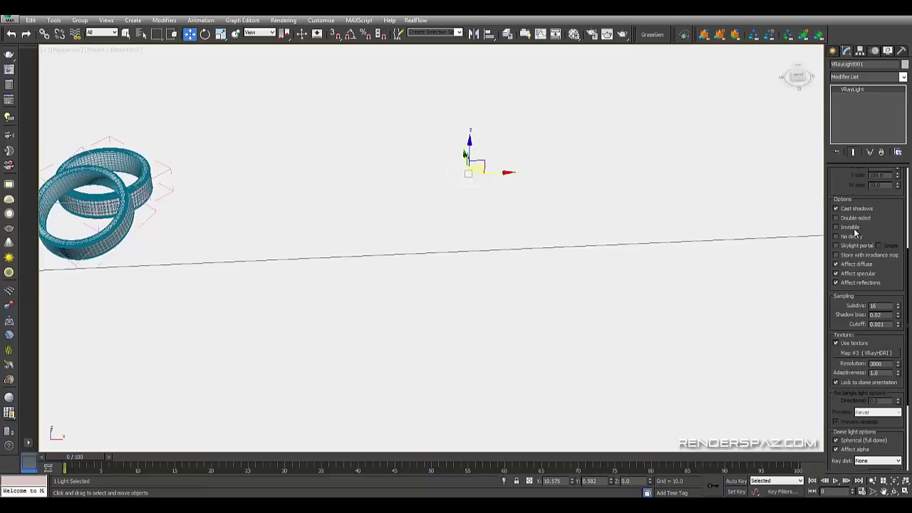
{"action": "scroll", "coordinate": [861, 239], "scroll_direction": "up", "scroll_amount": 2}
{"action": "scroll", "coordinate": [861, 239], "scroll_direction": "up", "scroll_amount": 5}
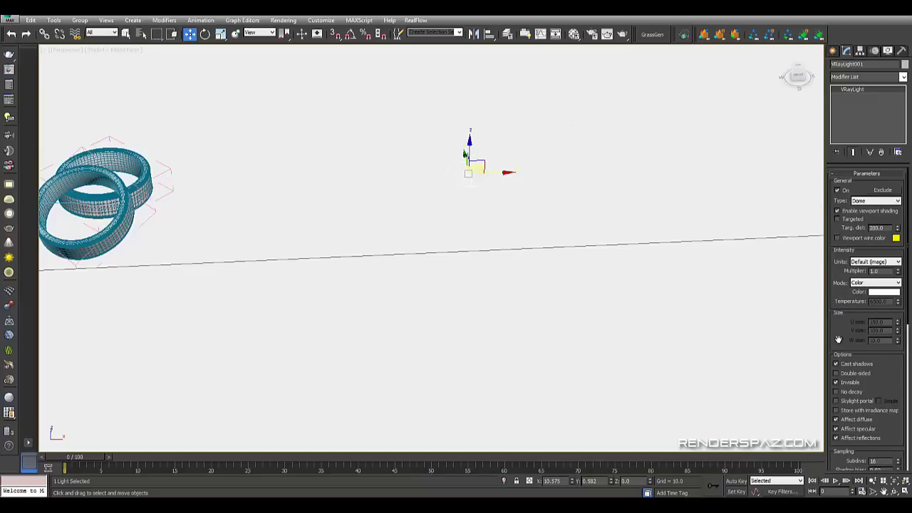
{"action": "scroll", "coordinate": [844, 326], "scroll_direction": "down", "scroll_amount": 2}
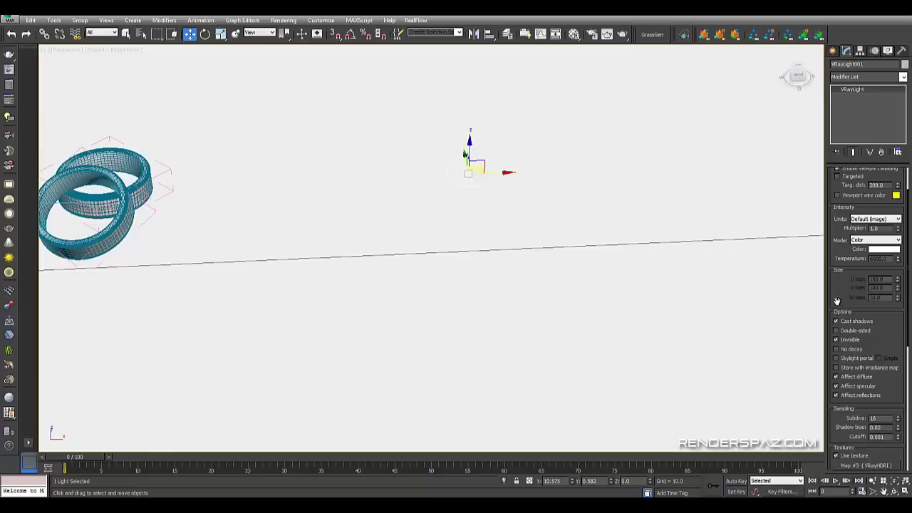
{"action": "scroll", "coordinate": [847, 320], "scroll_direction": "down", "scroll_amount": 4}
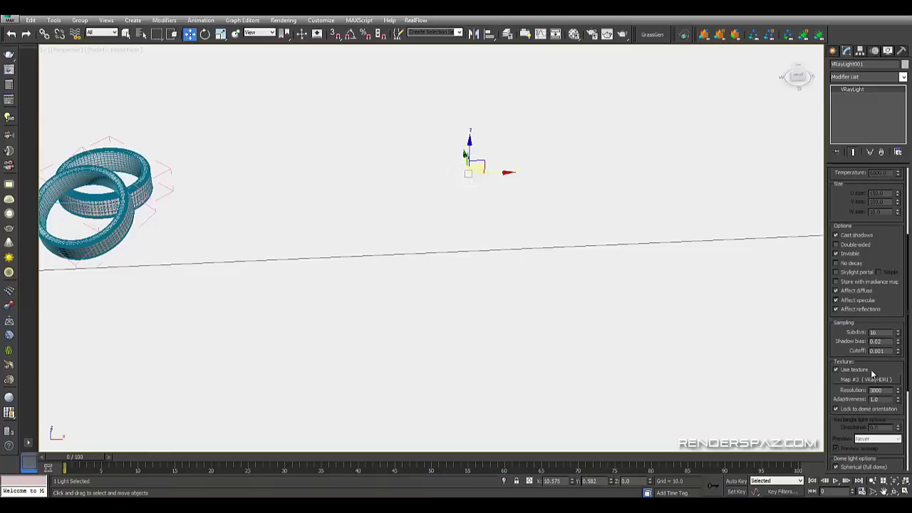
Open the Material Editor and show the settings of Map #3, the VRayHDRI map used by the dome light
{"action": "left_click", "coordinate": [449, 132]}
{"action": "key", "text": "m"}
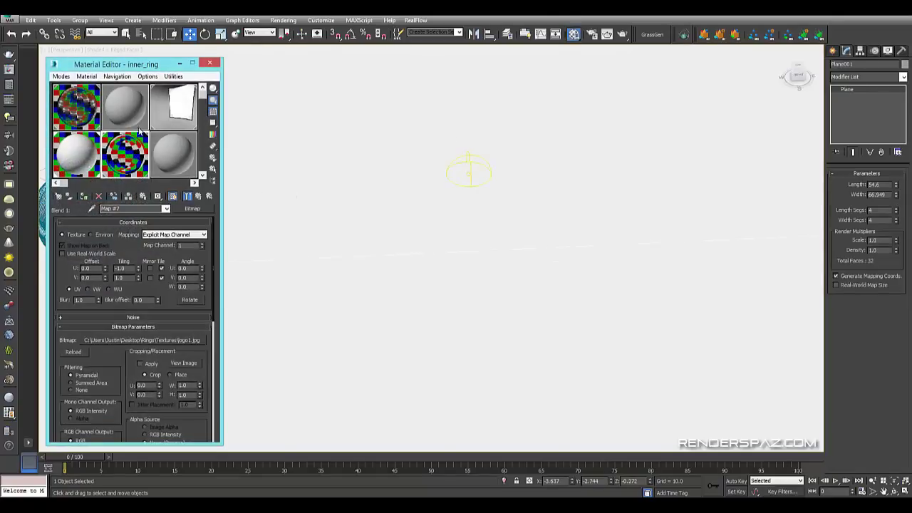
{"action": "left_click", "coordinate": [177, 111]}
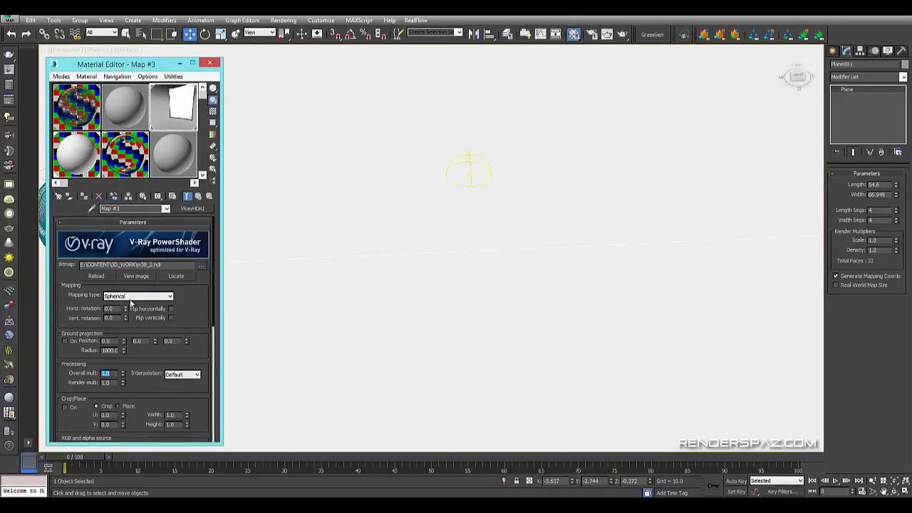
{"action": "left_click", "coordinate": [118, 105]}
{"action": "left_click", "coordinate": [171, 107]}
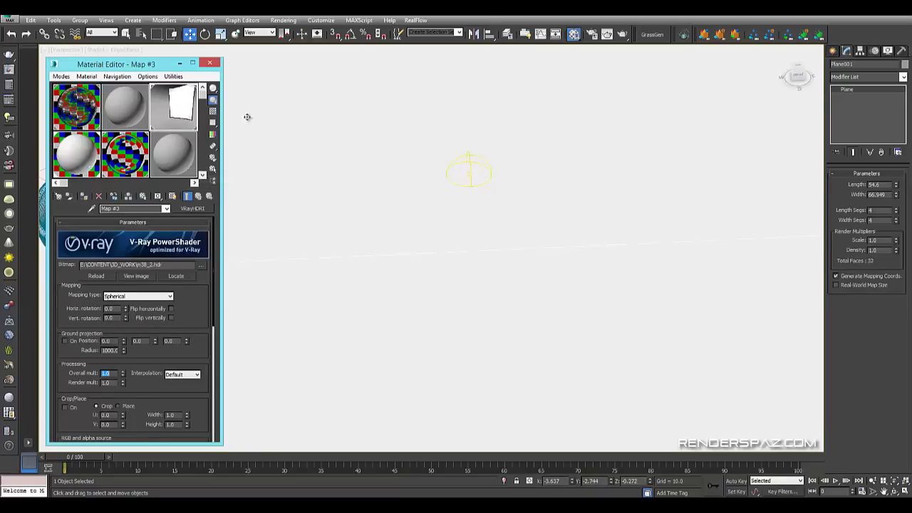
Select the dome light again and try to assign Map #3 to its texture slot with the Instance method
{"action": "left_click", "coordinate": [471, 176]}
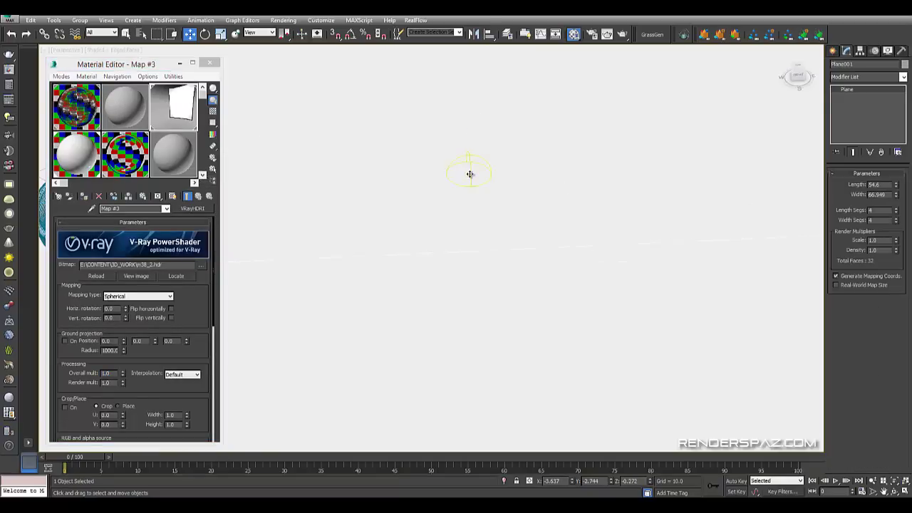
{"action": "left_click", "coordinate": [470, 175]}
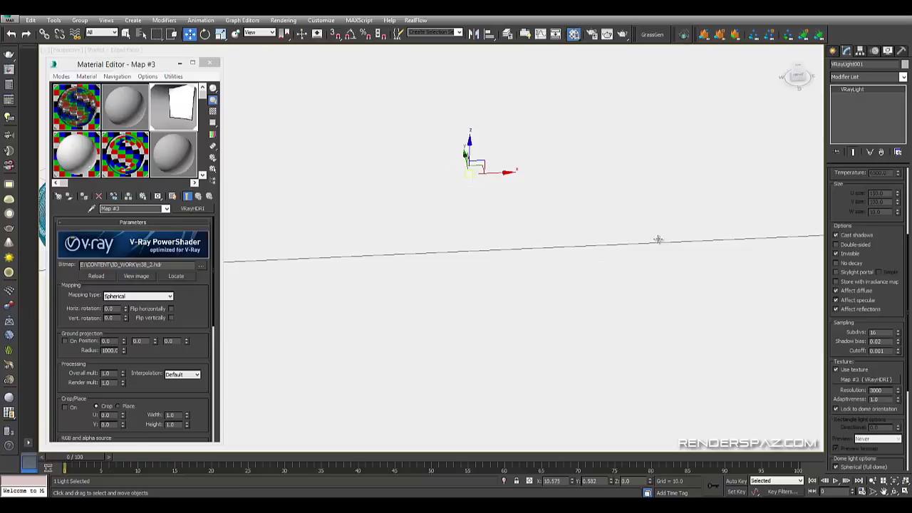
{"action": "left_click_drag", "start_coordinate": [171, 95], "coordinate": [852, 381]}
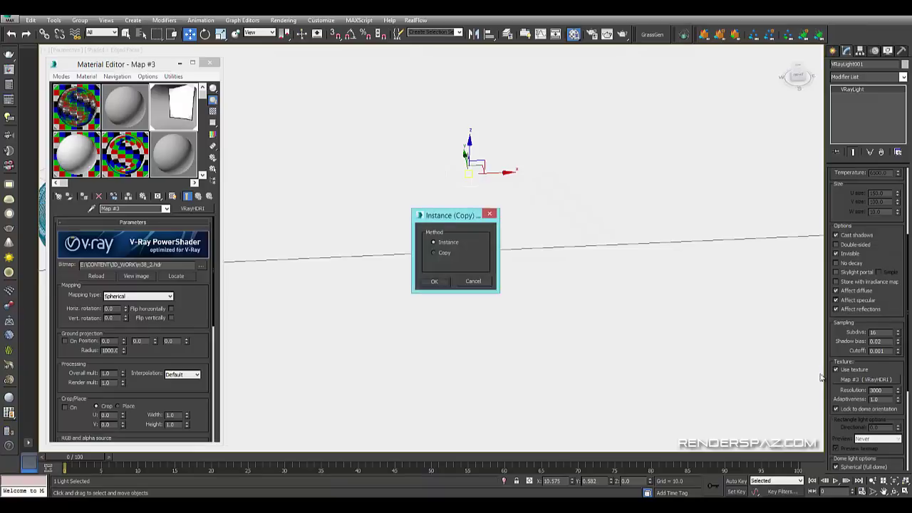
{"action": "left_click", "coordinate": [473, 280]}
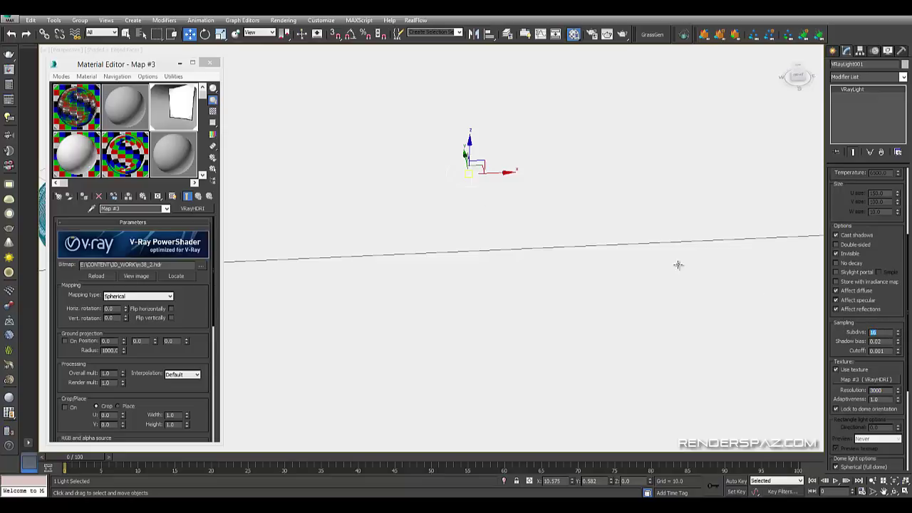
Close the Material Editor and open Render Setup at its common parameters
{"action": "left_click", "coordinate": [209, 62]}
{"action": "middle_click_drag", "start_coordinate": [297, 144], "coordinate": [531, 207]}
{"action": "scroll", "coordinate": [483, 206], "scroll_direction": "down", "scroll_amount": 3}
{"action": "scroll", "coordinate": [483, 206], "scroll_direction": "up", "scroll_amount": 10}
{"action": "left_click", "coordinate": [283, 19]}
{"action": "left_click", "coordinate": [293, 44]}
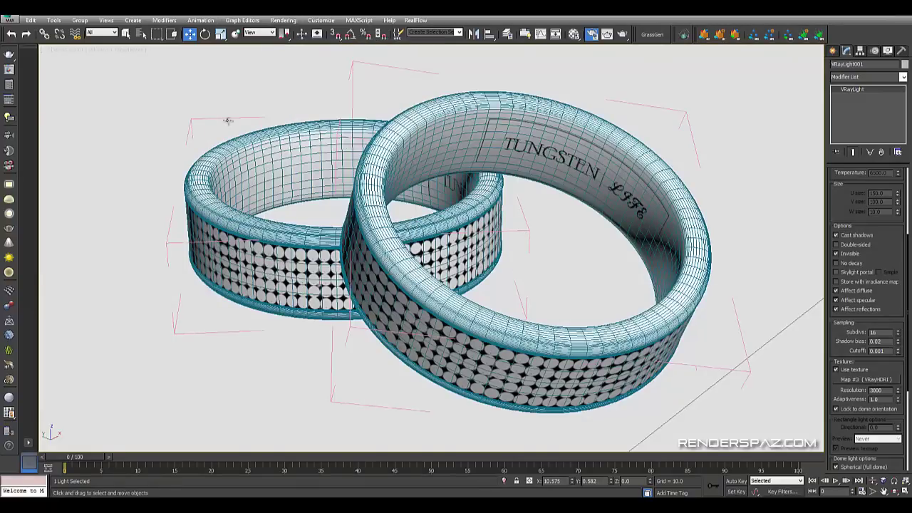
{"action": "left_click", "coordinate": [326, 62]}
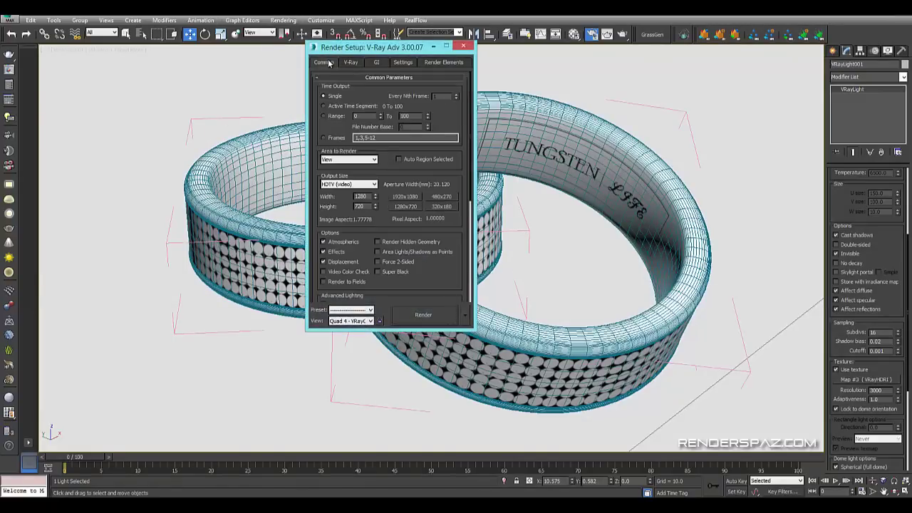
Review the V-Ray render settings, collapsing the adaptive sampler and Global DMC sections and leaving only Image sampler (Antialiasing) expanded
{"action": "left_click", "coordinate": [353, 62]}
{"action": "left_click", "coordinate": [371, 98]}
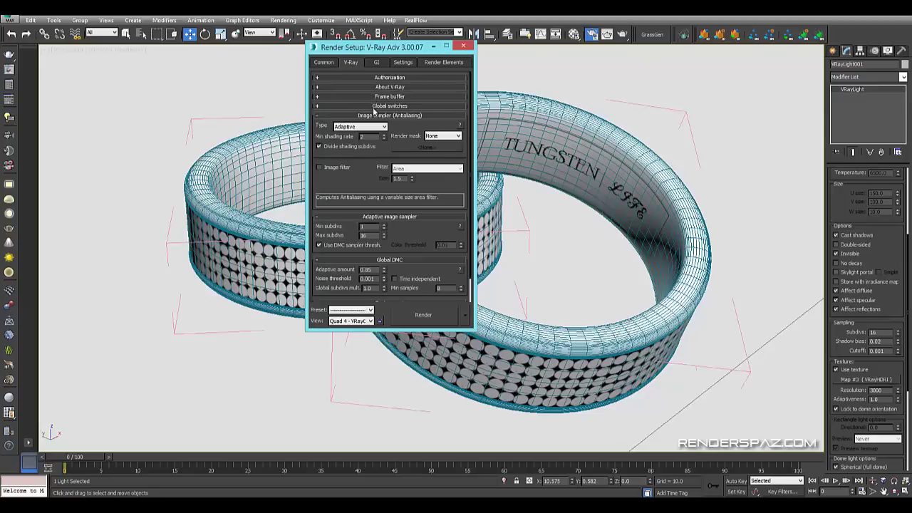
{"action": "left_click", "coordinate": [371, 116]}
{"action": "left_click", "coordinate": [378, 125]}
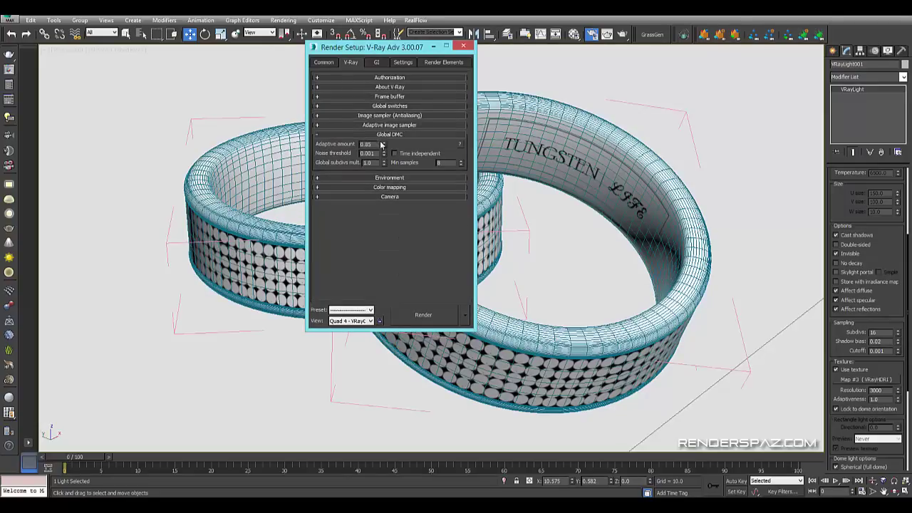
{"action": "left_click", "coordinate": [382, 135]}
{"action": "left_click", "coordinate": [384, 107]}
{"action": "left_click", "coordinate": [382, 106]}
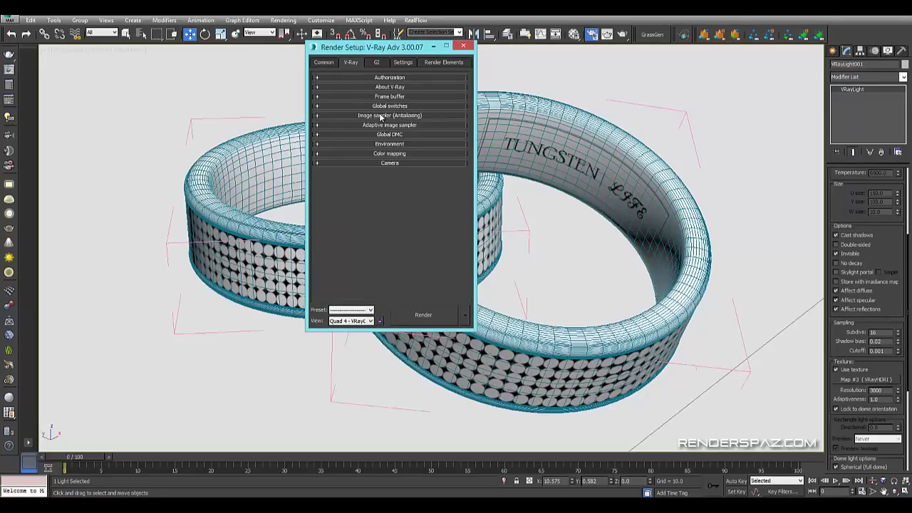
{"action": "left_click", "coordinate": [383, 116]}
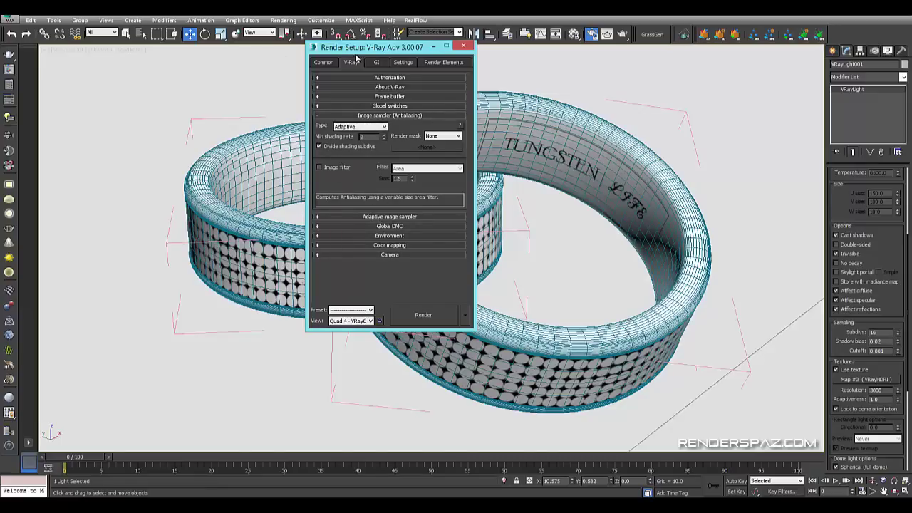
Expand the Adaptive image sampler and Global DMC sections to review their settings
{"action": "left_click", "coordinate": [379, 218]}
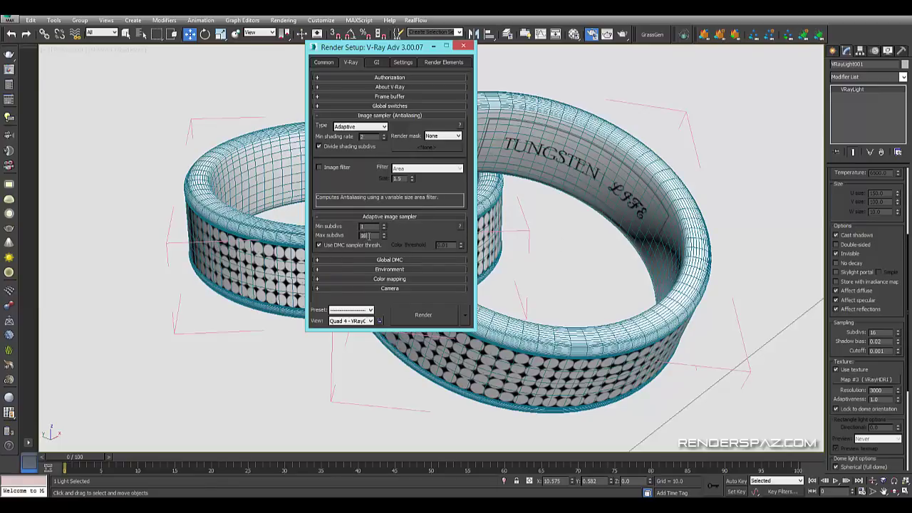
{"action": "left_click", "coordinate": [380, 261]}
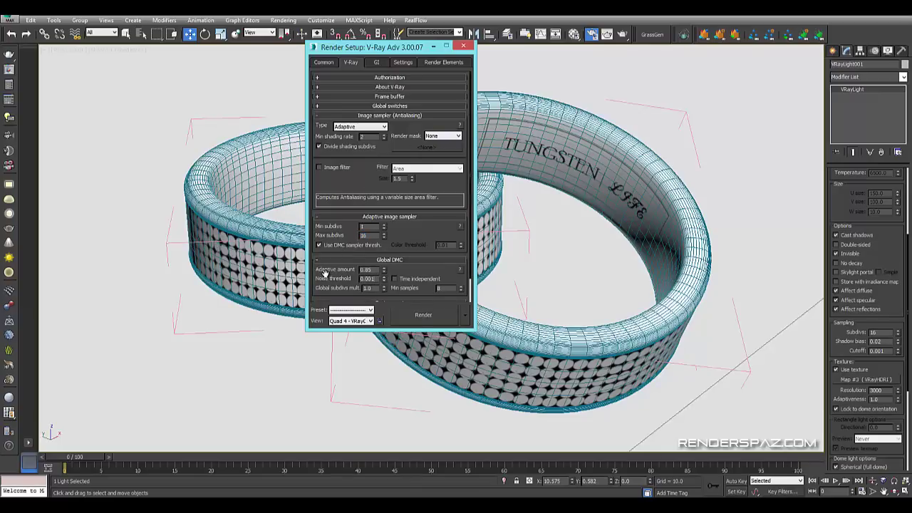
Show the global illumination settings and switch the Global illumination section to Expert mode
{"action": "left_click", "coordinate": [378, 64]}
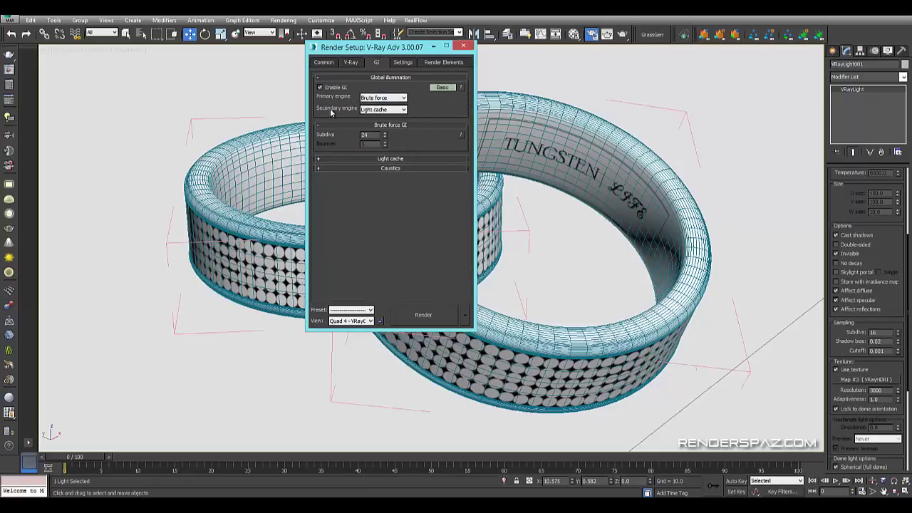
{"action": "left_click", "coordinate": [376, 111]}
{"action": "left_click", "coordinate": [377, 112]}
{"action": "left_click", "coordinate": [375, 112]}
{"action": "left_click", "coordinate": [371, 137]}
{"action": "left_click", "coordinate": [442, 87]}
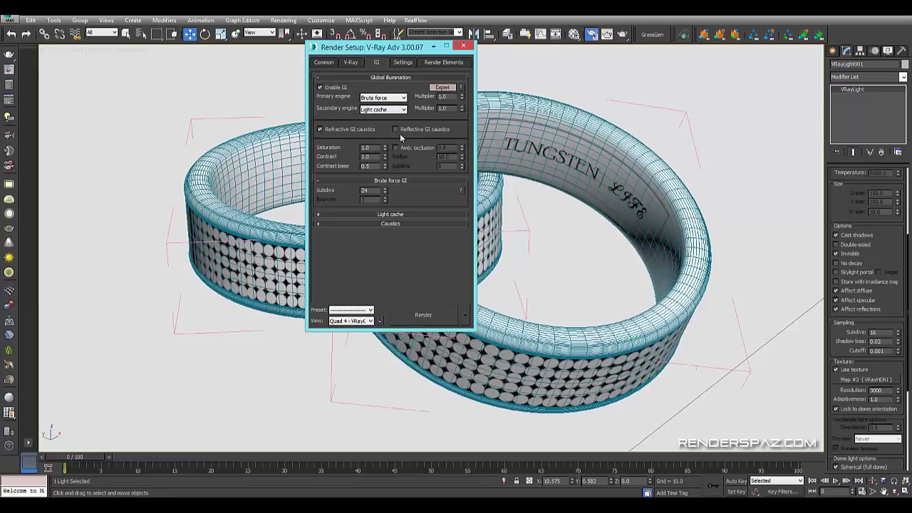
Expand the Light cache section, switch it to Expert mode and review its options
{"action": "left_click", "coordinate": [381, 110]}
{"action": "left_click", "coordinate": [371, 137]}
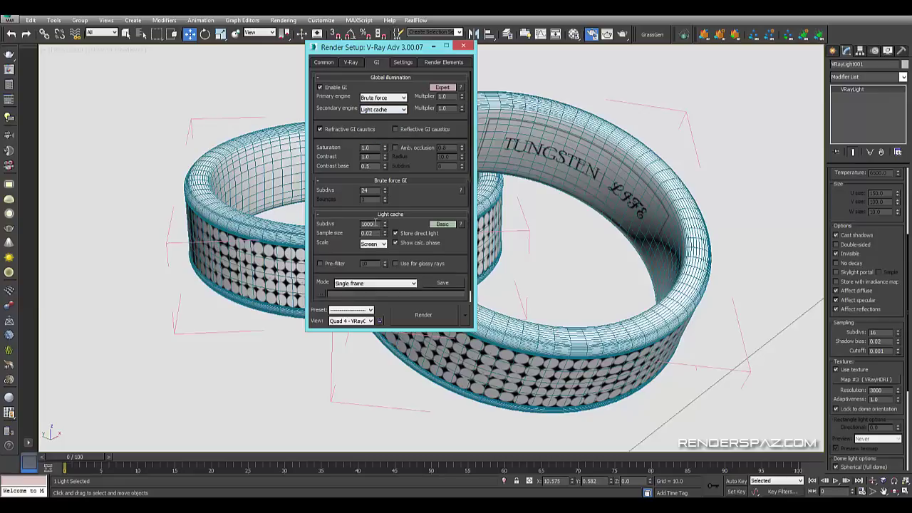
{"action": "left_click", "coordinate": [441, 224]}
{"action": "scroll", "coordinate": [427, 270], "scroll_direction": "down", "scroll_amount": 1}
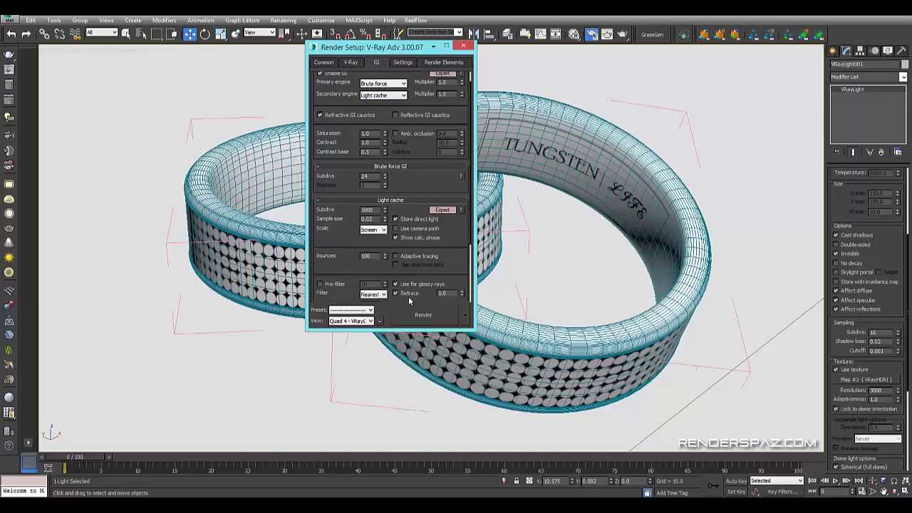
{"action": "scroll", "coordinate": [344, 273], "scroll_direction": "down", "scroll_amount": 2}
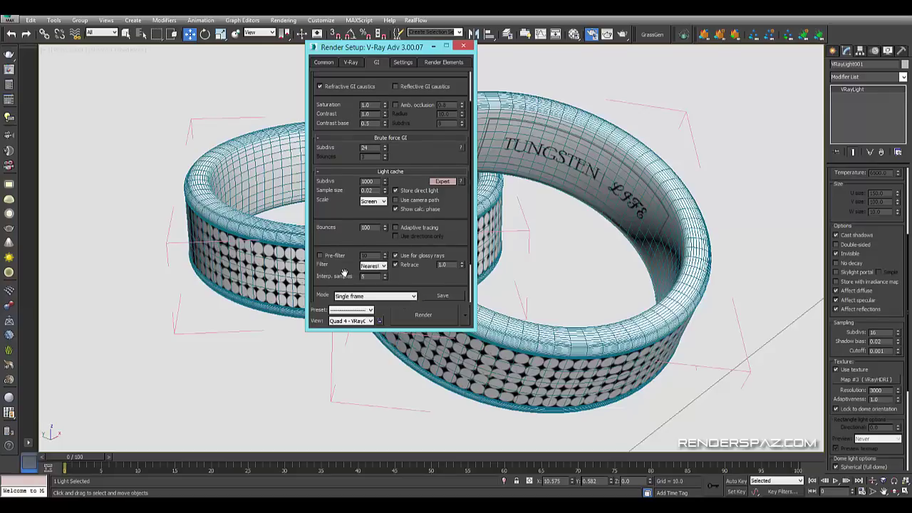
{"action": "scroll", "coordinate": [370, 242], "scroll_direction": "up", "scroll_amount": 3}
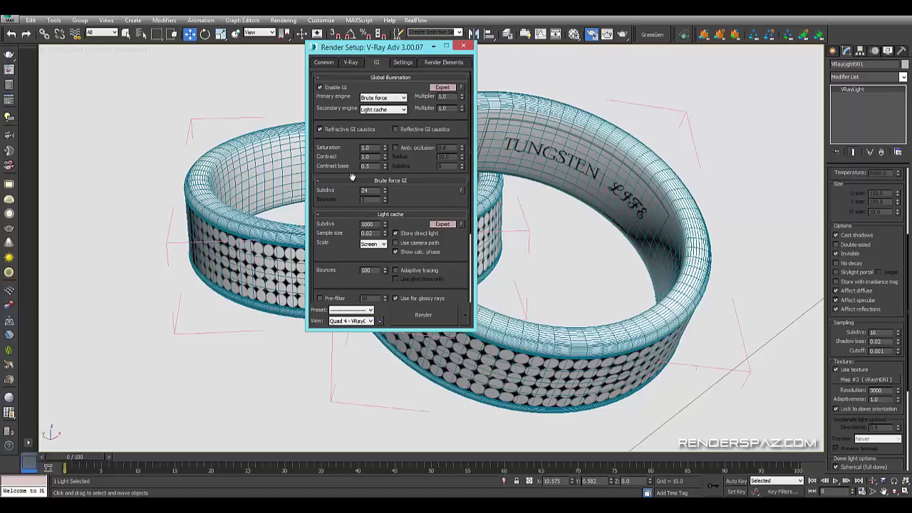
Check the available primary and secondary GI engines, keeping Brute force as the primary engine
{"action": "left_click", "coordinate": [381, 101]}
{"action": "left_click", "coordinate": [375, 116]}
{"action": "left_click", "coordinate": [387, 98]}
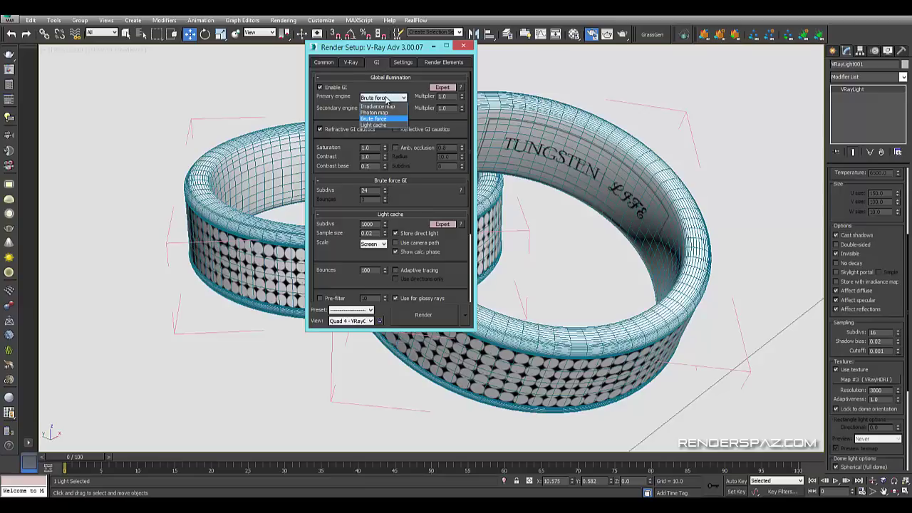
{"action": "left_click", "coordinate": [384, 118]}
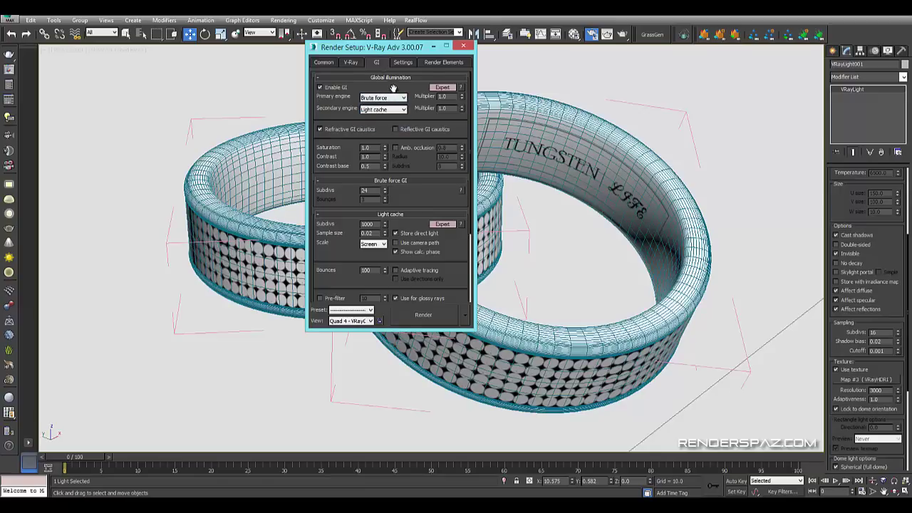
Set the dynamic memory limit to 1600 MB in the V-Ray System settings
{"action": "left_click", "coordinate": [403, 63]}
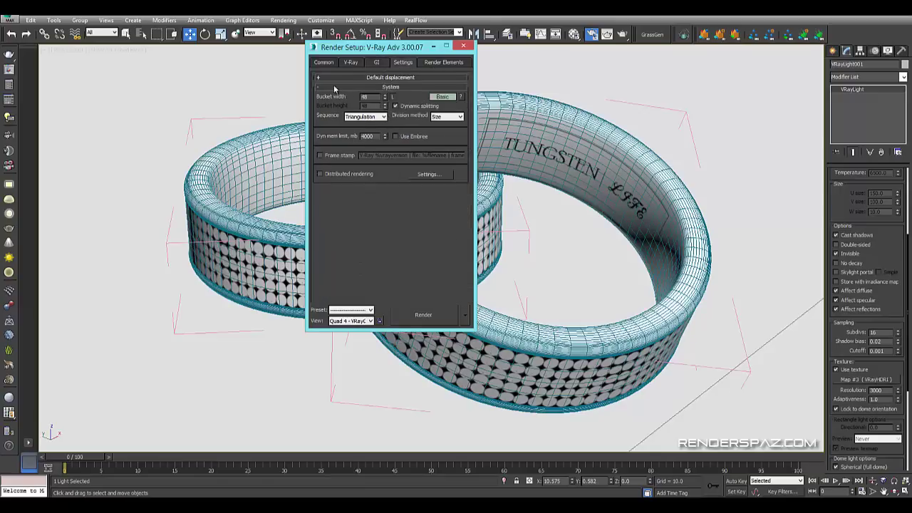
{"action": "left_click", "coordinate": [320, 63]}
{"action": "left_click", "coordinate": [394, 66]}
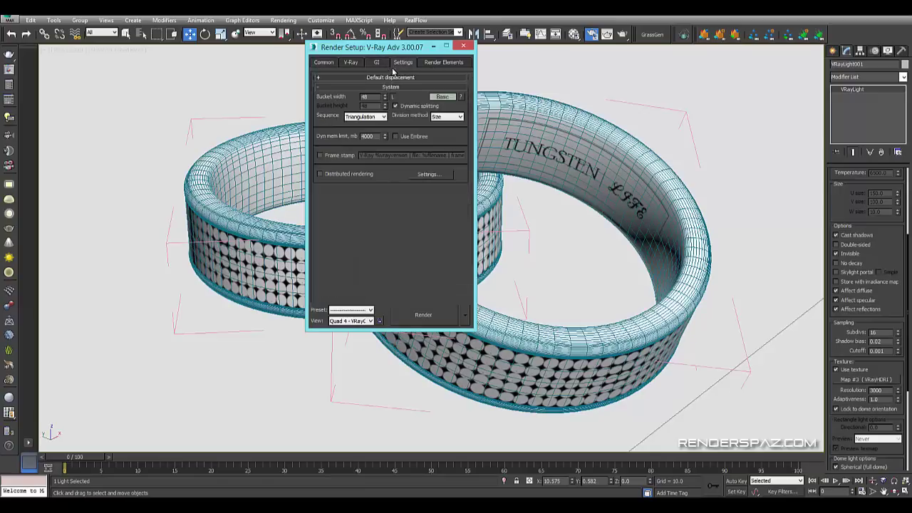
{"action": "double_click", "coordinate": [374, 135]}
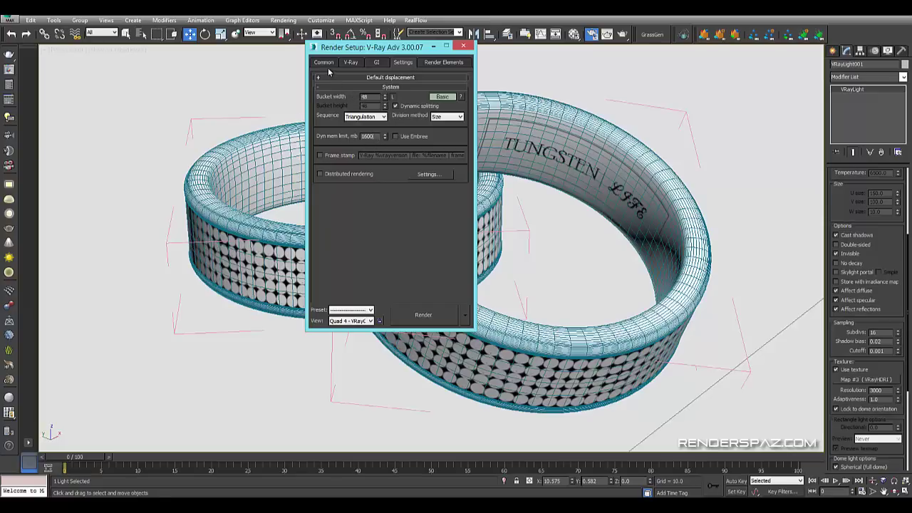
Review the common output parameters and return to the V-Ray image sampler settings
{"action": "left_click", "coordinate": [325, 62]}
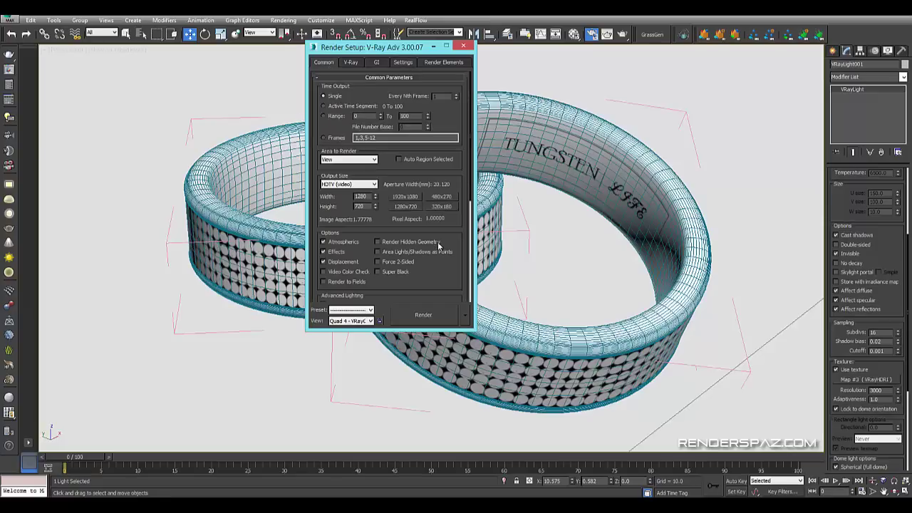
{"action": "left_click", "coordinate": [352, 64]}
{"action": "left_click", "coordinate": [322, 62]}
{"action": "left_click", "coordinate": [351, 62]}
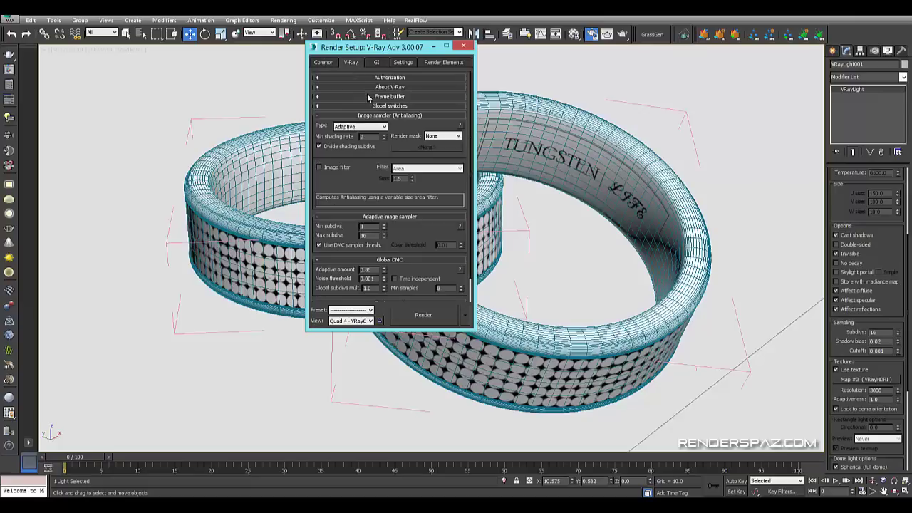
Run a test render of the camera view, then close the frame buffer and Render Setup
{"action": "left_click", "coordinate": [423, 314]}
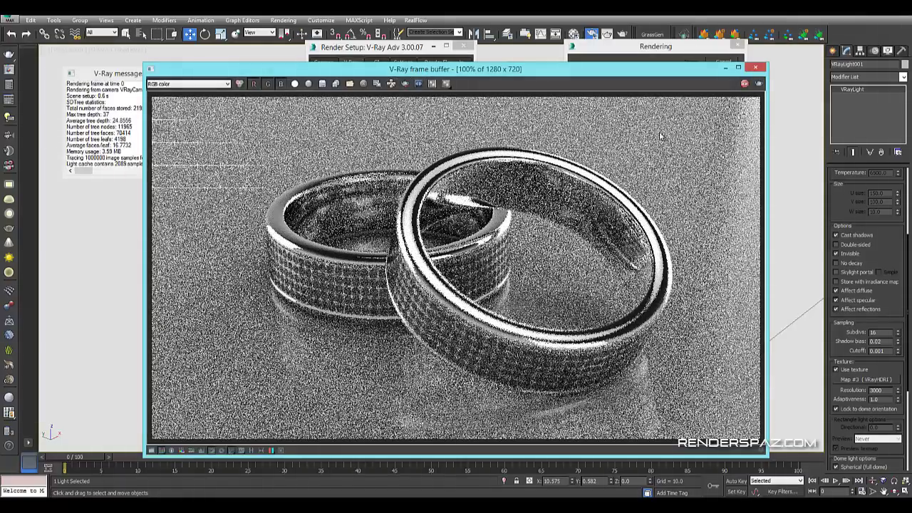
{"action": "left_click", "coordinate": [755, 67]}
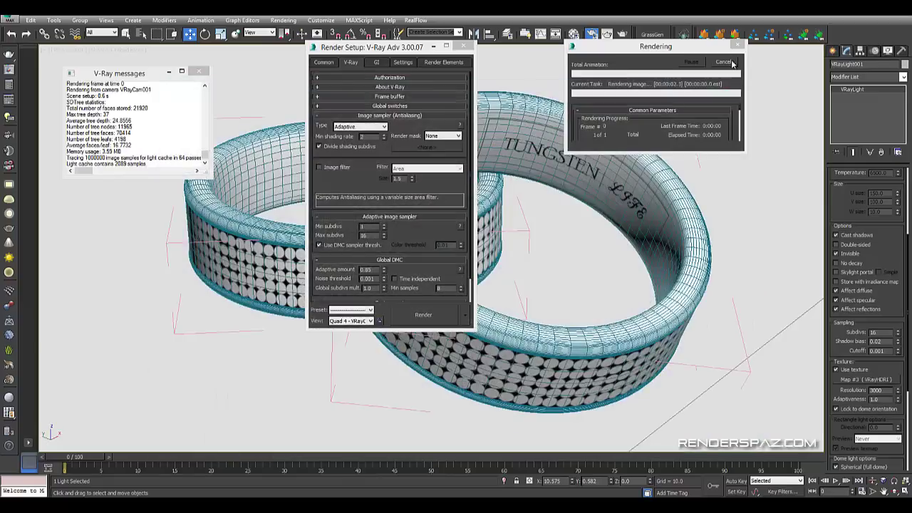
{"action": "left_click", "coordinate": [463, 46]}
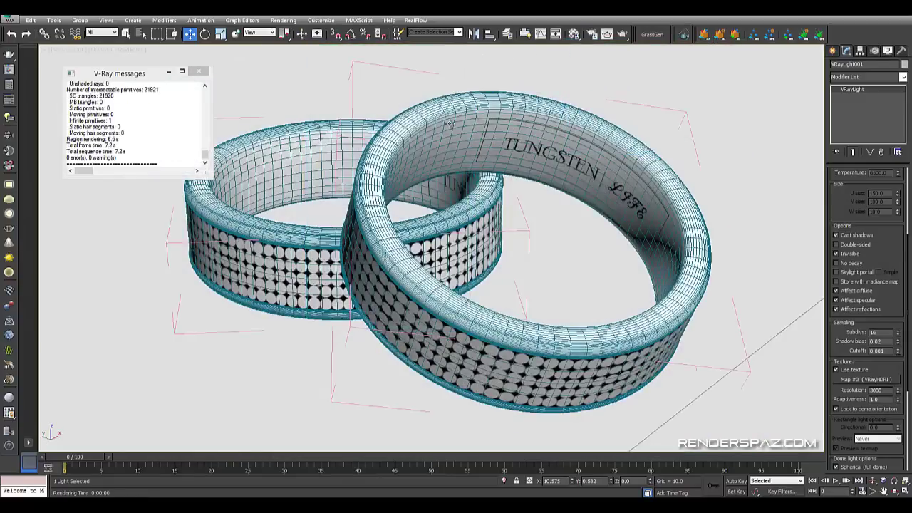
Switch to a perspective view, select the V-Ray physical camera and show its basic parameters
{"action": "key", "text": "t"}
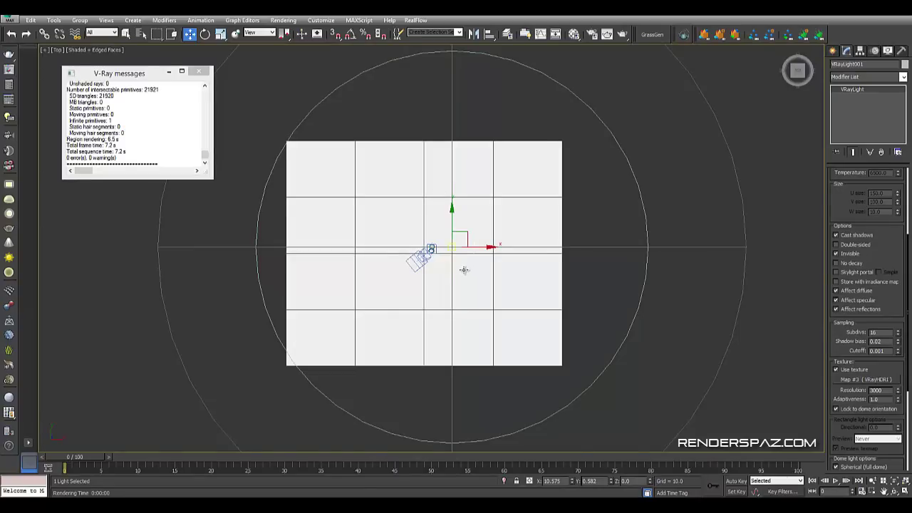
{"action": "key", "text": "p"}
{"action": "left_click", "coordinate": [417, 262]}
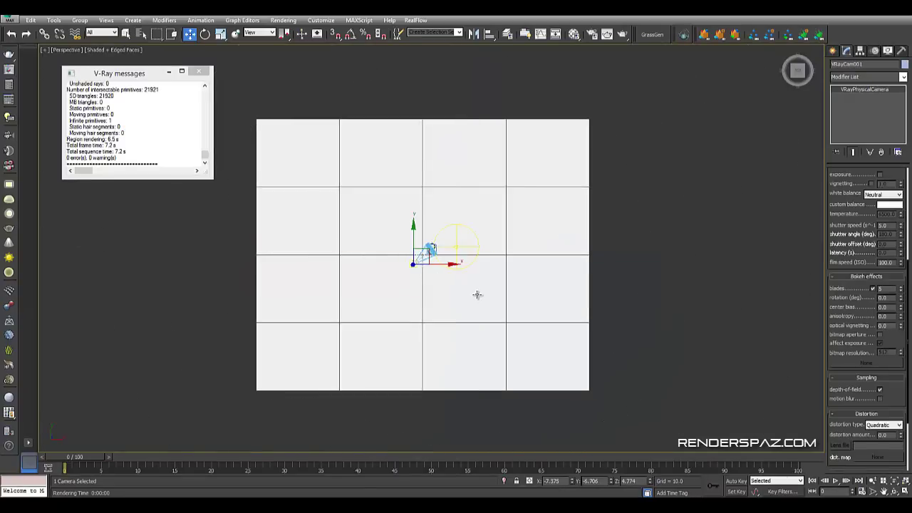
{"action": "key", "text": "z"}
{"action": "middle_click_drag", "start_coordinate": [474, 316], "coordinate": [387, 115], "text": "alt"}
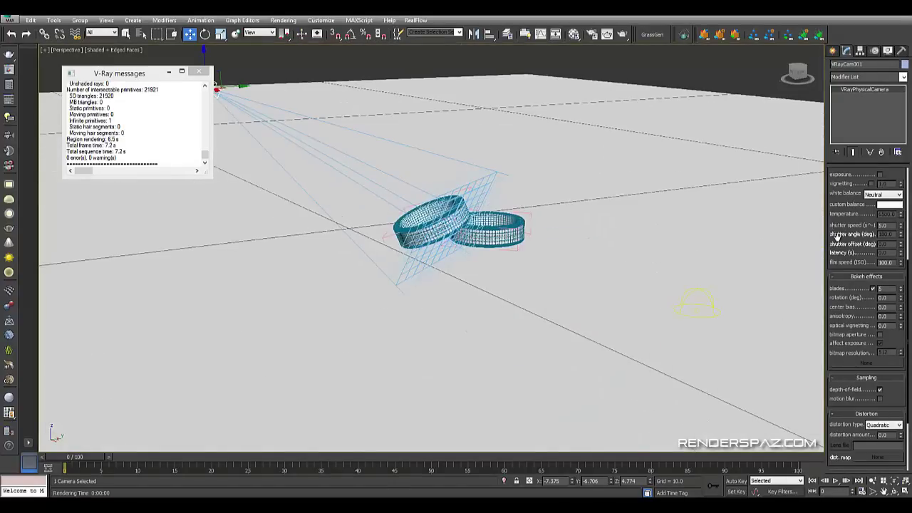
{"action": "scroll", "coordinate": [833, 240], "scroll_direction": "up", "scroll_amount": 4}
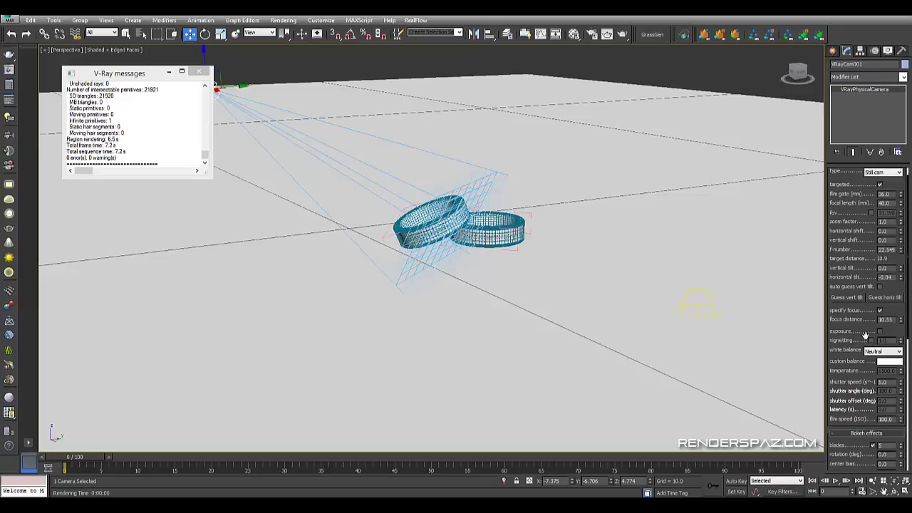
Reset the V-Ray camera's horizontal tilt to 0
{"action": "middle_click_drag", "start_coordinate": [579, 230], "coordinate": [516, 259], "text": "alt"}
{"action": "scroll", "coordinate": [515, 259], "scroll_direction": "up", "scroll_amount": 4}
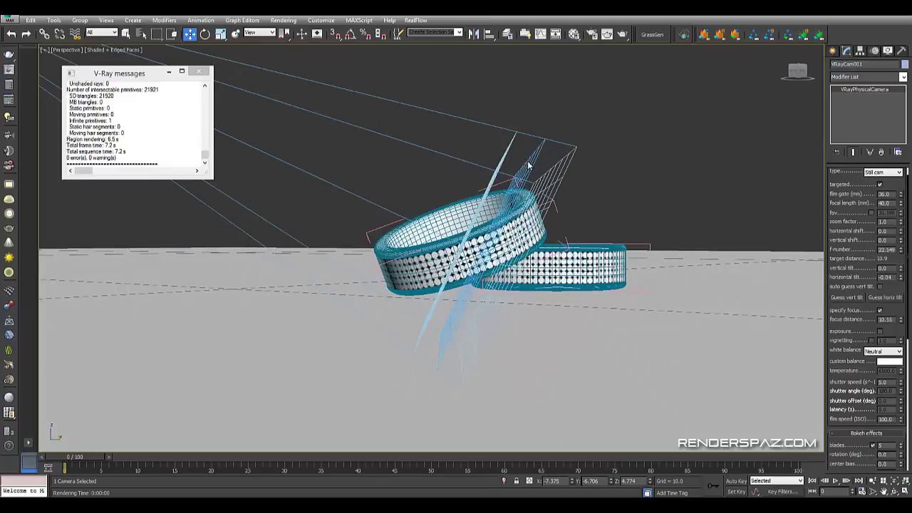
{"action": "middle_click_drag", "start_coordinate": [428, 280], "coordinate": [485, 304], "text": "alt"}
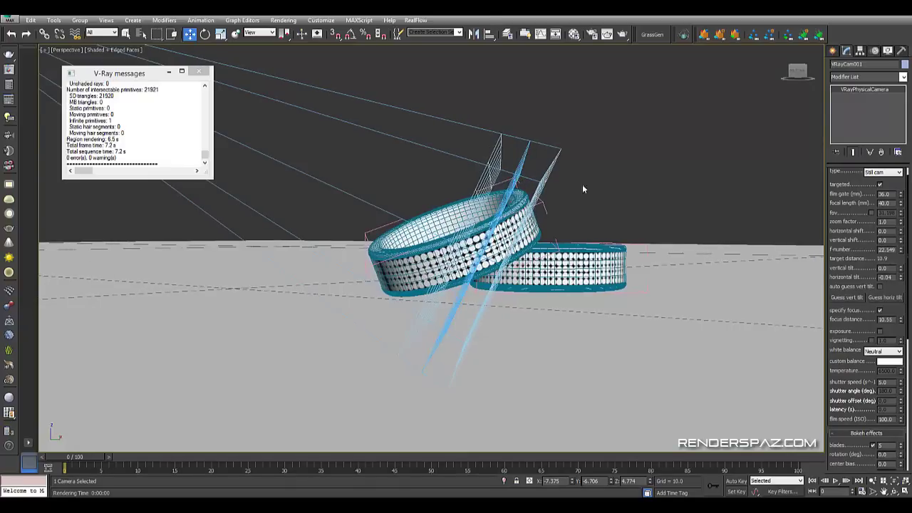
{"action": "right_click", "coordinate": [901, 280]}
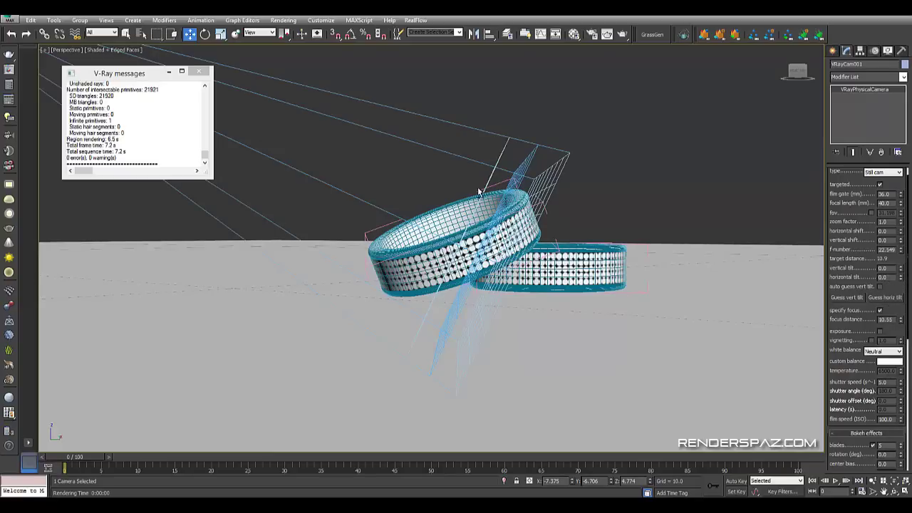
Examine from several angles where the camera's focus and depth-of-field planes cut through the two rings
{"action": "middle_click_drag", "start_coordinate": [477, 191], "coordinate": [484, 191], "text": "alt"}
{"action": "scroll", "coordinate": [539, 219], "scroll_direction": "up", "scroll_amount": 2}
{"action": "middle_click_drag", "start_coordinate": [541, 221], "coordinate": [524, 178], "text": "alt"}
{"action": "scroll", "coordinate": [519, 175], "scroll_direction": "up", "scroll_amount": 2}
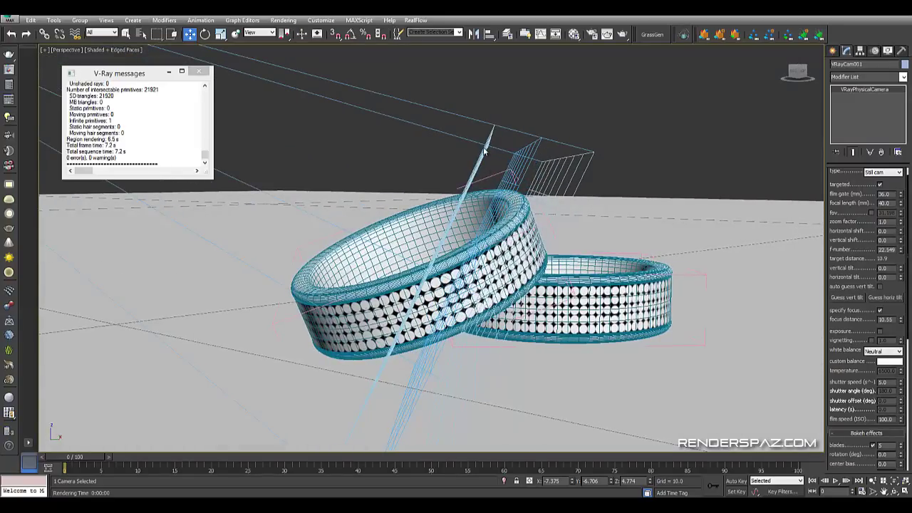
{"action": "middle_click_drag", "start_coordinate": [483, 151], "coordinate": [484, 151], "text": "alt"}
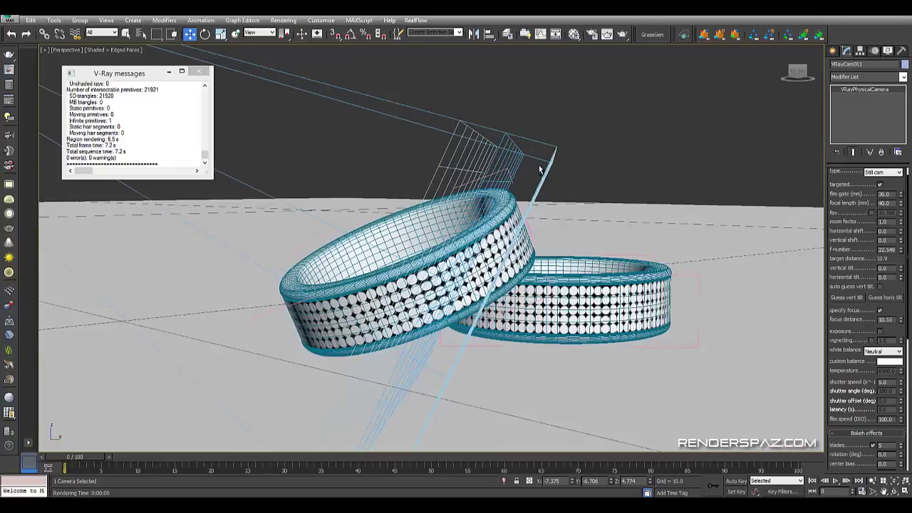
{"action": "middle_click_drag", "start_coordinate": [538, 169], "coordinate": [558, 159], "text": "alt"}
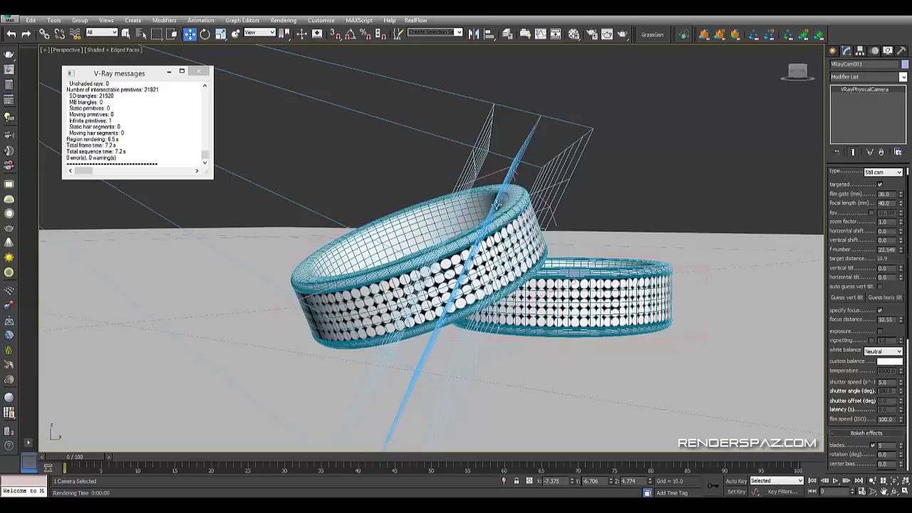
{"action": "middle_click_drag", "start_coordinate": [548, 232], "coordinate": [591, 211], "text": "alt"}
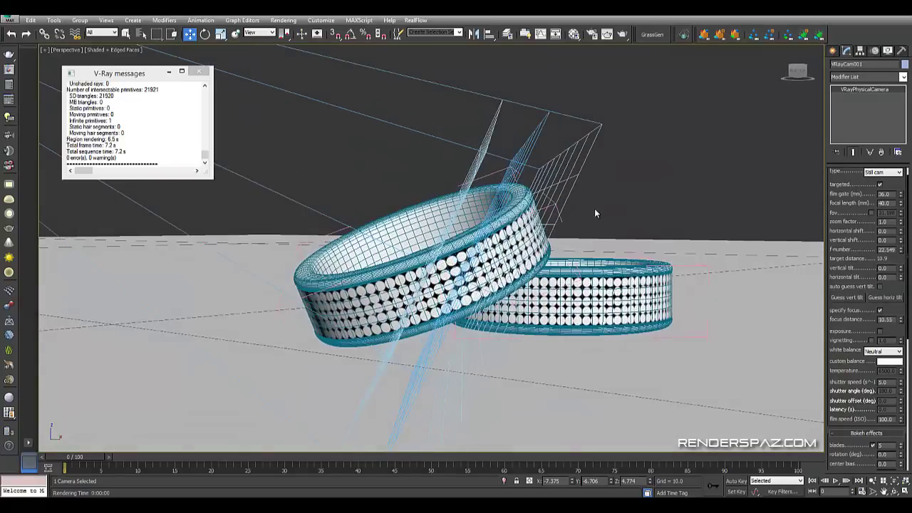
{"action": "middle_click_drag", "start_coordinate": [564, 274], "coordinate": [547, 249], "text": "alt"}
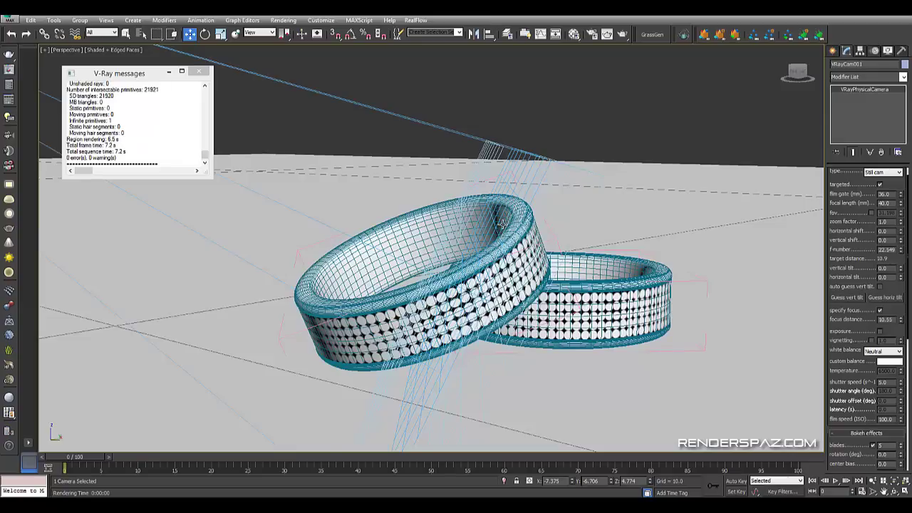
Try an f-number of 61.107 on the camera, then bring it to 27.591 to narrow the depth-of-field range
{"action": "left_click_drag", "start_coordinate": [898, 255], "coordinate": [890, 166]}
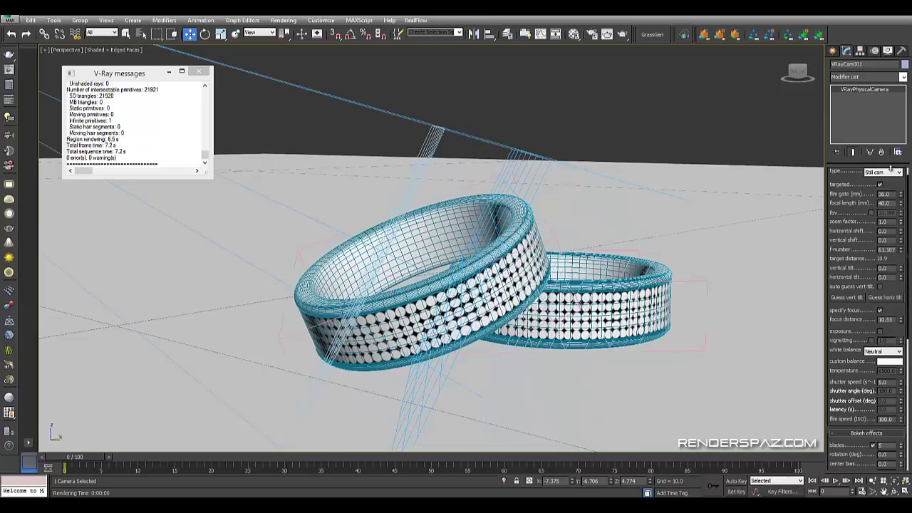
{"action": "mouse_move", "coordinate": [507, 198]}
{"action": "middle_mouse_down", "text": "alt"}
{"action": "mouse_move", "coordinate": [505, 185]}
{"action": "mouse_move", "coordinate": [515, 205]}
{"action": "middle_mouse_up", "text": "alt"}
{"action": "left_click_drag", "start_coordinate": [901, 254], "coordinate": [893, 279]}
{"action": "key", "text": "shift+z"}
{"action": "key", "text": "ctrl+z"}
Inspect the depth-of-field planes around the rings and the camera's exposure and Bokeh effects settings
{"action": "middle_click_drag", "start_coordinate": [629, 246], "coordinate": [575, 211], "text": "alt"}
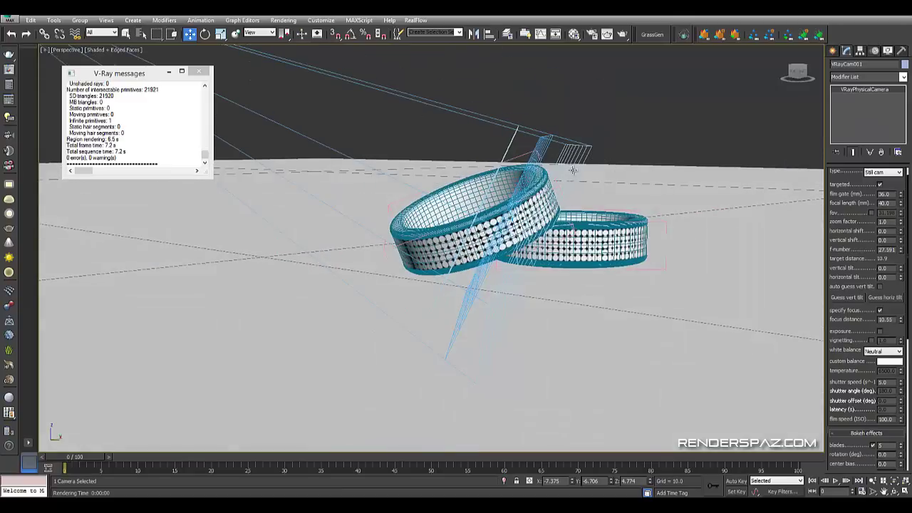
{"action": "middle_click_drag", "start_coordinate": [633, 311], "coordinate": [619, 299], "text": "alt"}
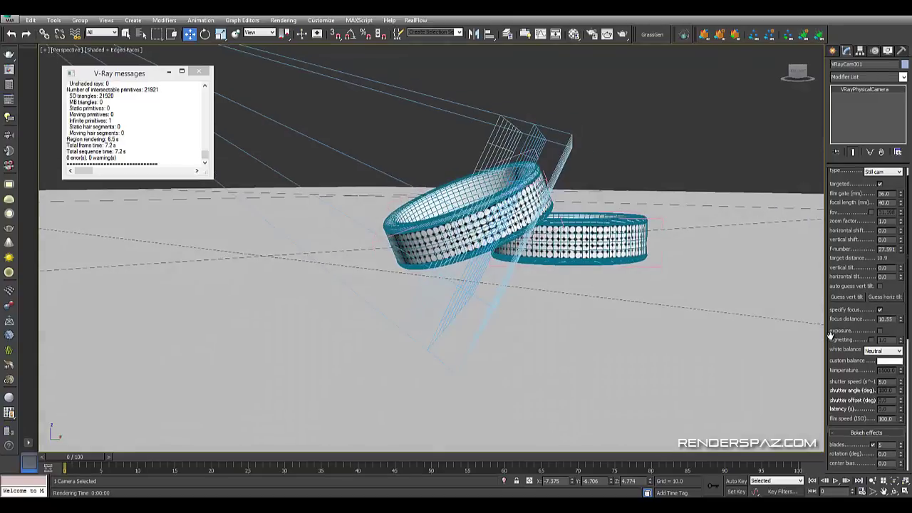
{"action": "scroll", "coordinate": [834, 335], "scroll_direction": "down", "scroll_amount": 2}
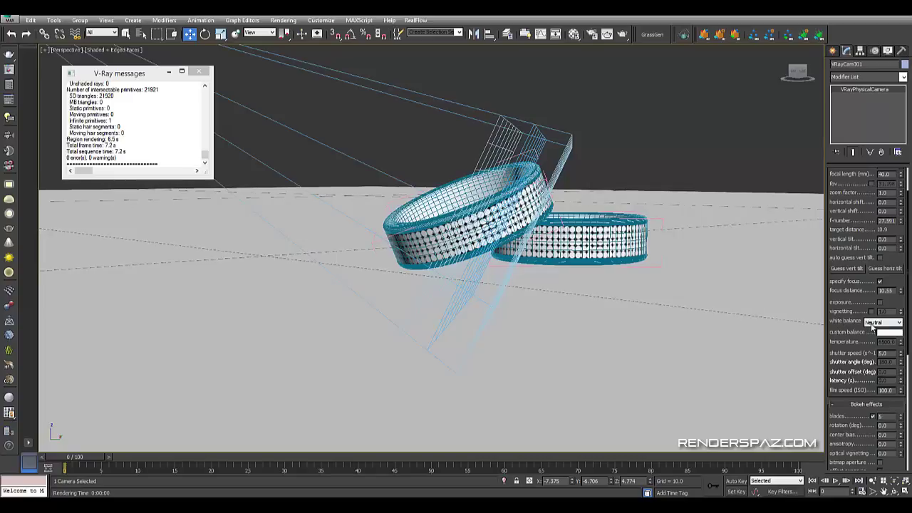
{"action": "scroll", "coordinate": [872, 402], "scroll_direction": "down", "scroll_amount": 2}
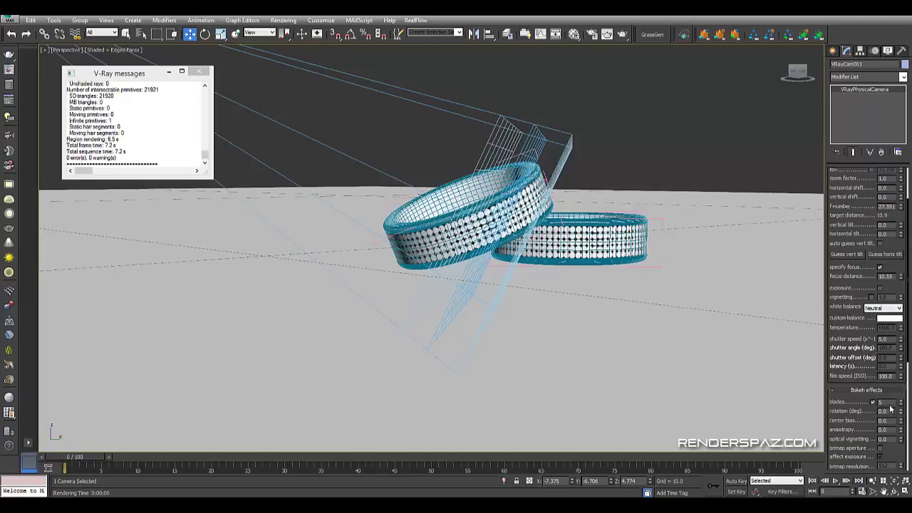
Examine the camera's sampling, distortion and basic parameters, and how its depth-of-field planes cut through the rings
{"action": "scroll", "coordinate": [872, 406], "scroll_direction": "down", "scroll_amount": 5}
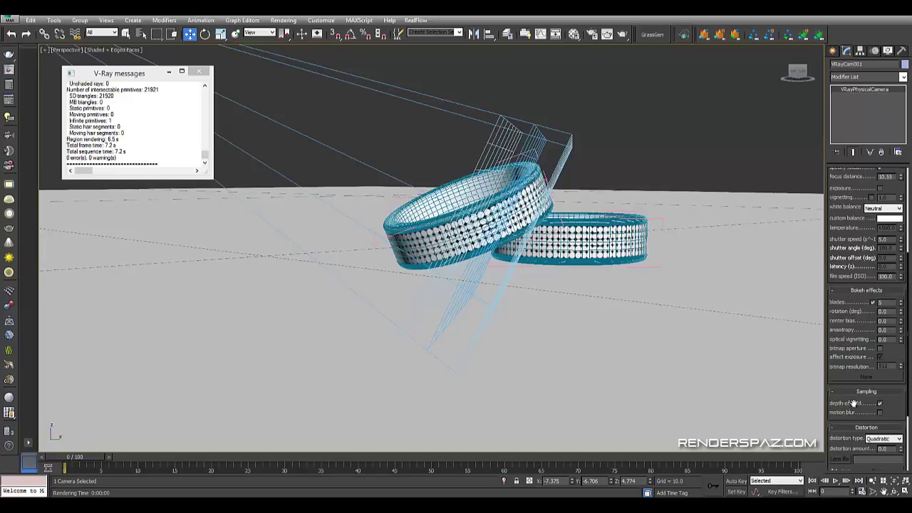
{"action": "scroll", "coordinate": [890, 403], "scroll_direction": "down", "scroll_amount": 5}
{"action": "scroll", "coordinate": [877, 316], "scroll_direction": "up", "scroll_amount": 9}
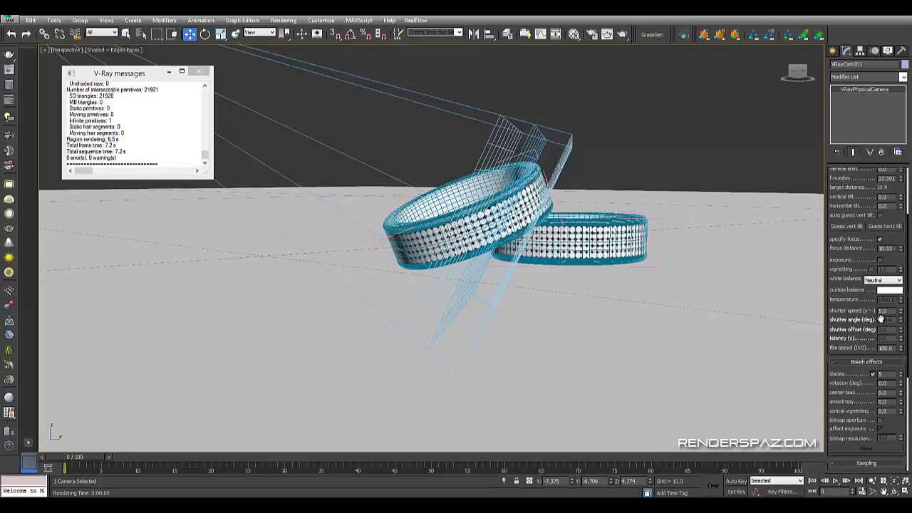
{"action": "scroll", "coordinate": [878, 315], "scroll_direction": "up", "scroll_amount": 3}
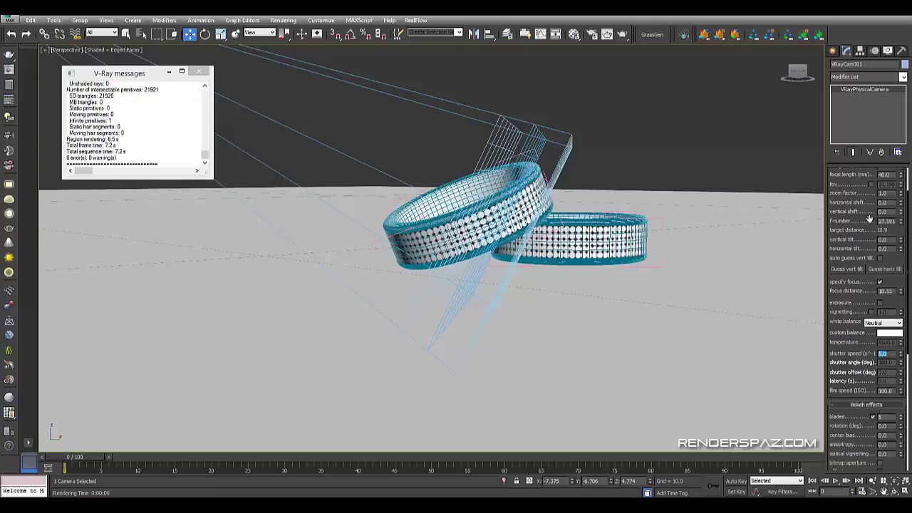
{"action": "scroll", "coordinate": [832, 242], "scroll_direction": "up", "scroll_amount": 3}
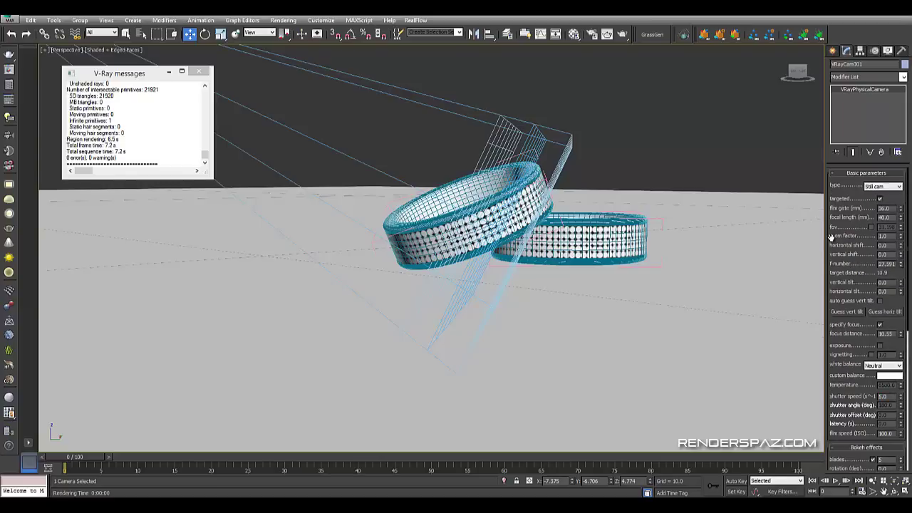
{"action": "middle_click_drag", "start_coordinate": [590, 208], "coordinate": [498, 215], "text": "alt"}
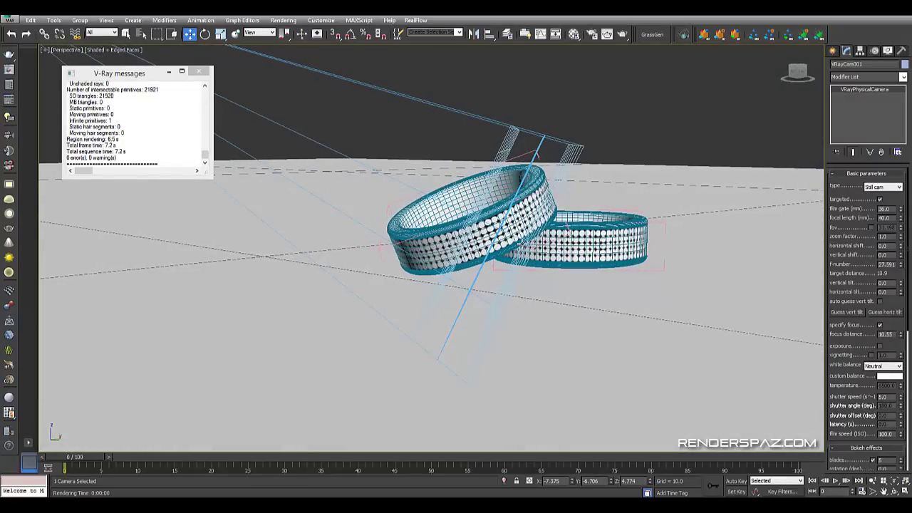
Look through the V-Ray camera, close the V-Ray messages window, and render the rings from that view
{"action": "key", "text": "c"}
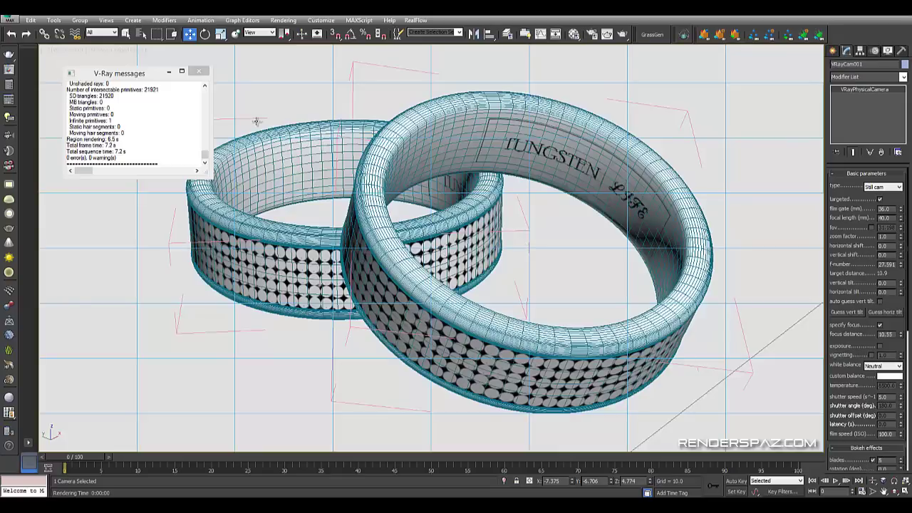
{"action": "left_click", "coordinate": [200, 72]}
{"action": "left_click", "coordinate": [283, 20]}
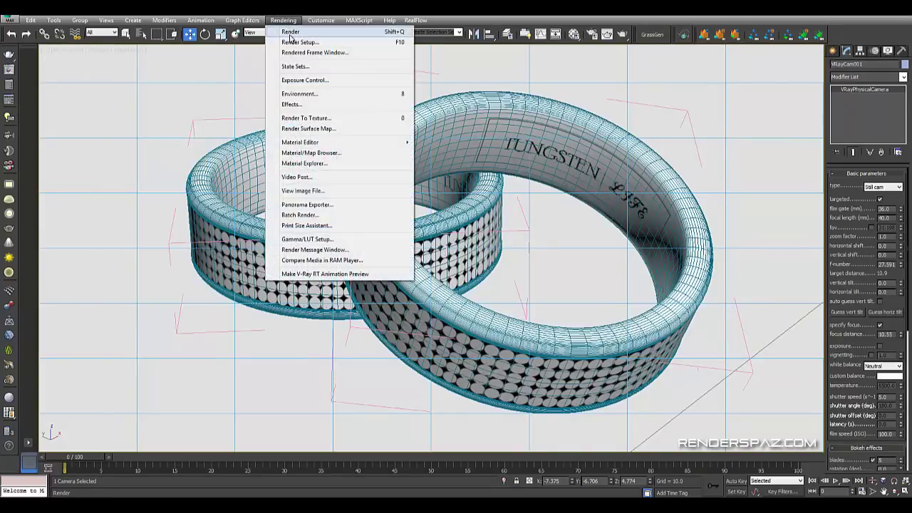
{"action": "left_click", "coordinate": [289, 33]}
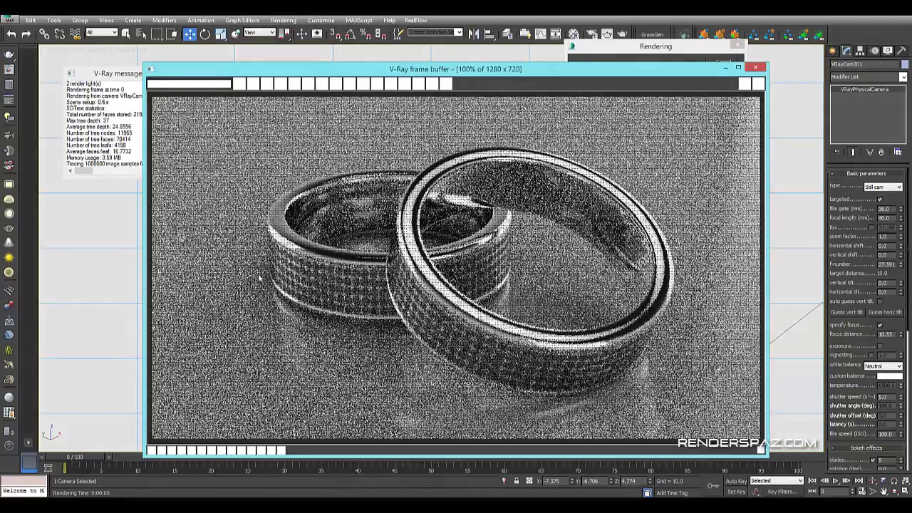
Show the frame buffer's lens effects settings and turn on both the bloom and glare effects
{"action": "left_click", "coordinate": [274, 450]}
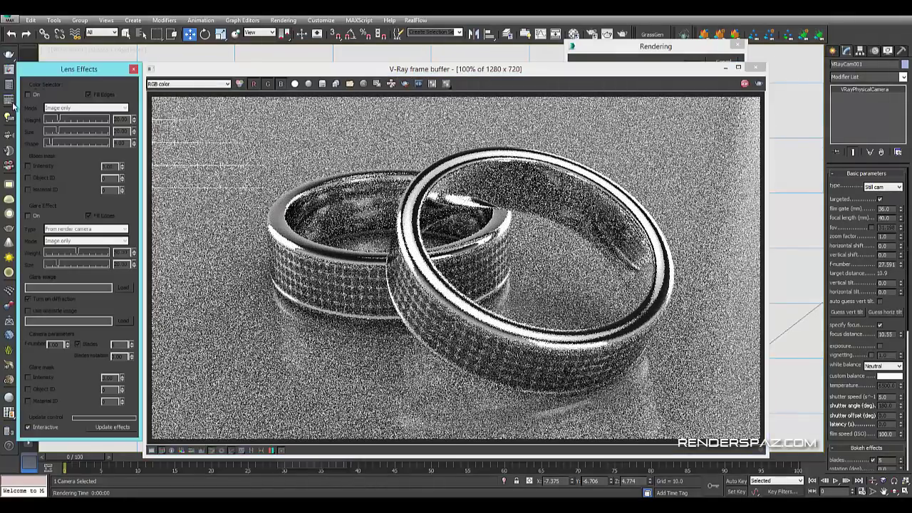
{"action": "left_click", "coordinate": [28, 94]}
{"action": "left_click", "coordinate": [28, 215]}
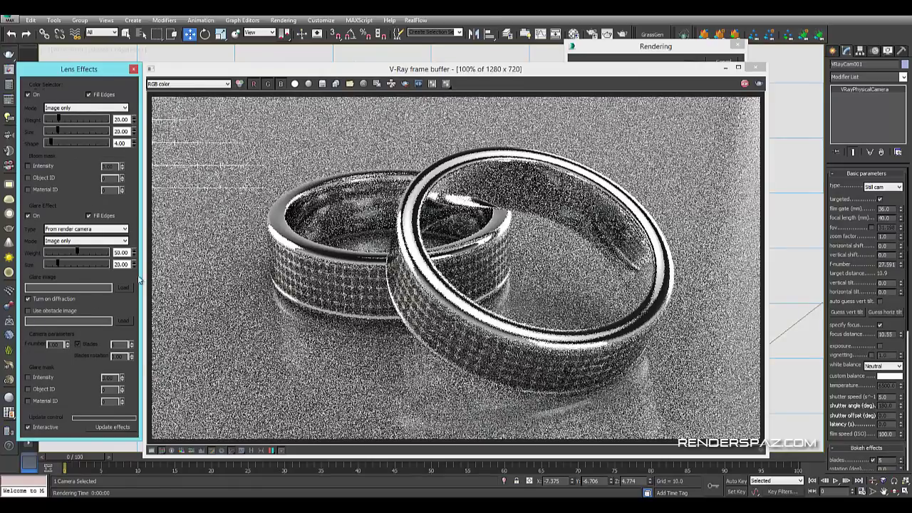
Switch to Windows Photo Viewer, close the Pattern1_black_white image, and examine the renderspaz_tungsten_ring_tutorial render up close
{"action": "key", "text": "alt+Tab"}
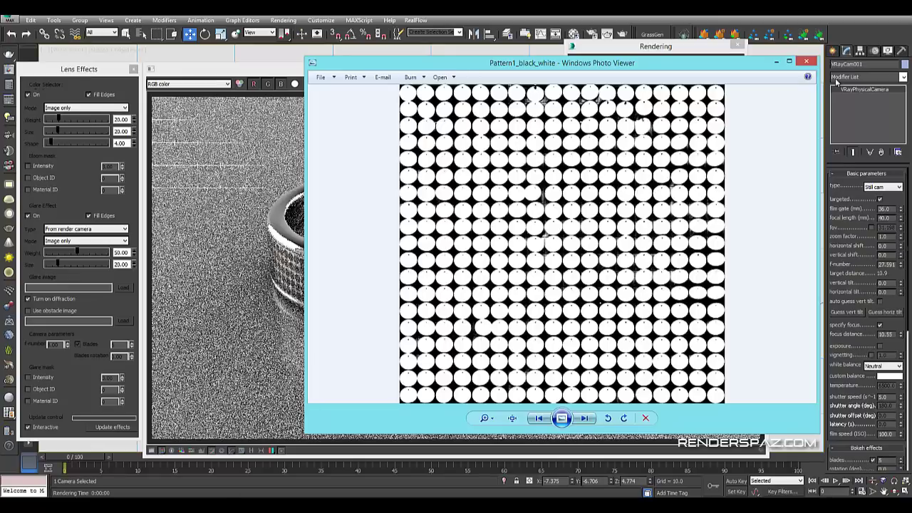
{"action": "left_click", "coordinate": [805, 61]}
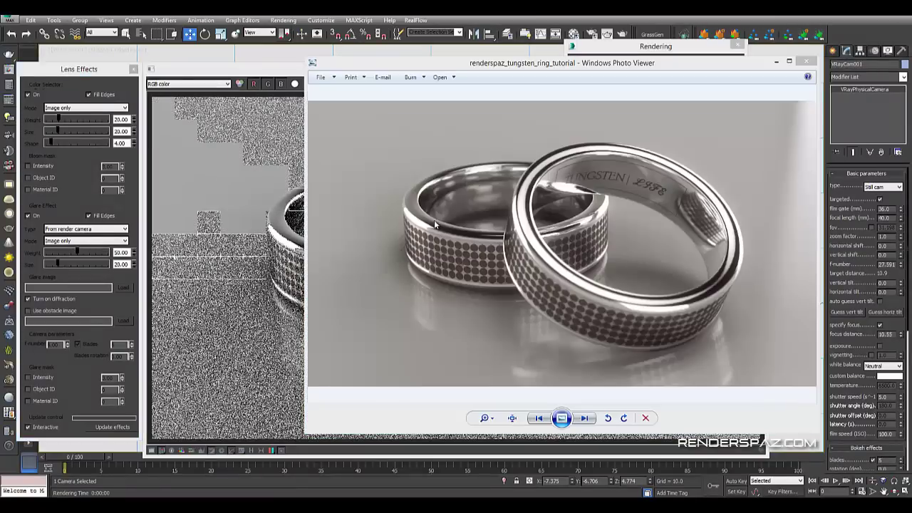
{"action": "left_click", "coordinate": [427, 228]}
{"action": "scroll", "coordinate": [425, 230], "scroll_direction": "up", "scroll_amount": 2}
{"action": "left_click_drag", "start_coordinate": [752, 329], "coordinate": [692, 331]}
{"action": "scroll", "coordinate": [662, 241], "scroll_direction": "up", "scroll_amount": 2}
{"action": "scroll", "coordinate": [719, 200], "scroll_direction": "down", "scroll_amount": 3}
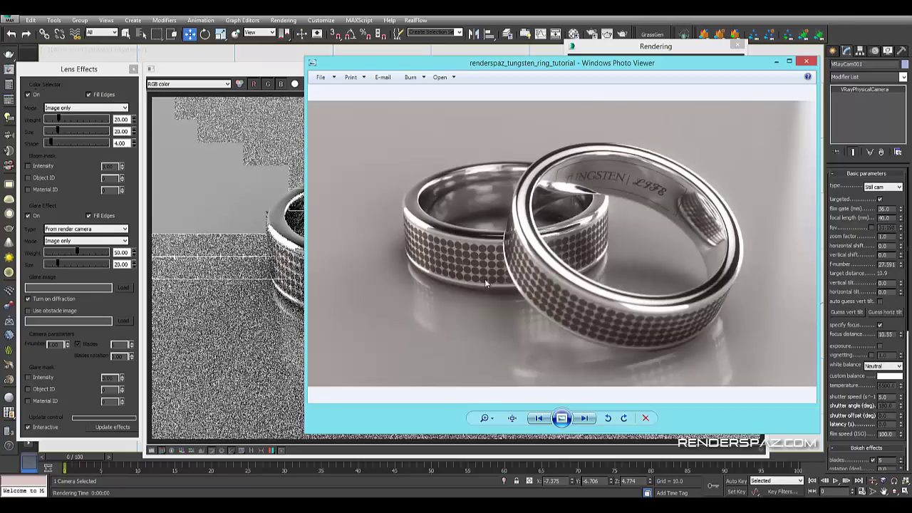
Place the finished ring image over the V-Ray frame buffer and inspect its ring details
{"action": "left_click_drag", "start_coordinate": [555, 62], "coordinate": [389, 64]}
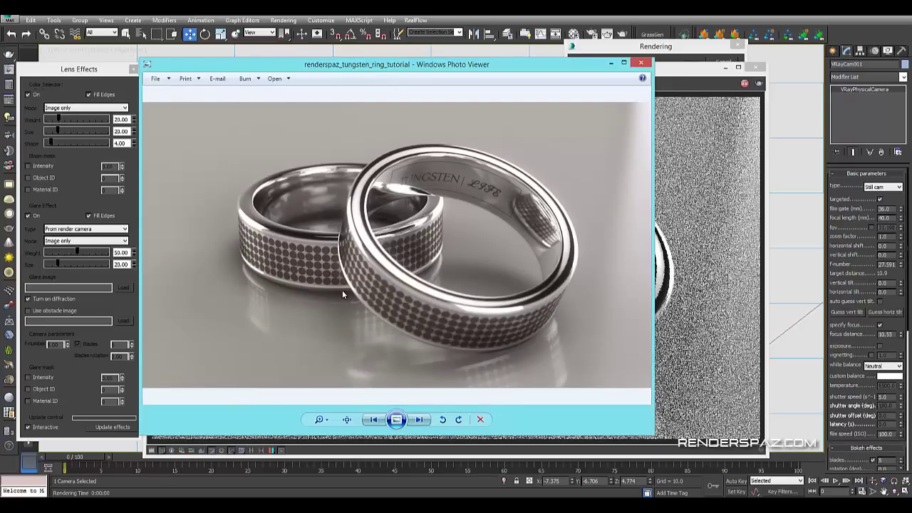
{"action": "scroll", "coordinate": [324, 154], "scroll_direction": "up", "scroll_amount": 2}
{"action": "scroll", "coordinate": [335, 240], "scroll_direction": "down", "scroll_amount": 2}
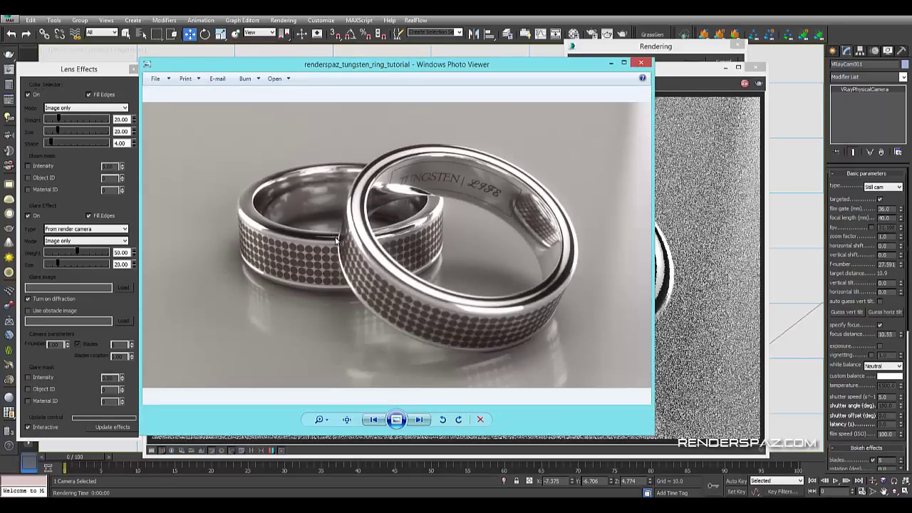